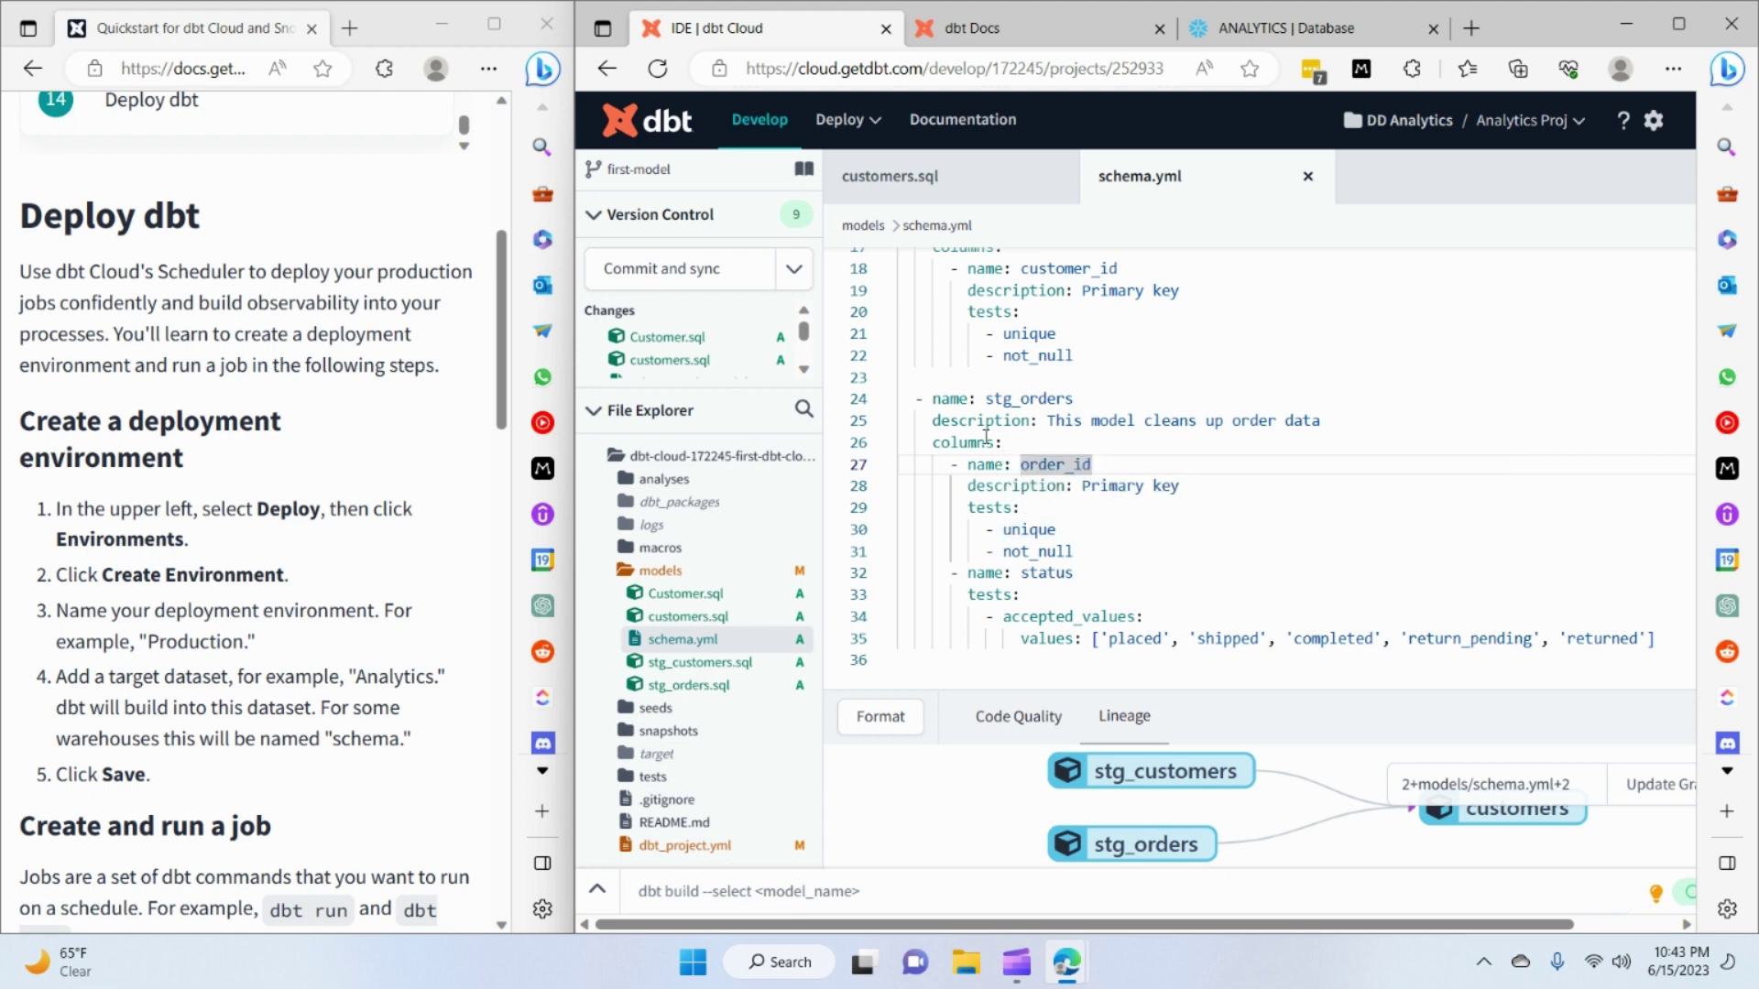
# - Commit and sync the changed files with the message "added documentation", and merge the first-model branch into main
pyautogui.moveTo(743, 394); pyautogui.dragTo(742, 499)
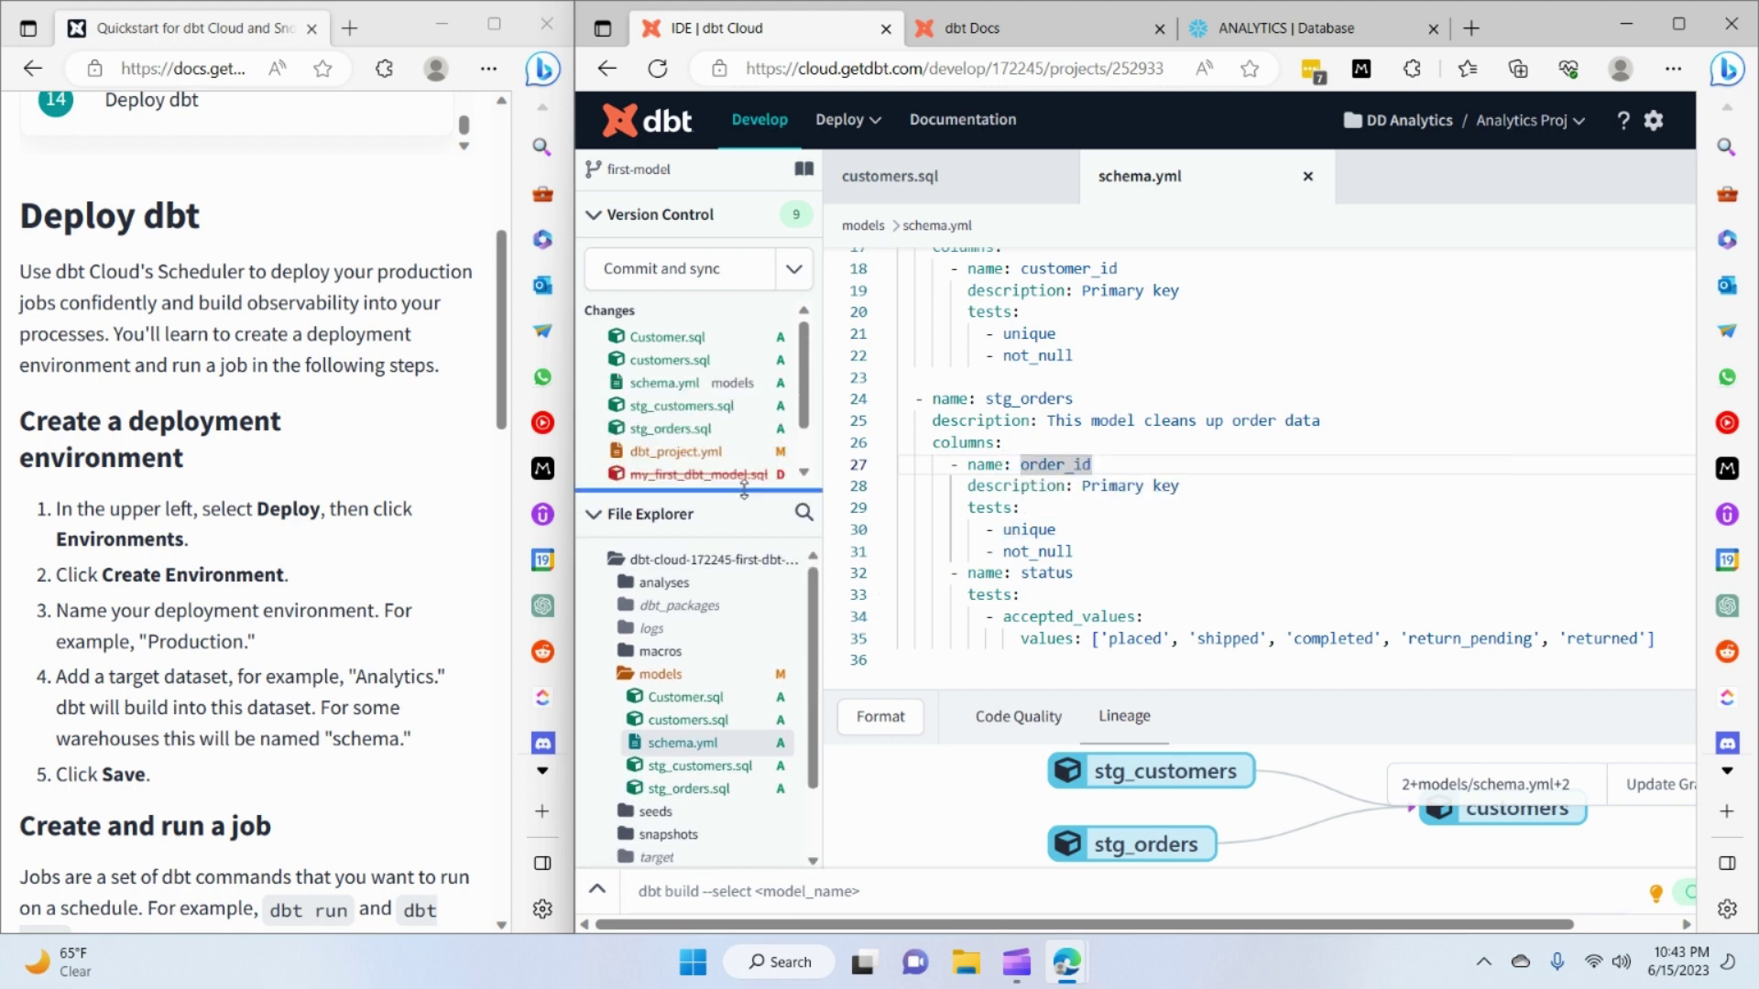
pyautogui.click(705, 279)
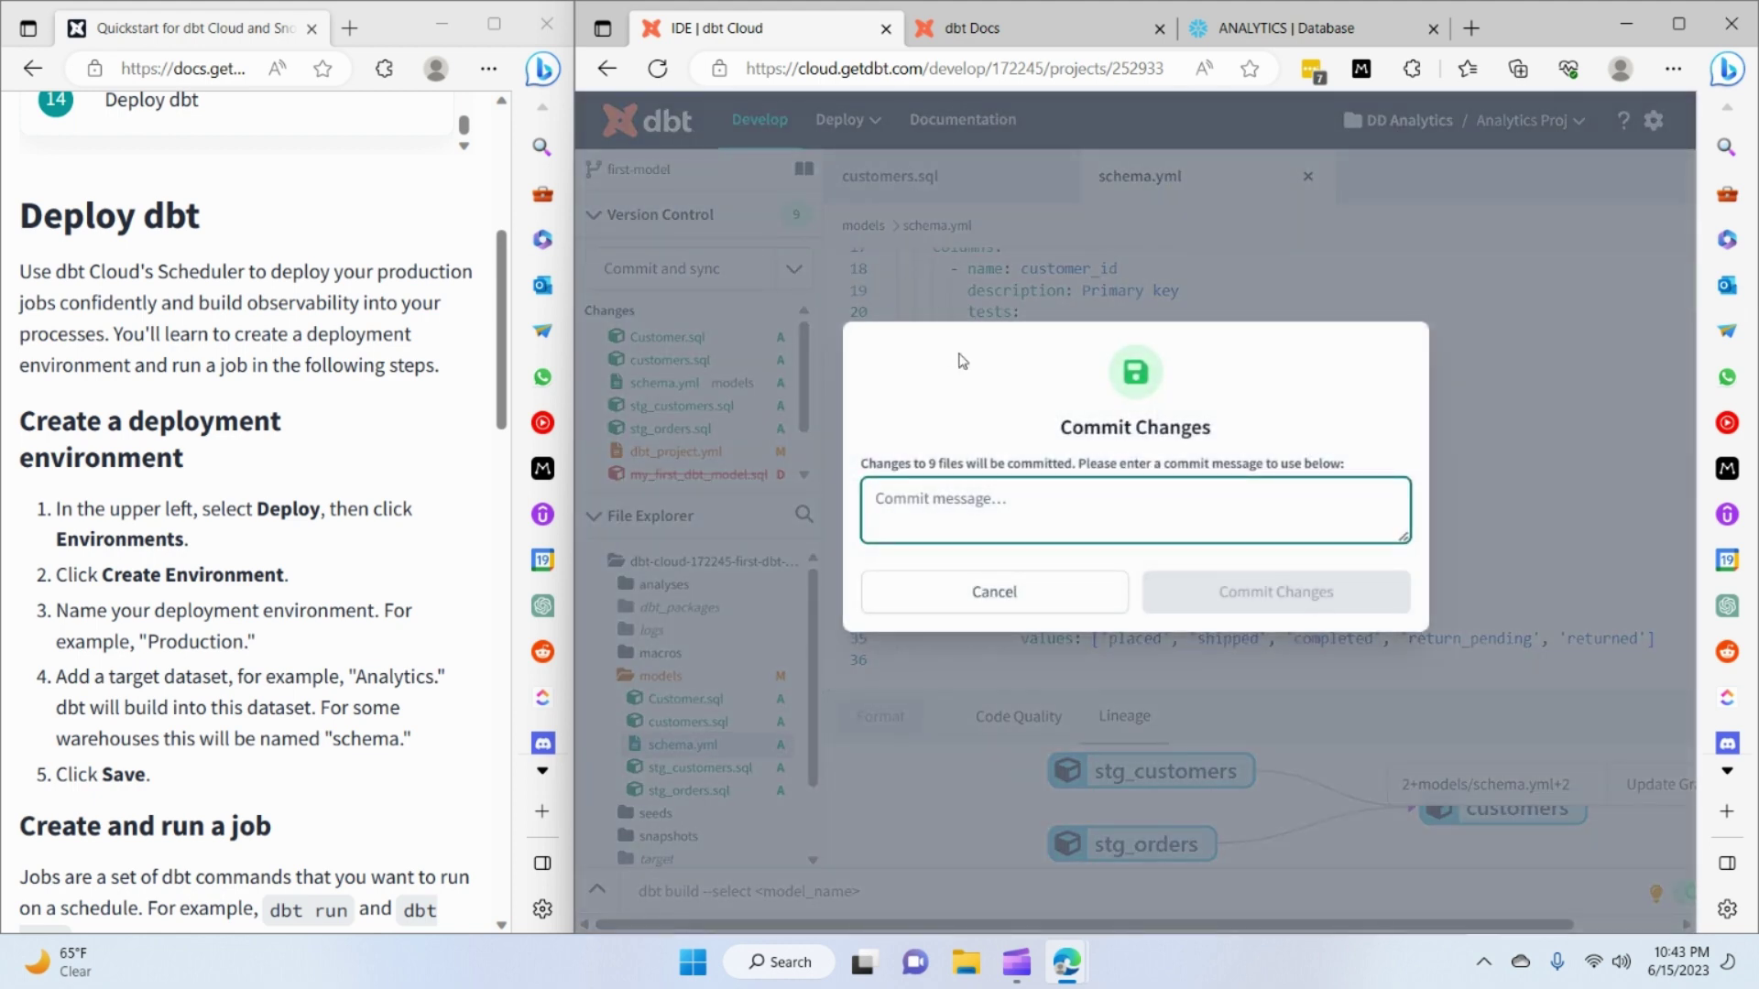
pyautogui.write('added ')
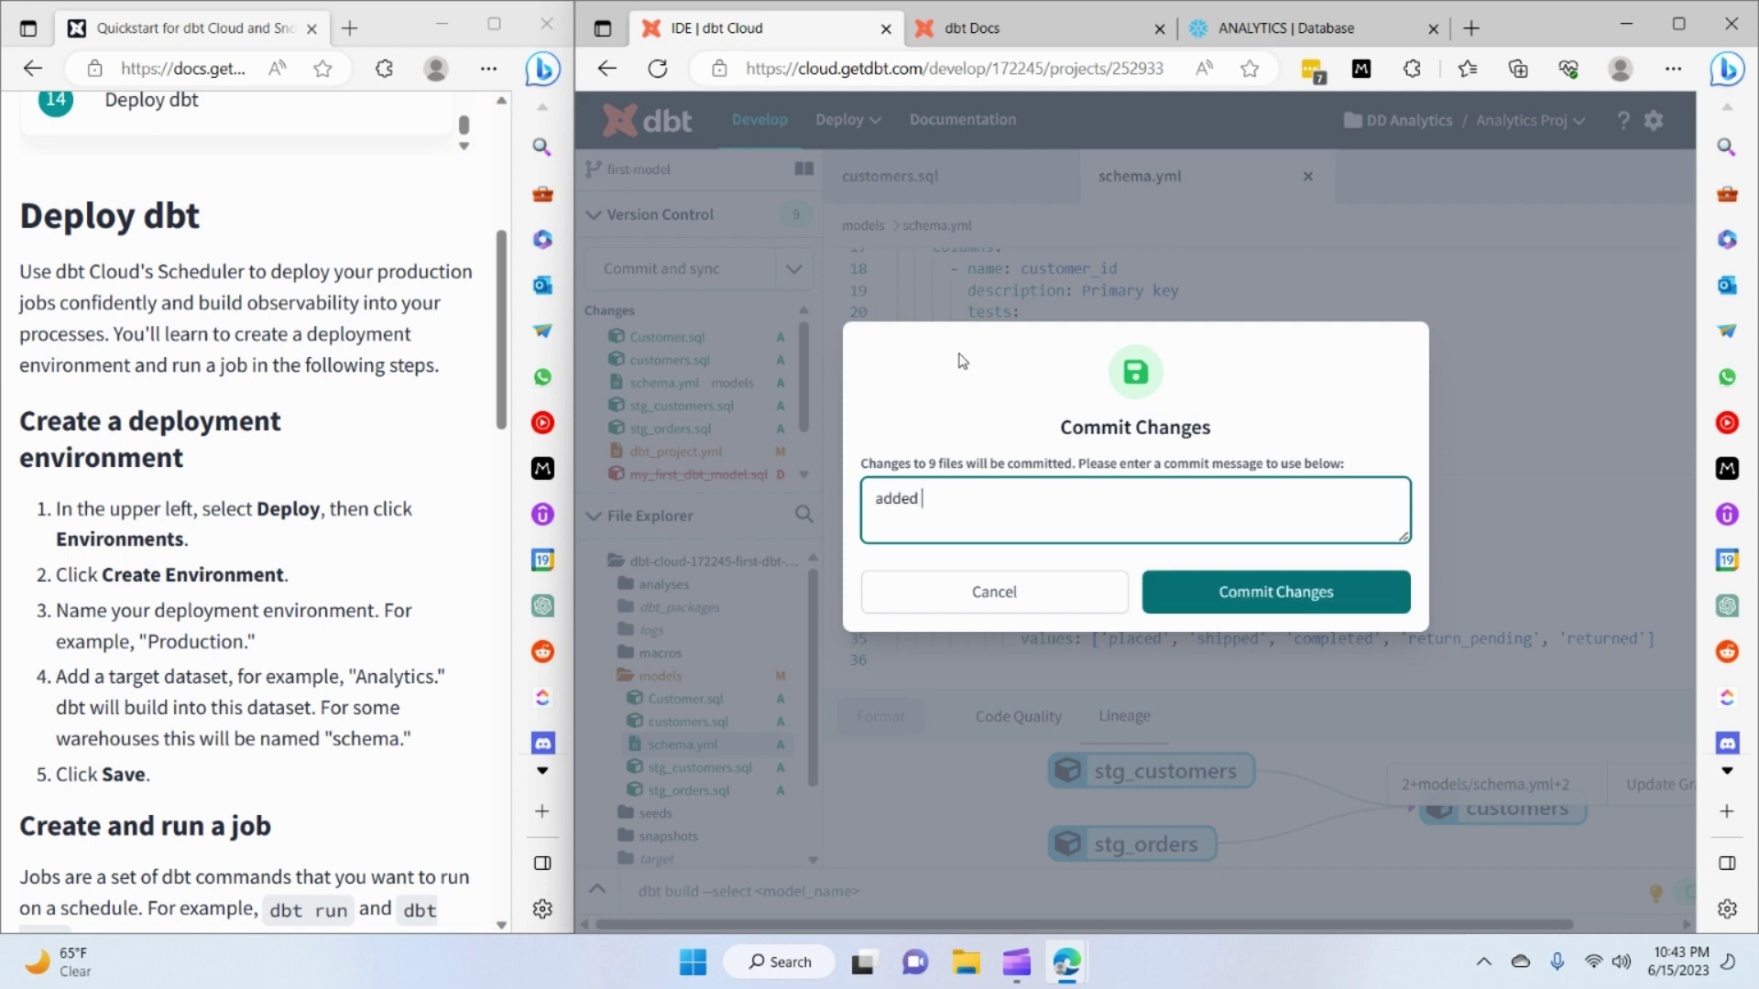
pyautogui.write('documentation')
pyautogui.click(1255, 591)
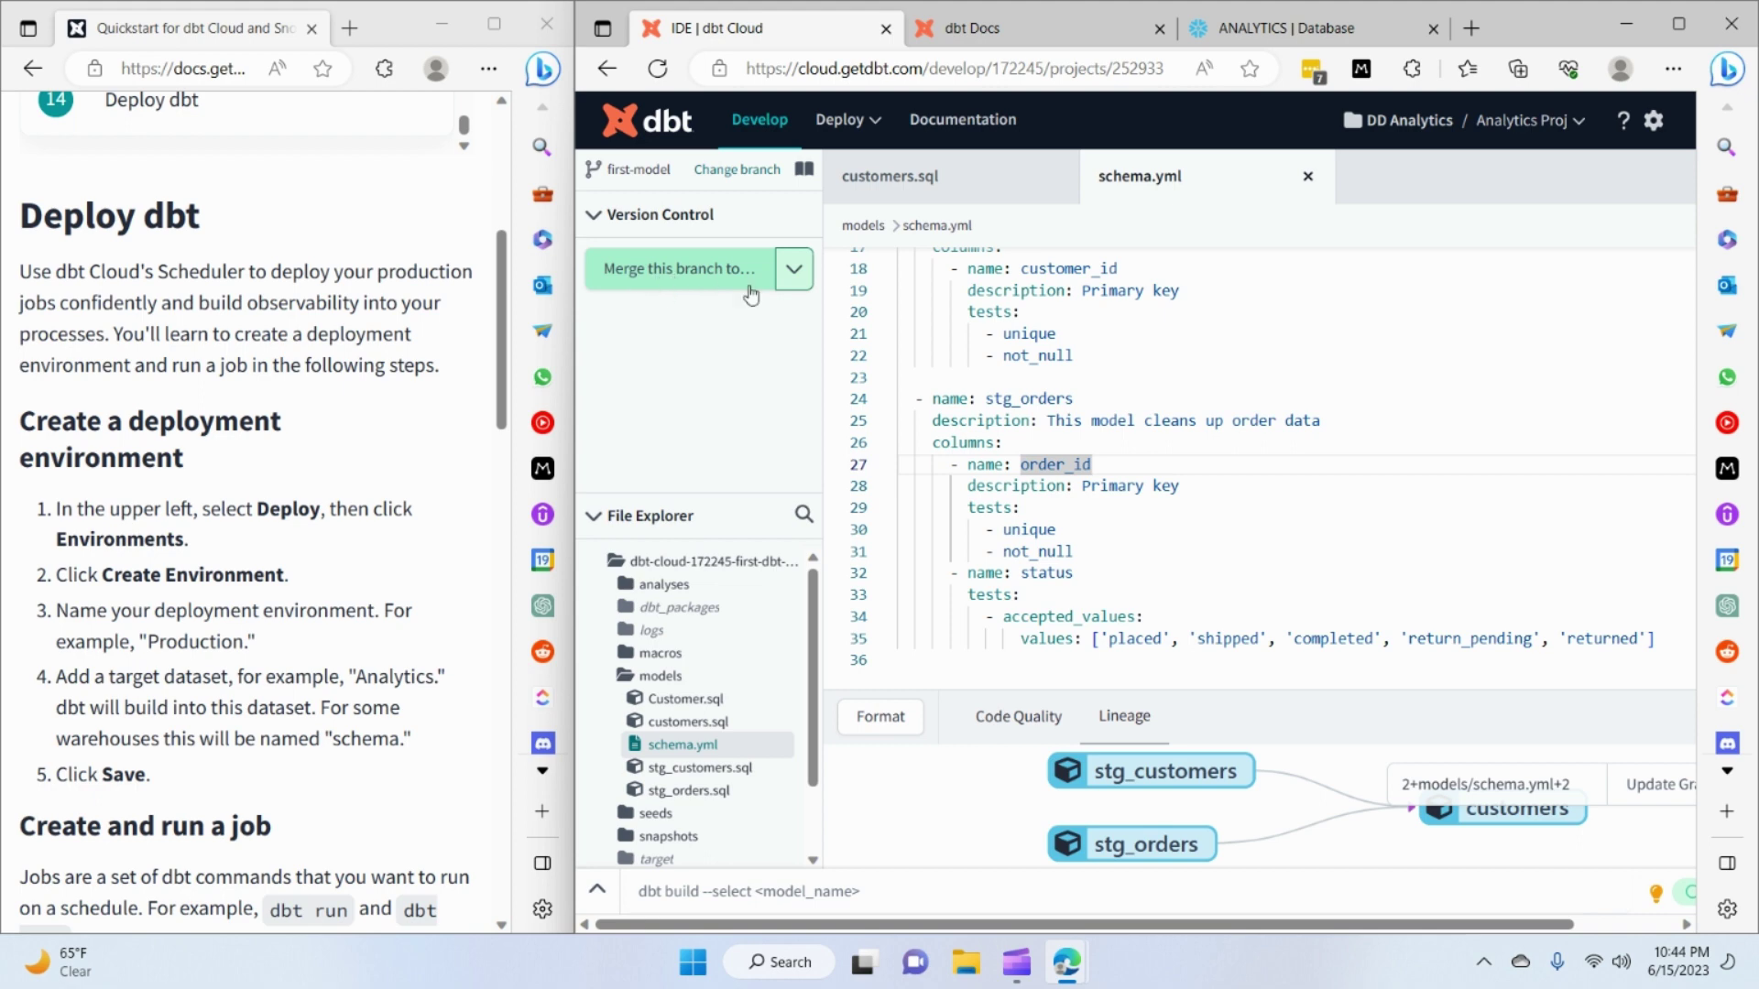
pyautogui.click(685, 284)
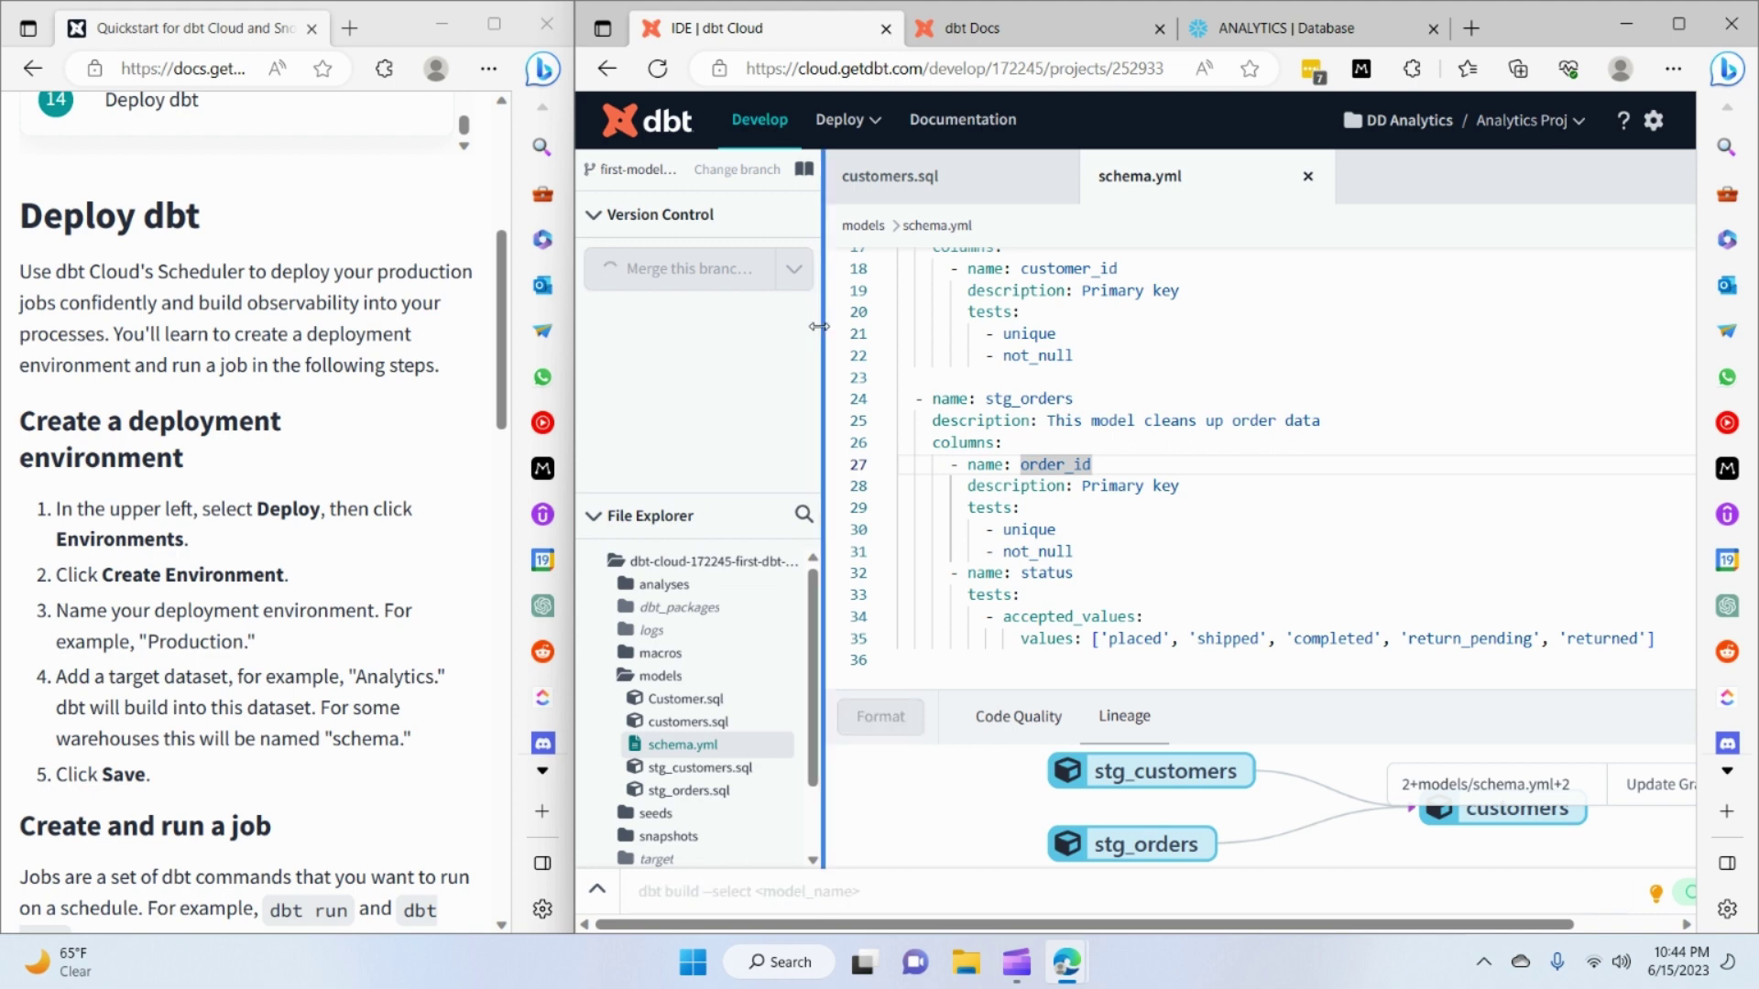
# - Start creating a new deployment environment and name it Production
pyautogui.click(852, 136)
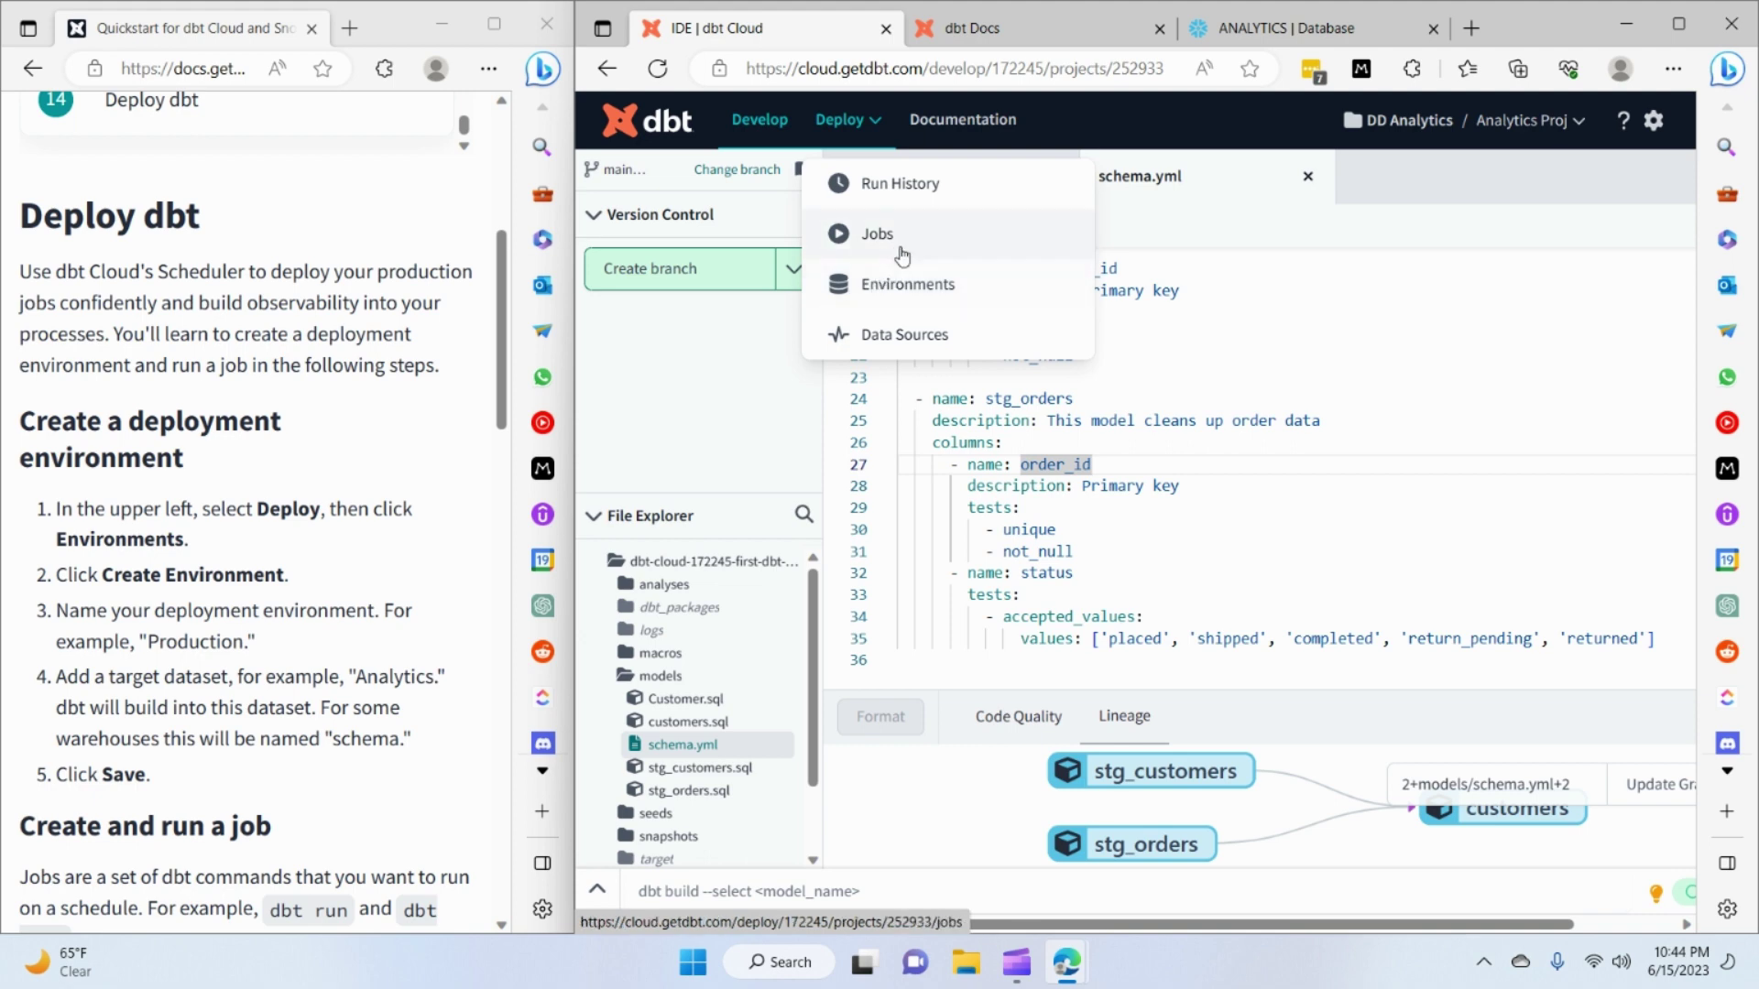
pyautogui.click(879, 286)
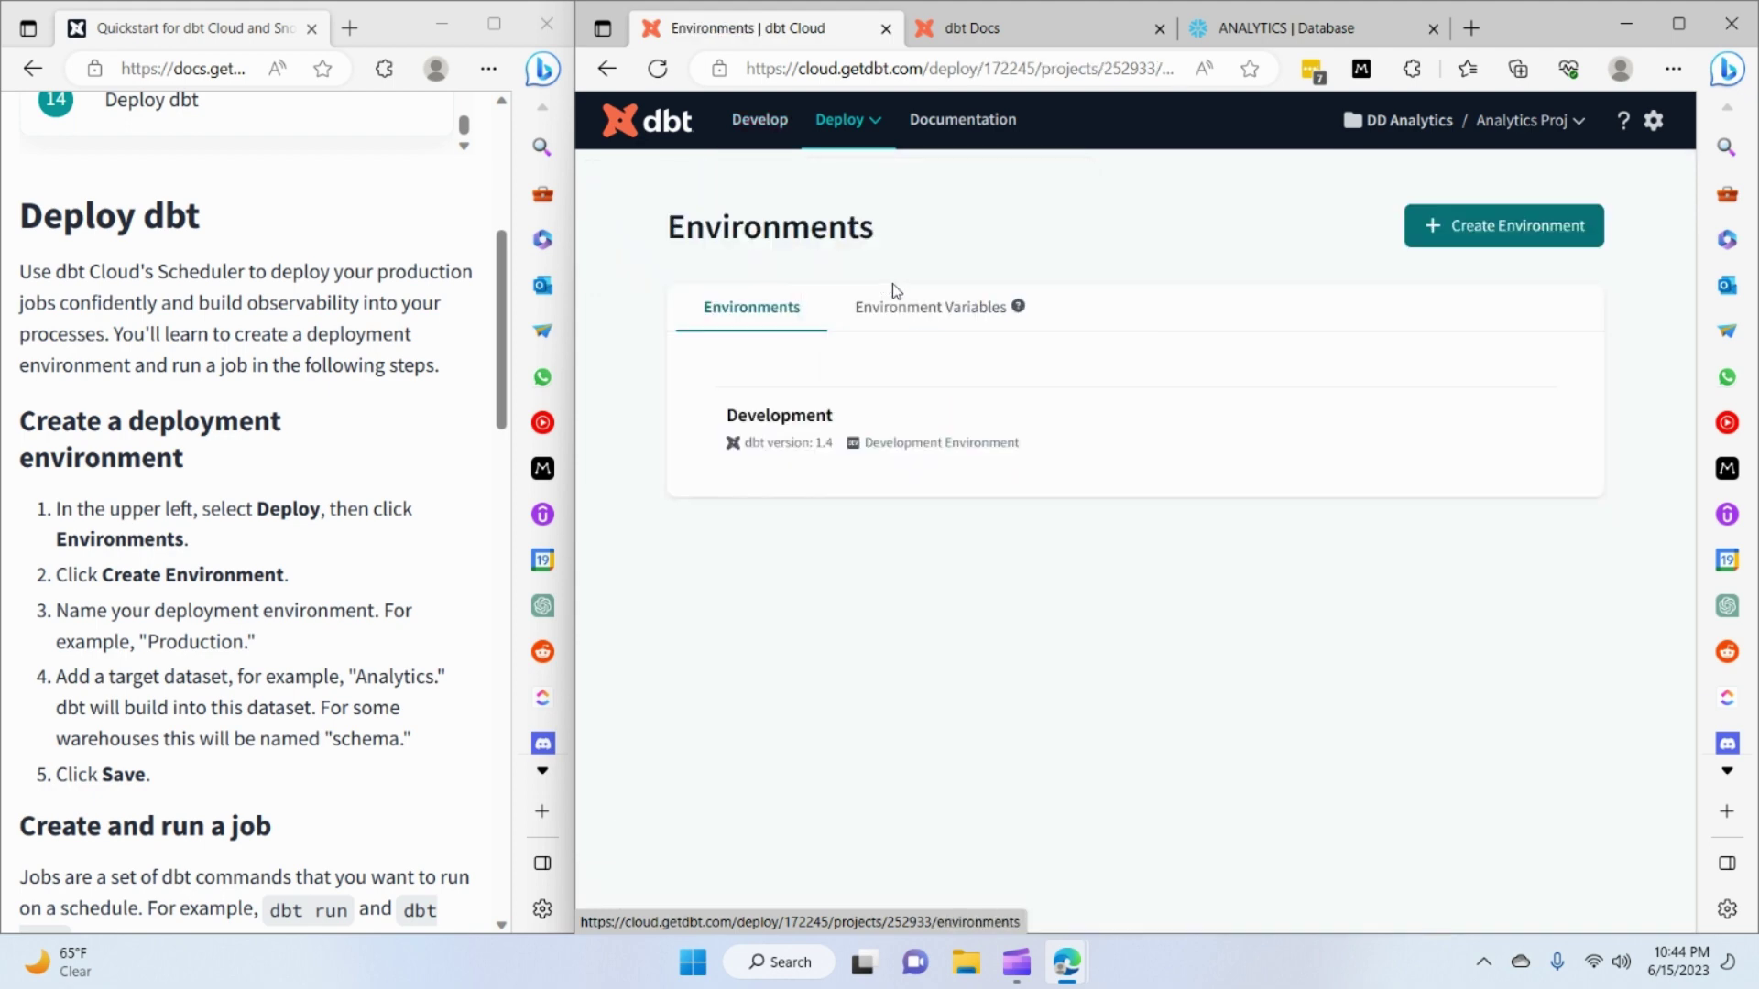
pyautogui.click(1452, 229)
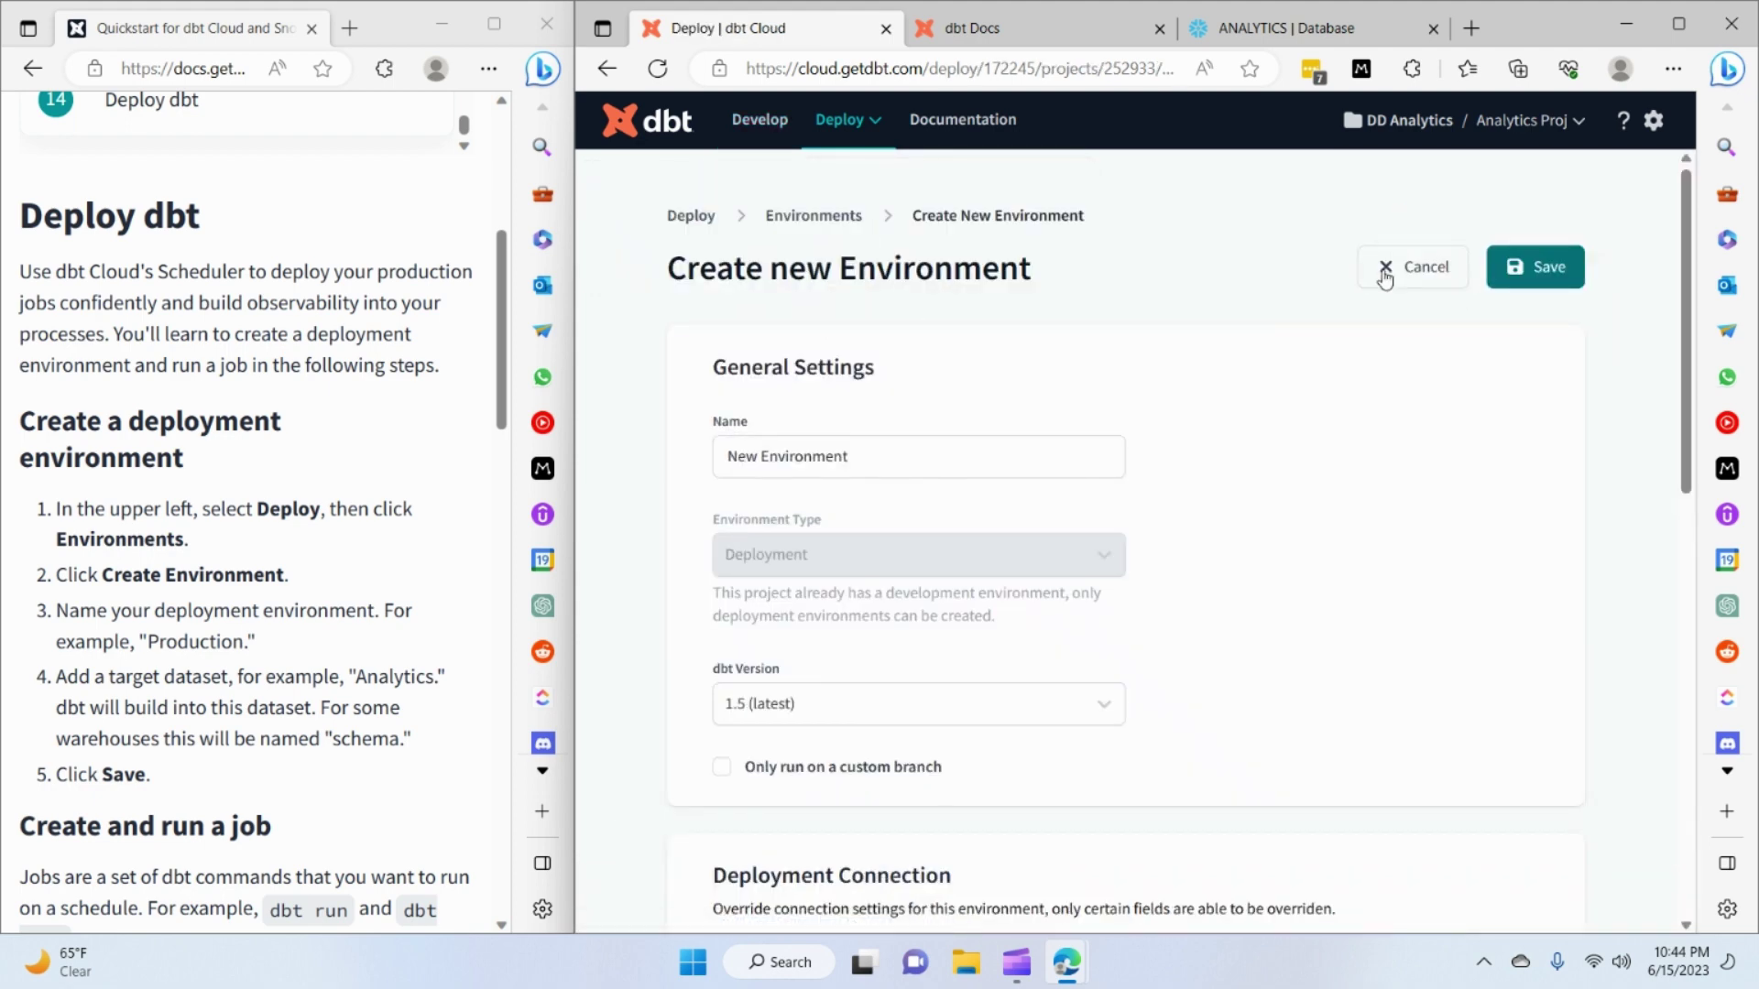
pyautogui.tripleClick(920, 442)
pyautogui.press('Escape')
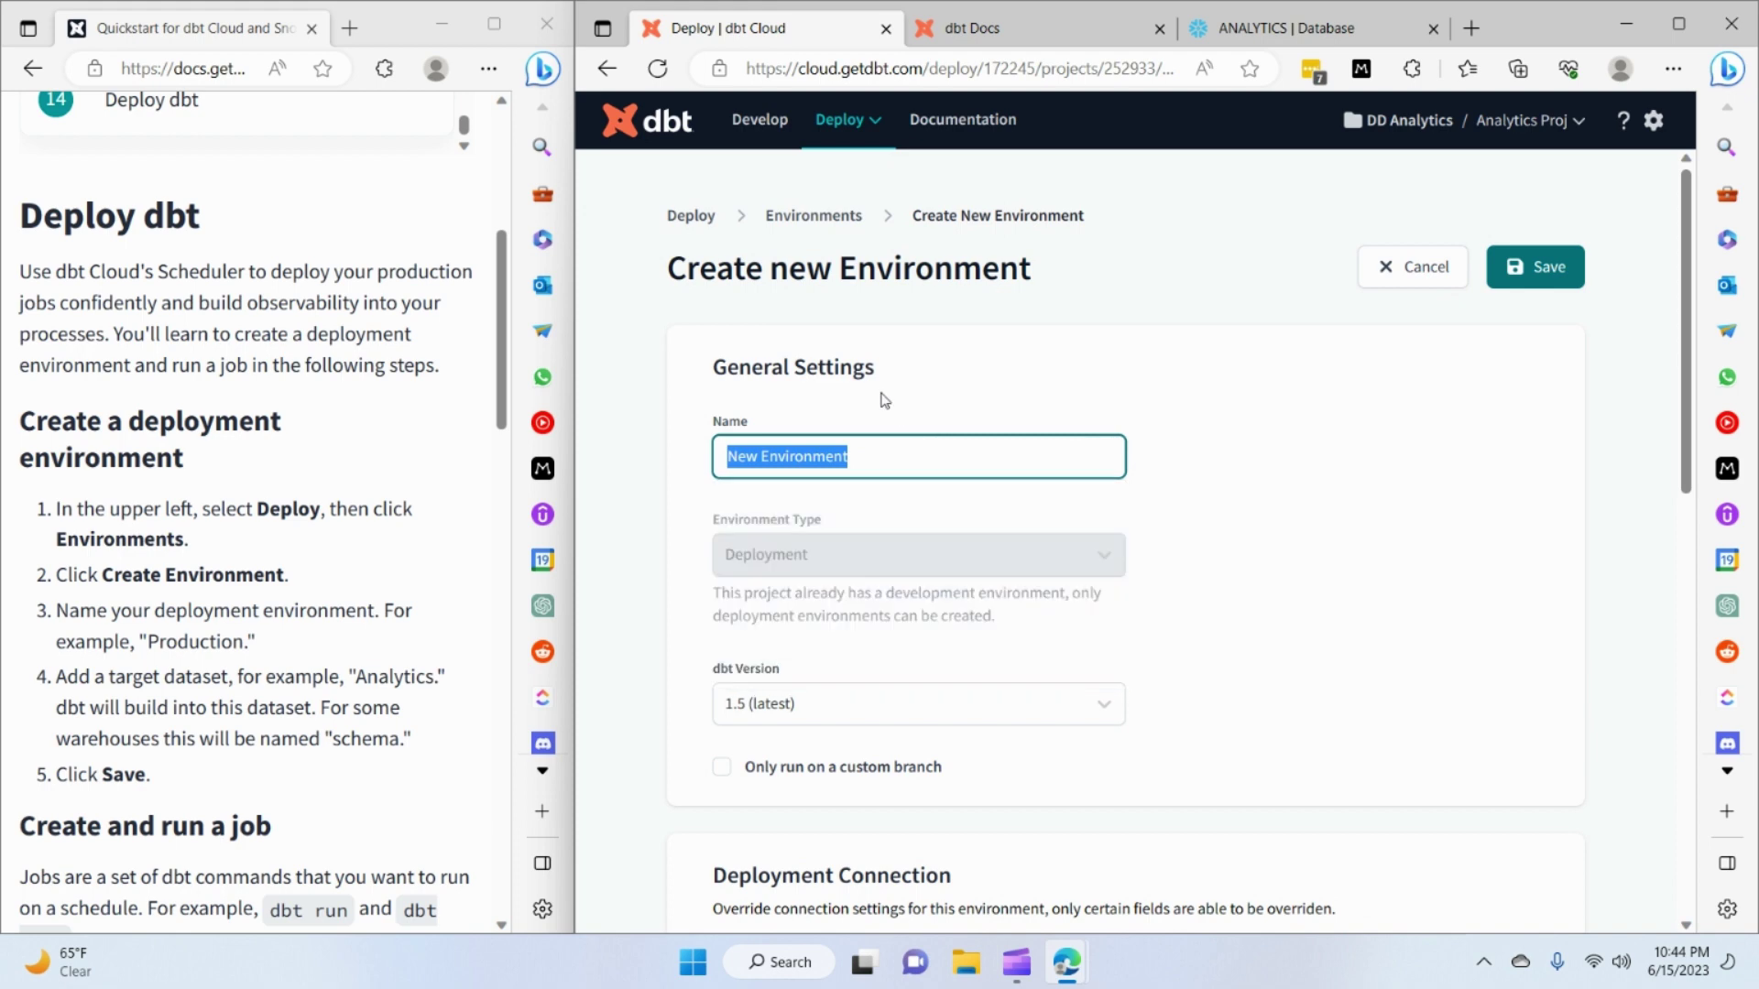
pyautogui.write('Pro')
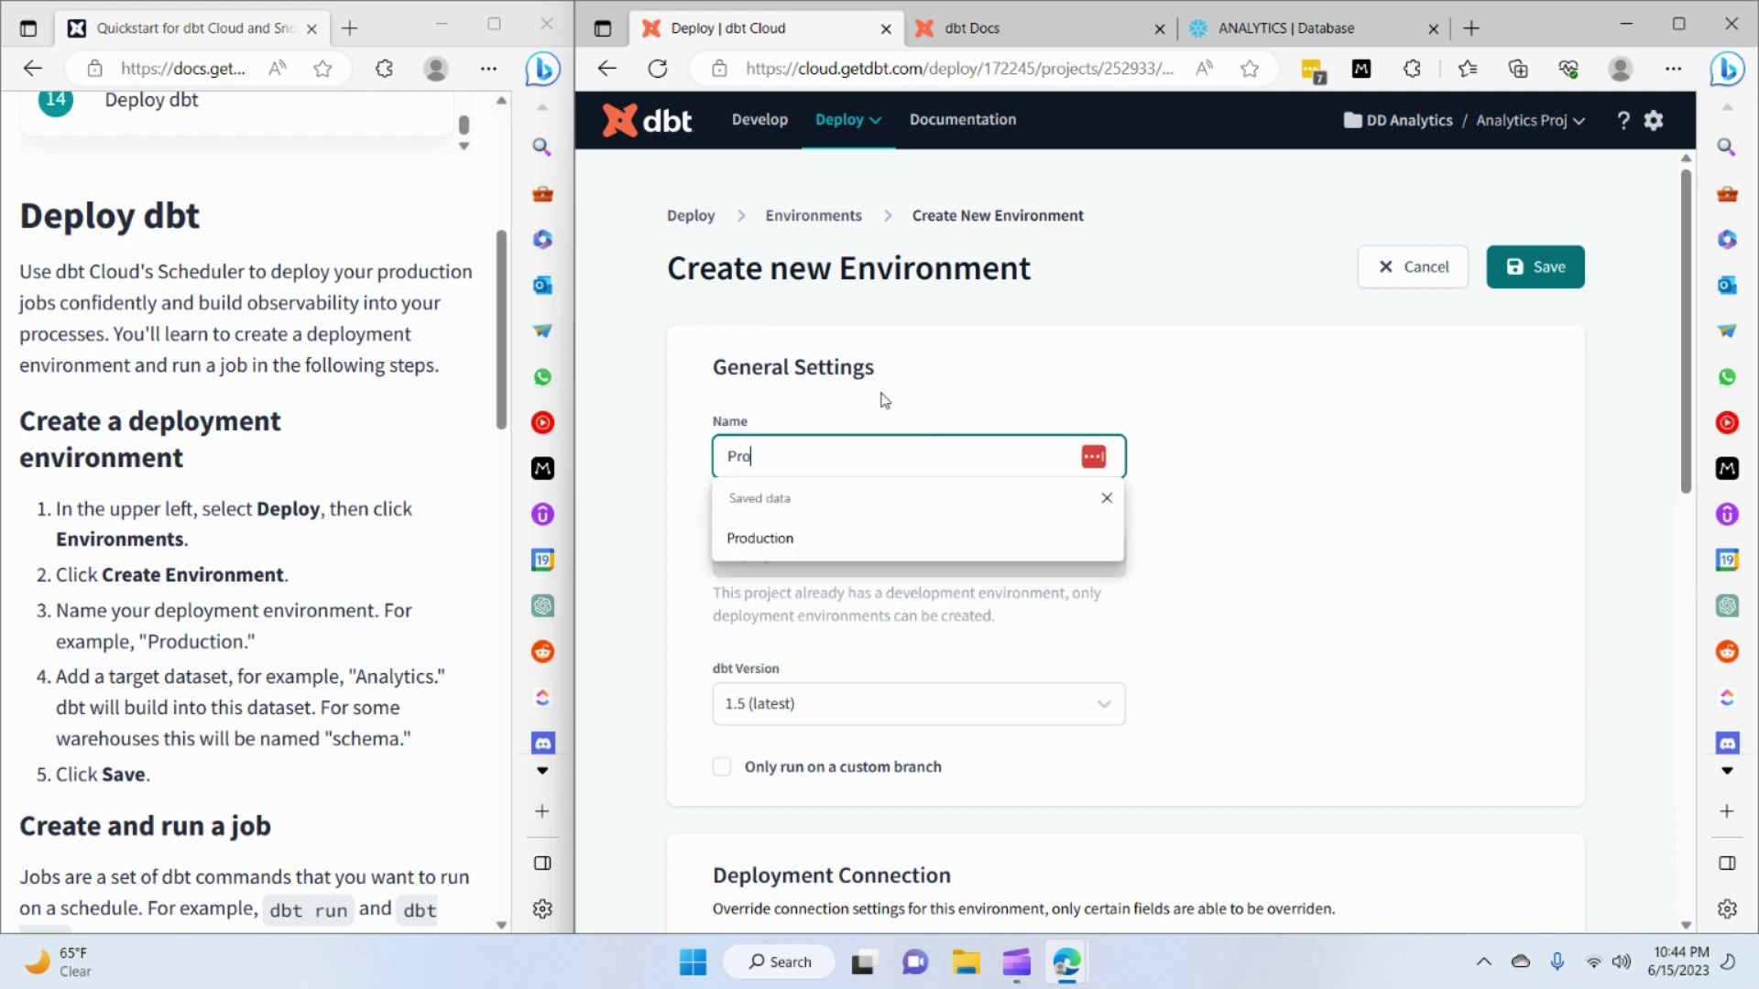
pyautogui.write('duction')
pyautogui.click(760, 538)
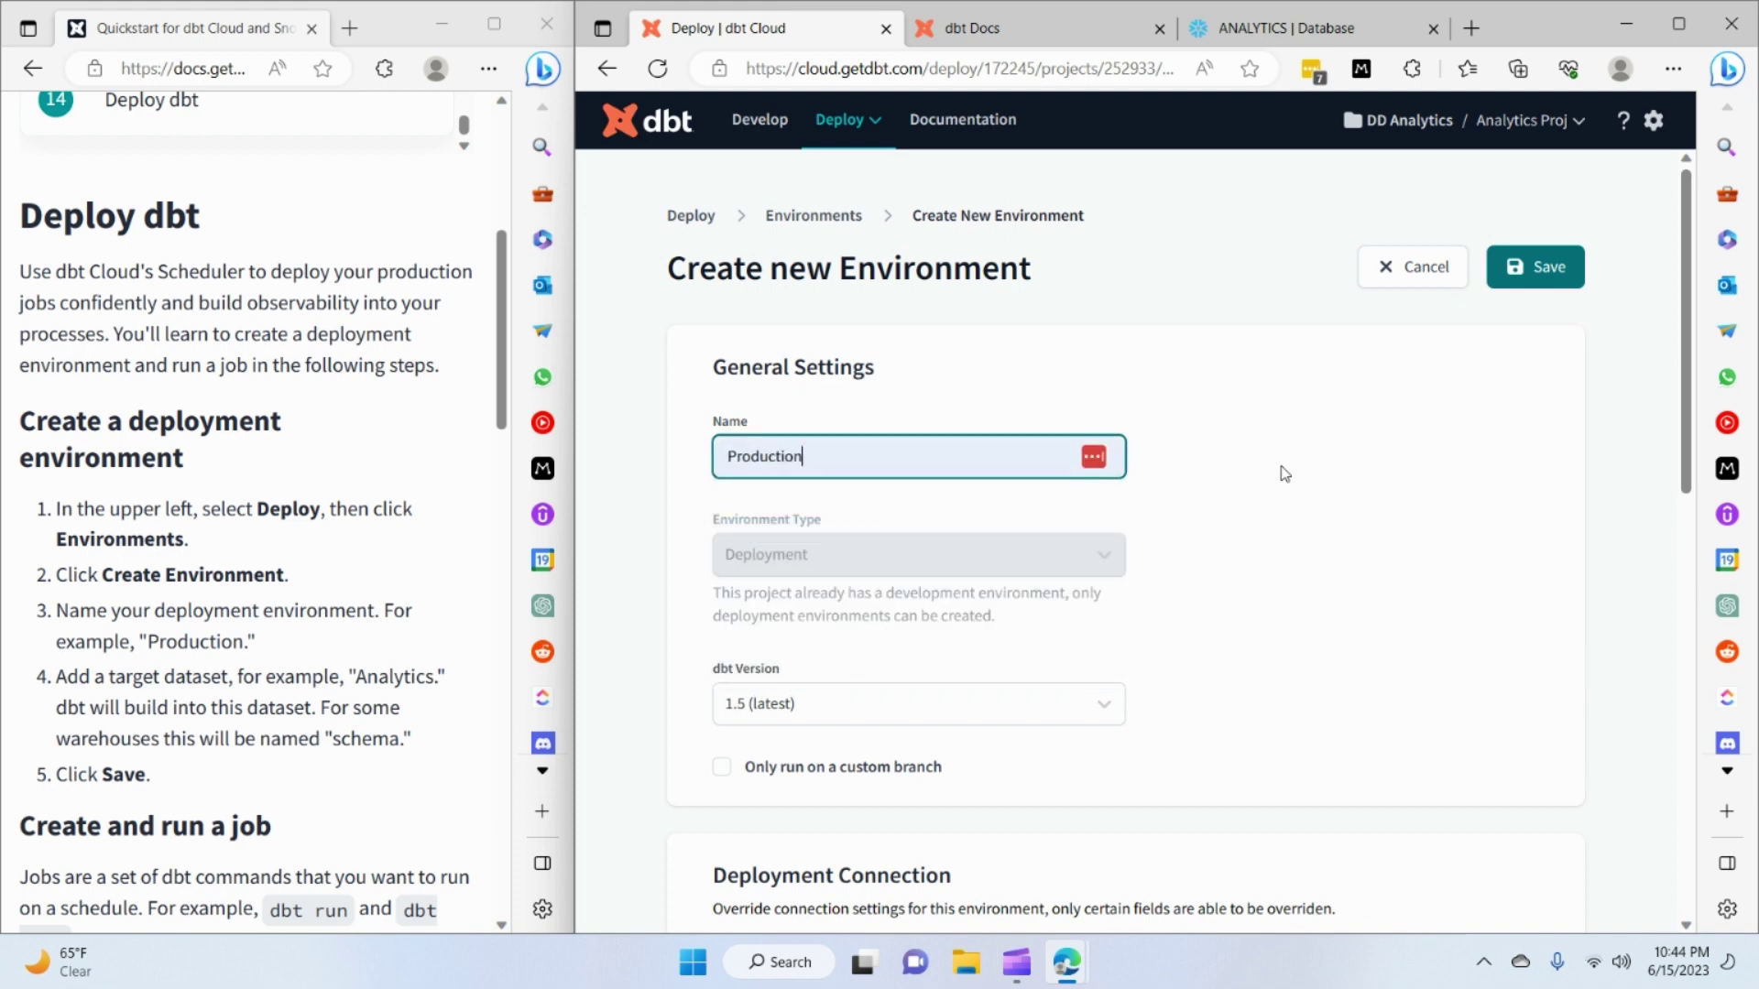
# - Copy the Snowflake account password from the password manager and paste it into the deployment credentials' password field
pyautogui.scroll(-3, 1273, 454)
pyautogui.scroll(3, 1263, 432)
pyautogui.scroll(-3, 1262, 432)
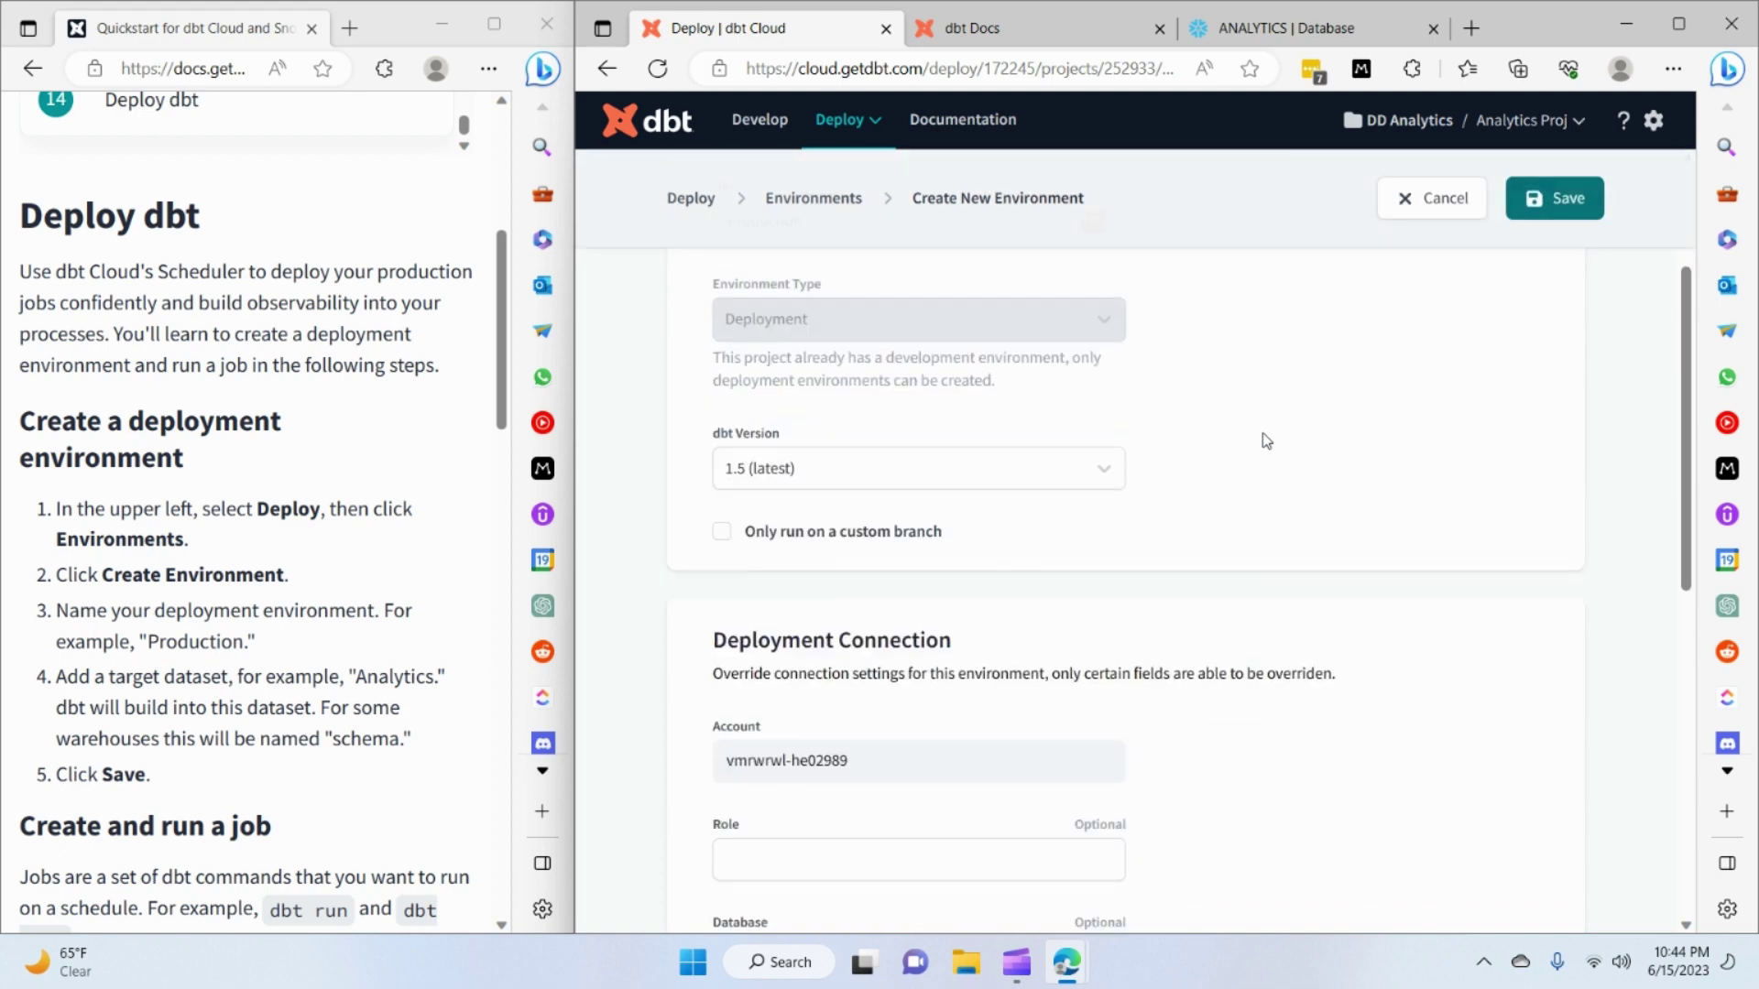
pyautogui.scroll(-6, 1262, 432)
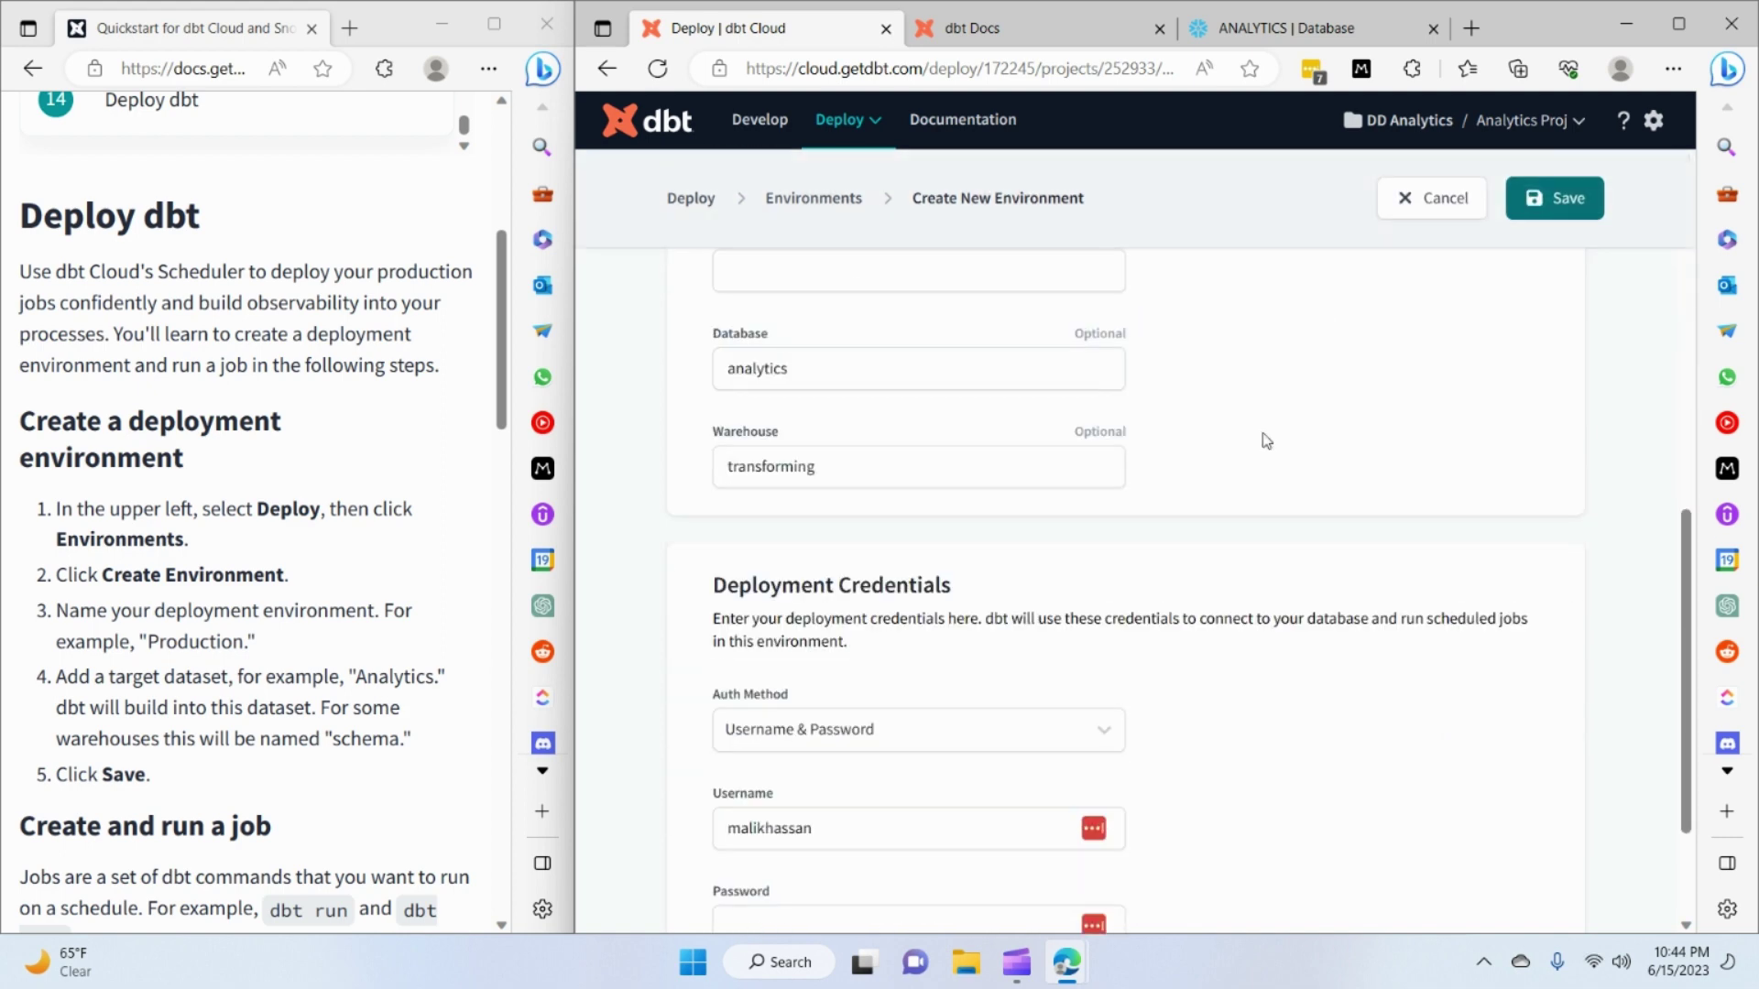
pyautogui.scroll(-2, 1263, 433)
pyautogui.click(963, 732)
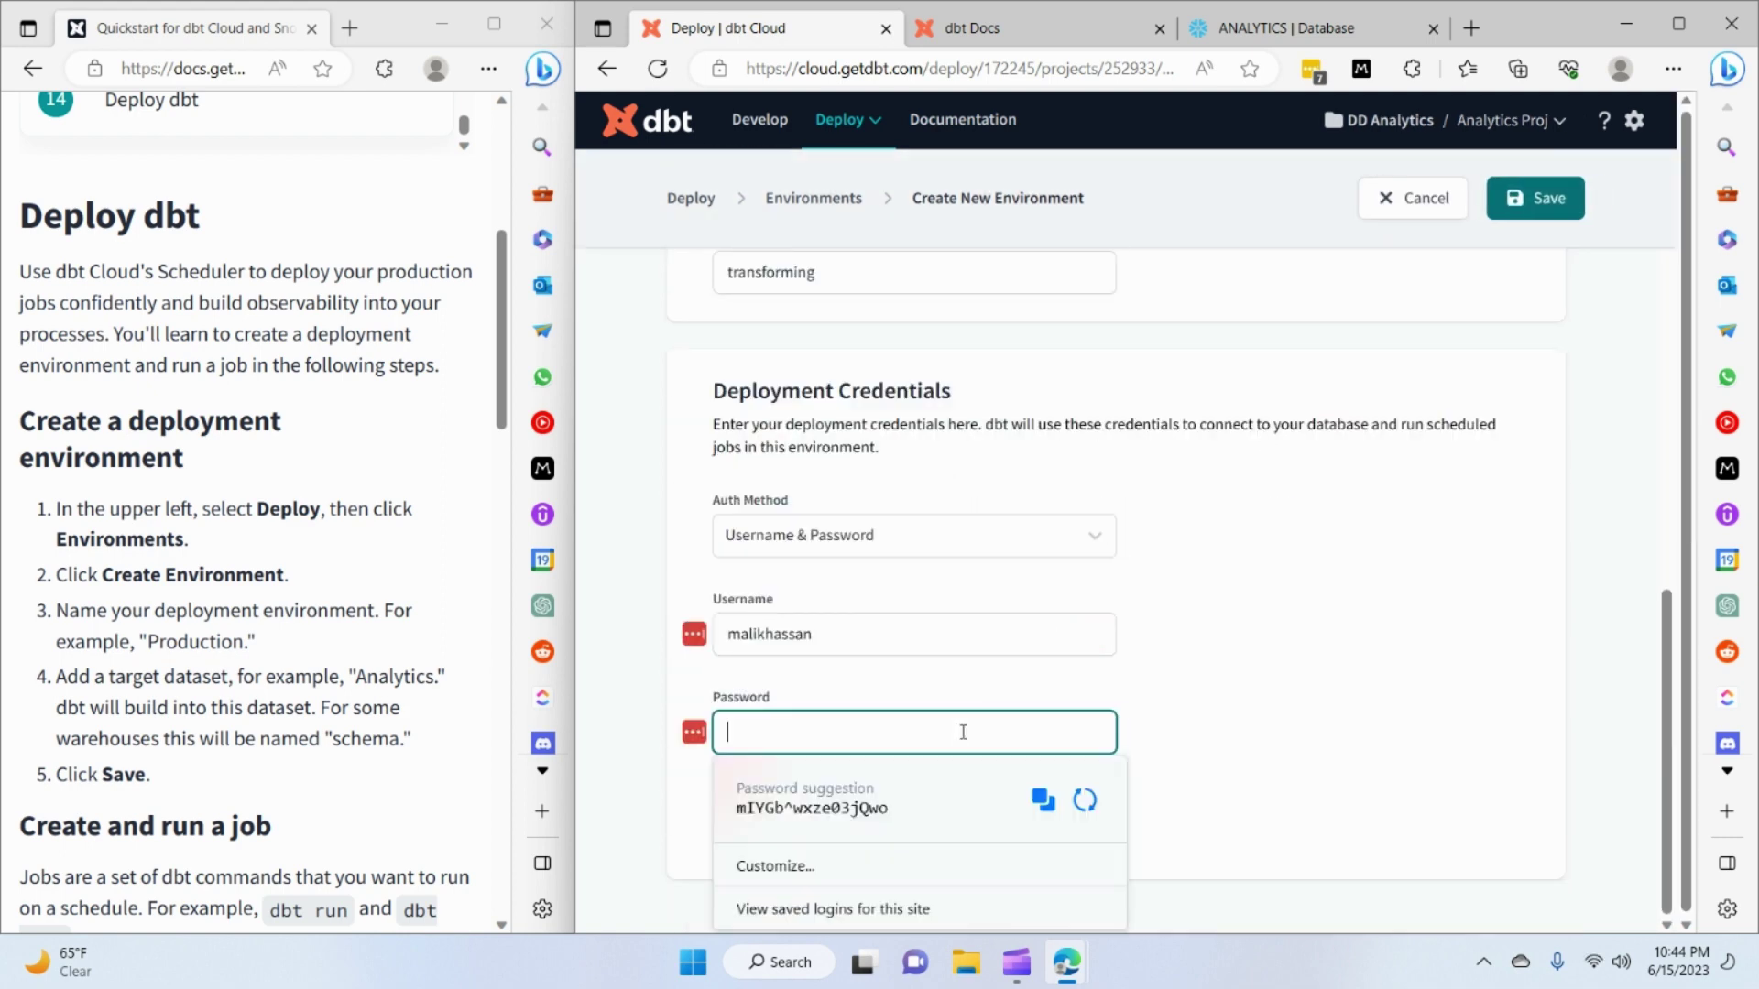
pyautogui.click(1270, 637)
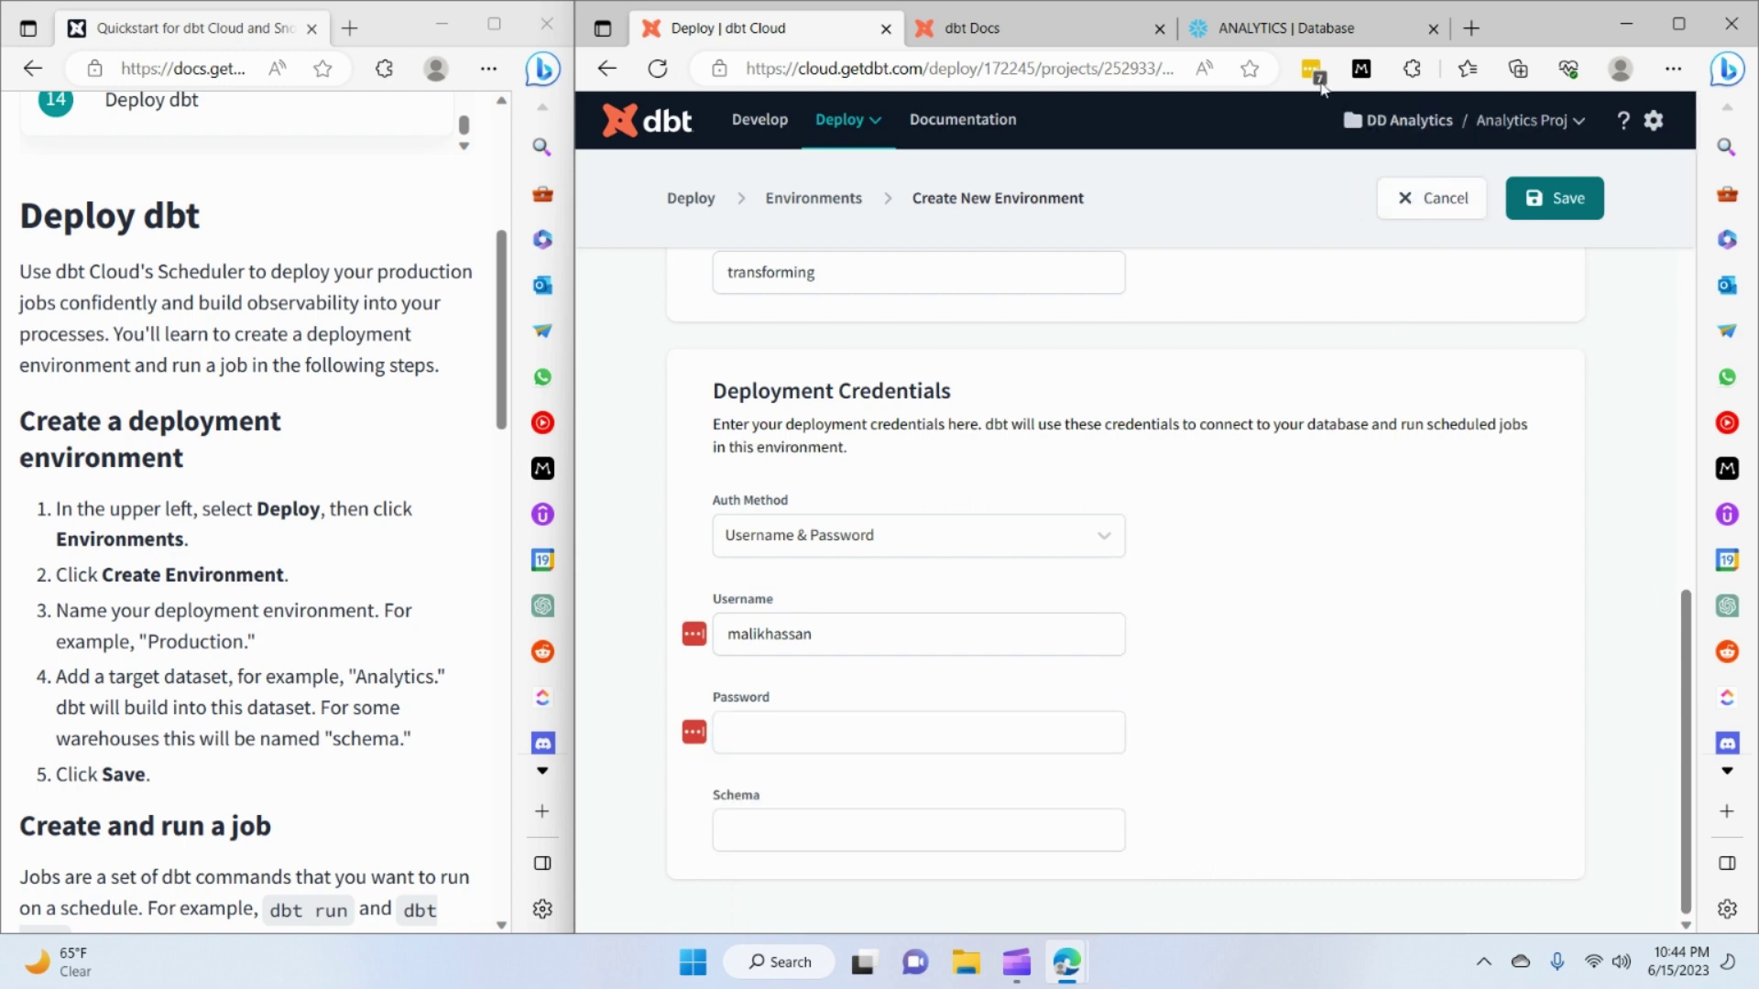
pyautogui.click(1321, 83)
pyautogui.click(1247, 200)
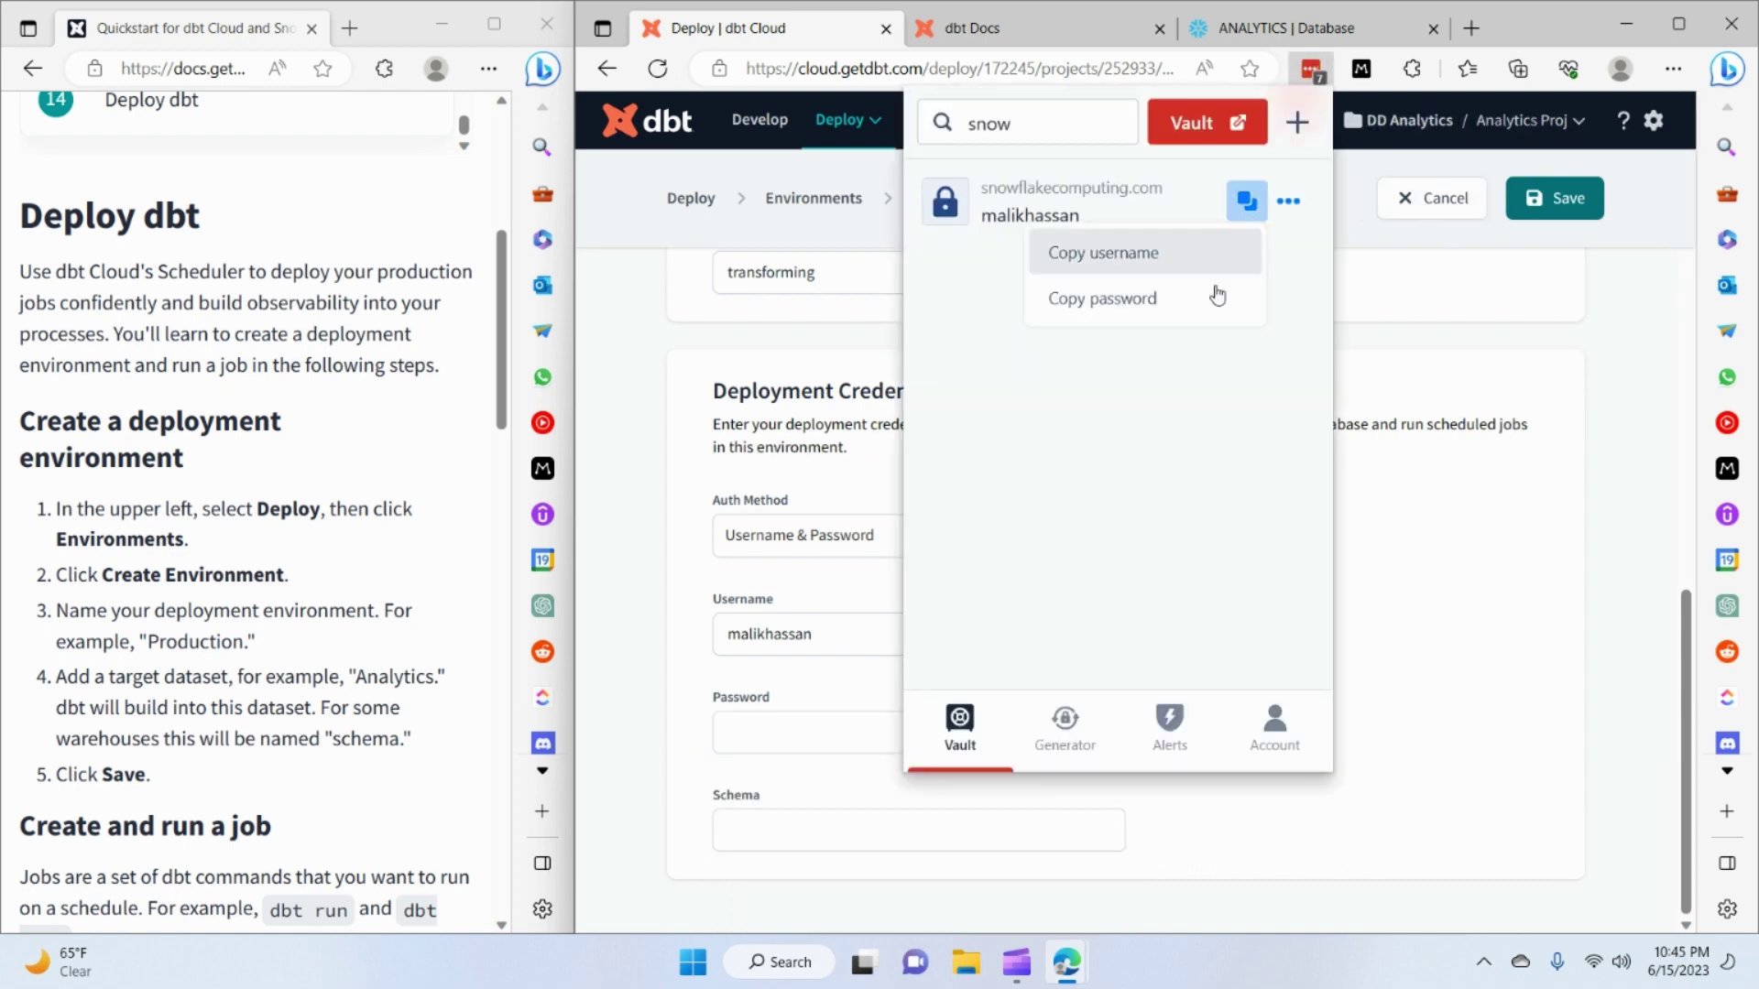
pyautogui.click(1149, 300)
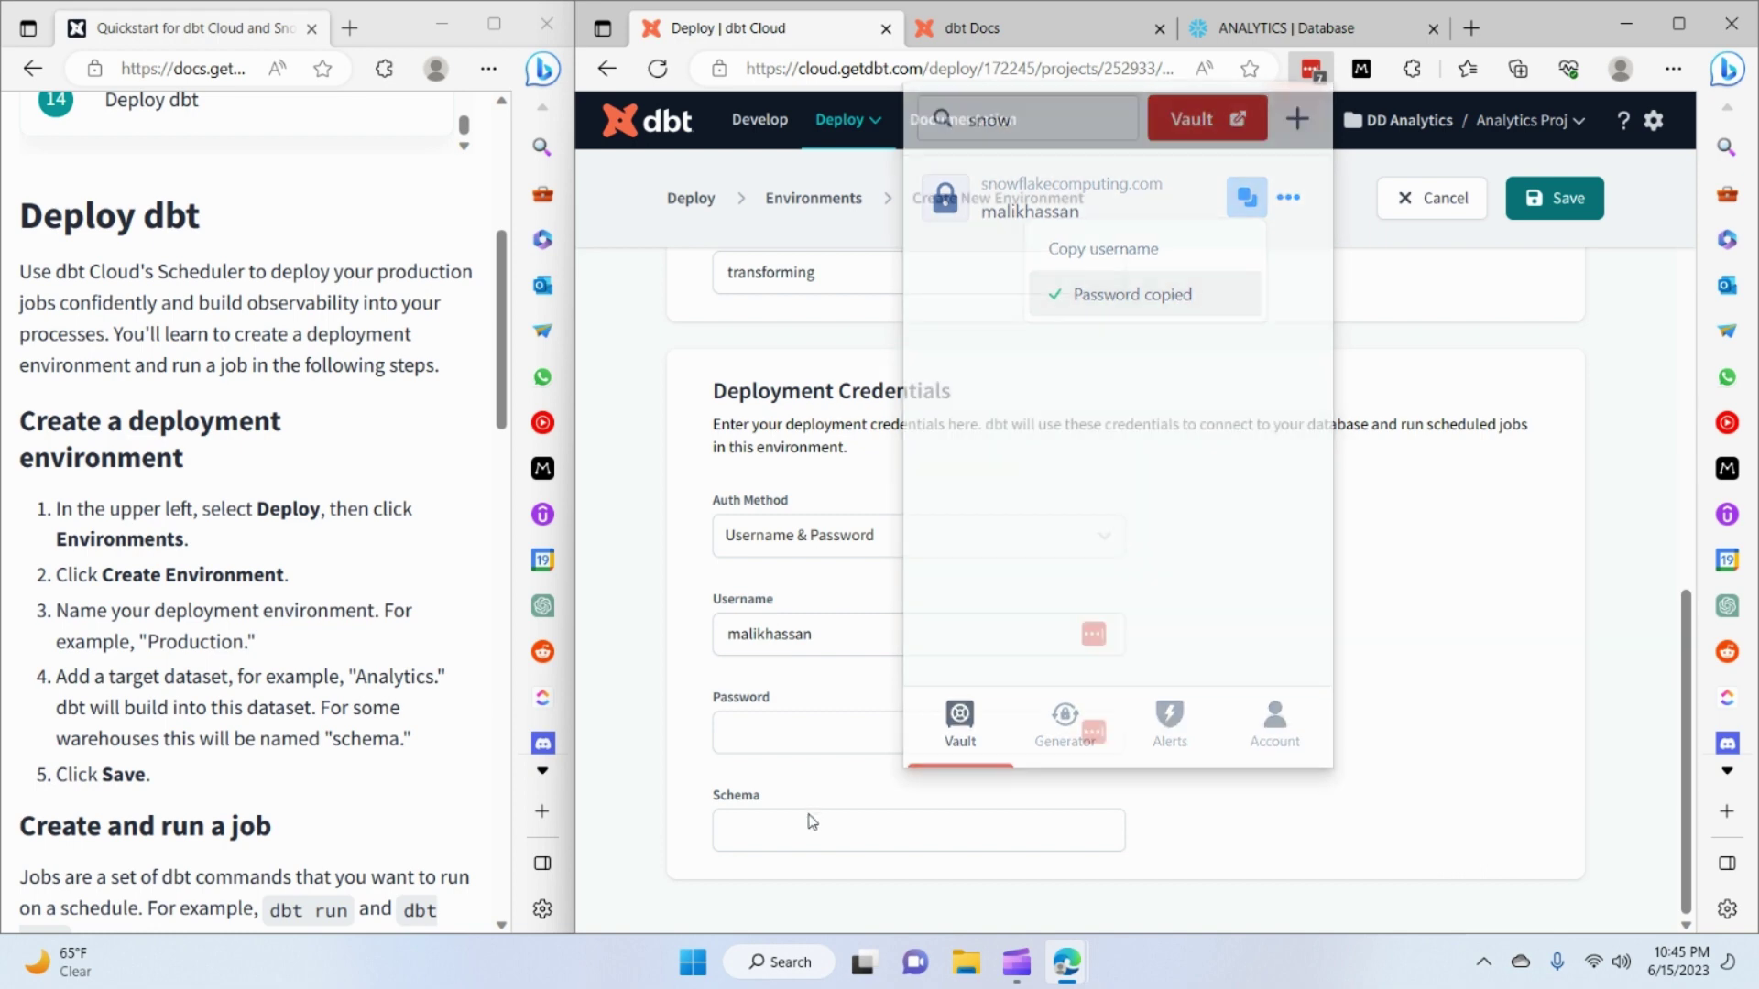
pyautogui.click(811, 822)
pyautogui.click(800, 738)
pyautogui.hotkey('ctrl', 'v')
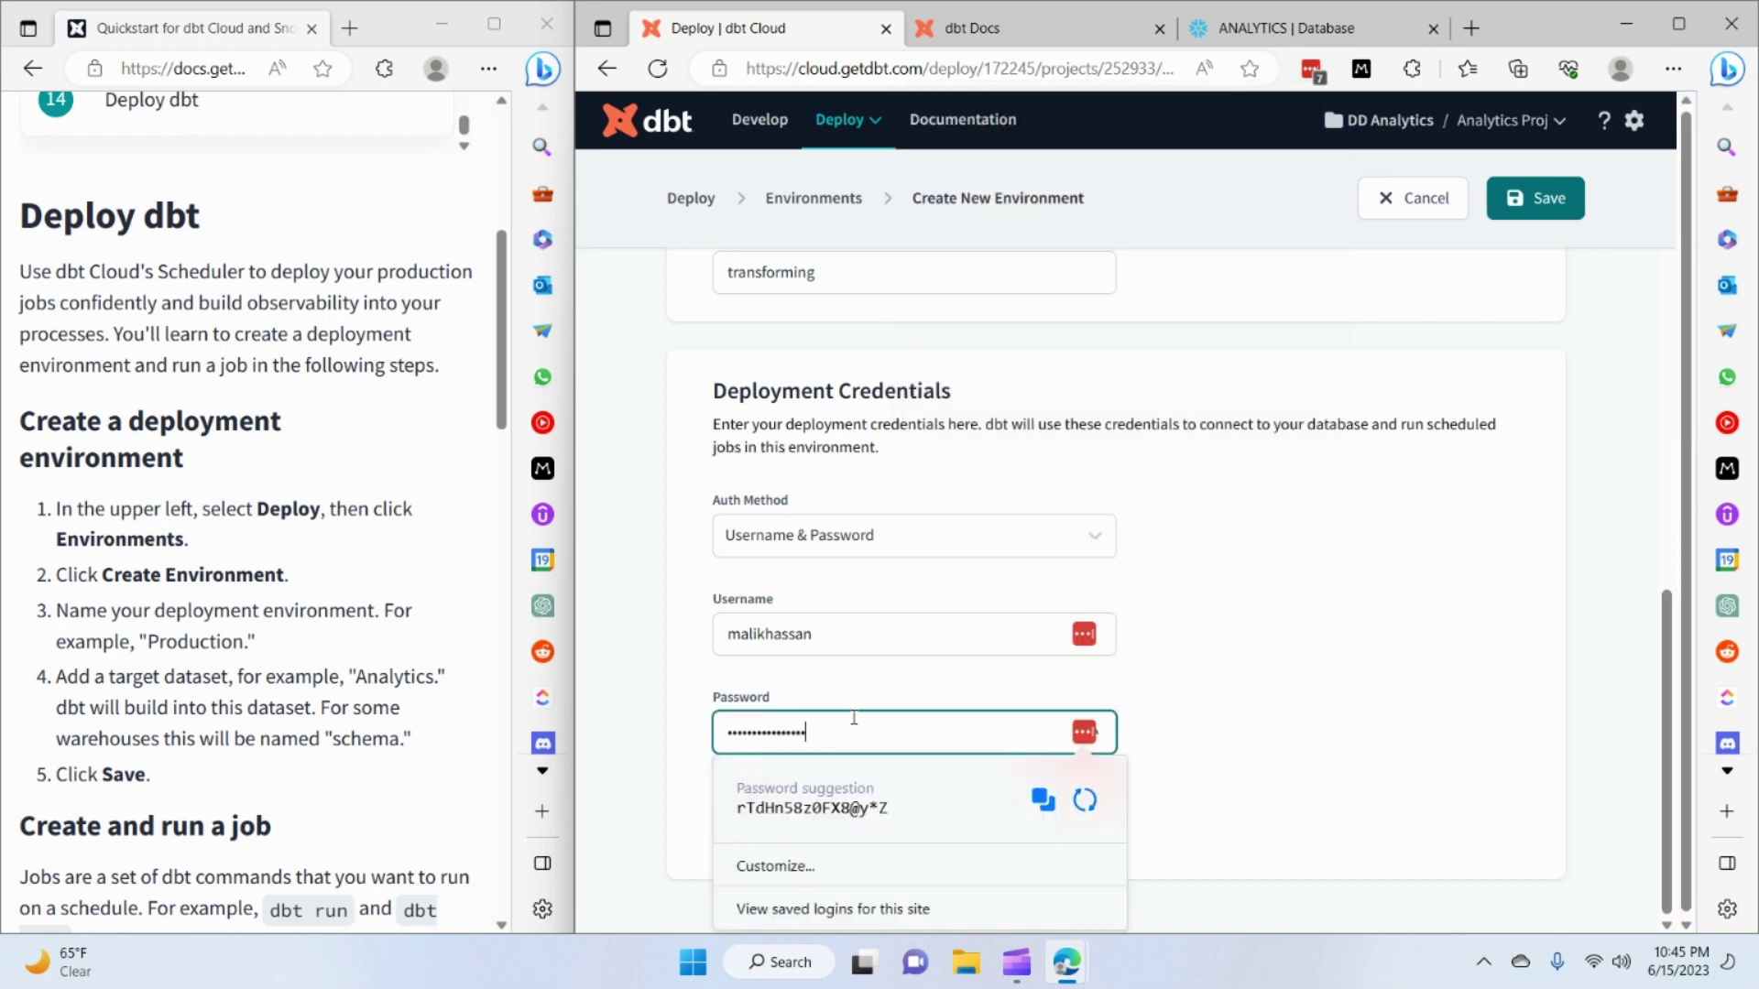
pyautogui.click(1292, 685)
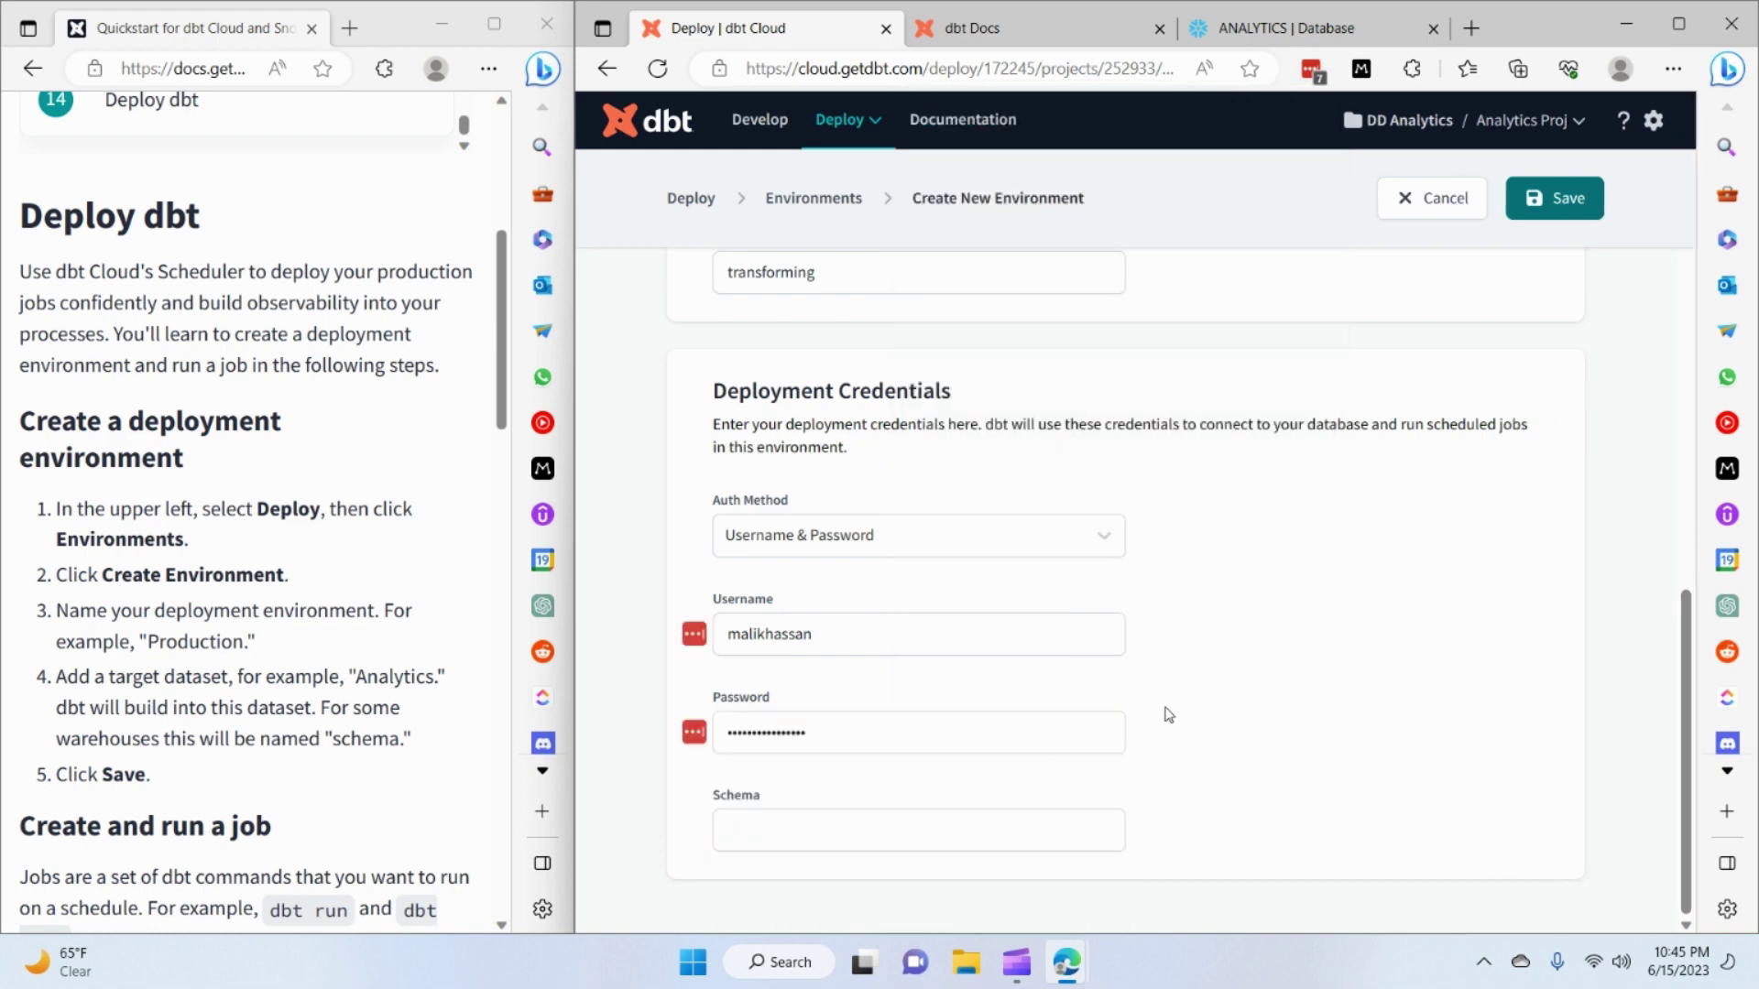
# - Check the existing schemas of the ANALYTICS database in Snowflake and set the deployment schema to Core in dbt Cloud
pyautogui.click(863, 821)
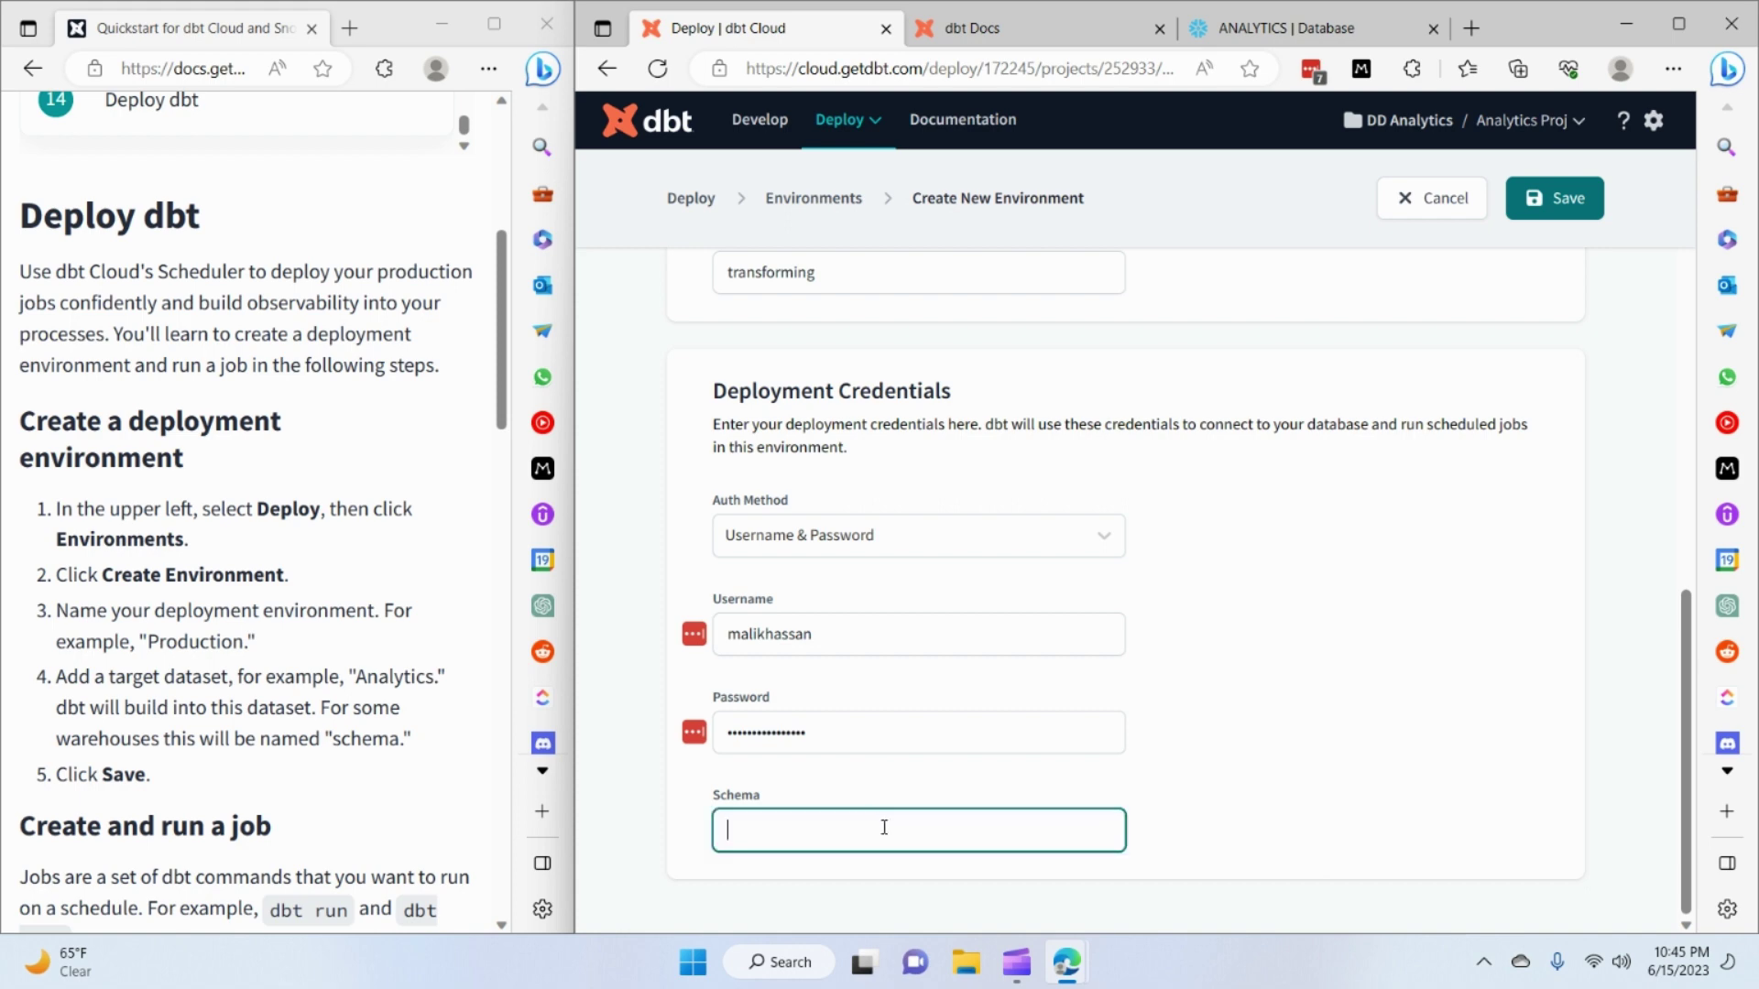
pyautogui.click(1283, 28)
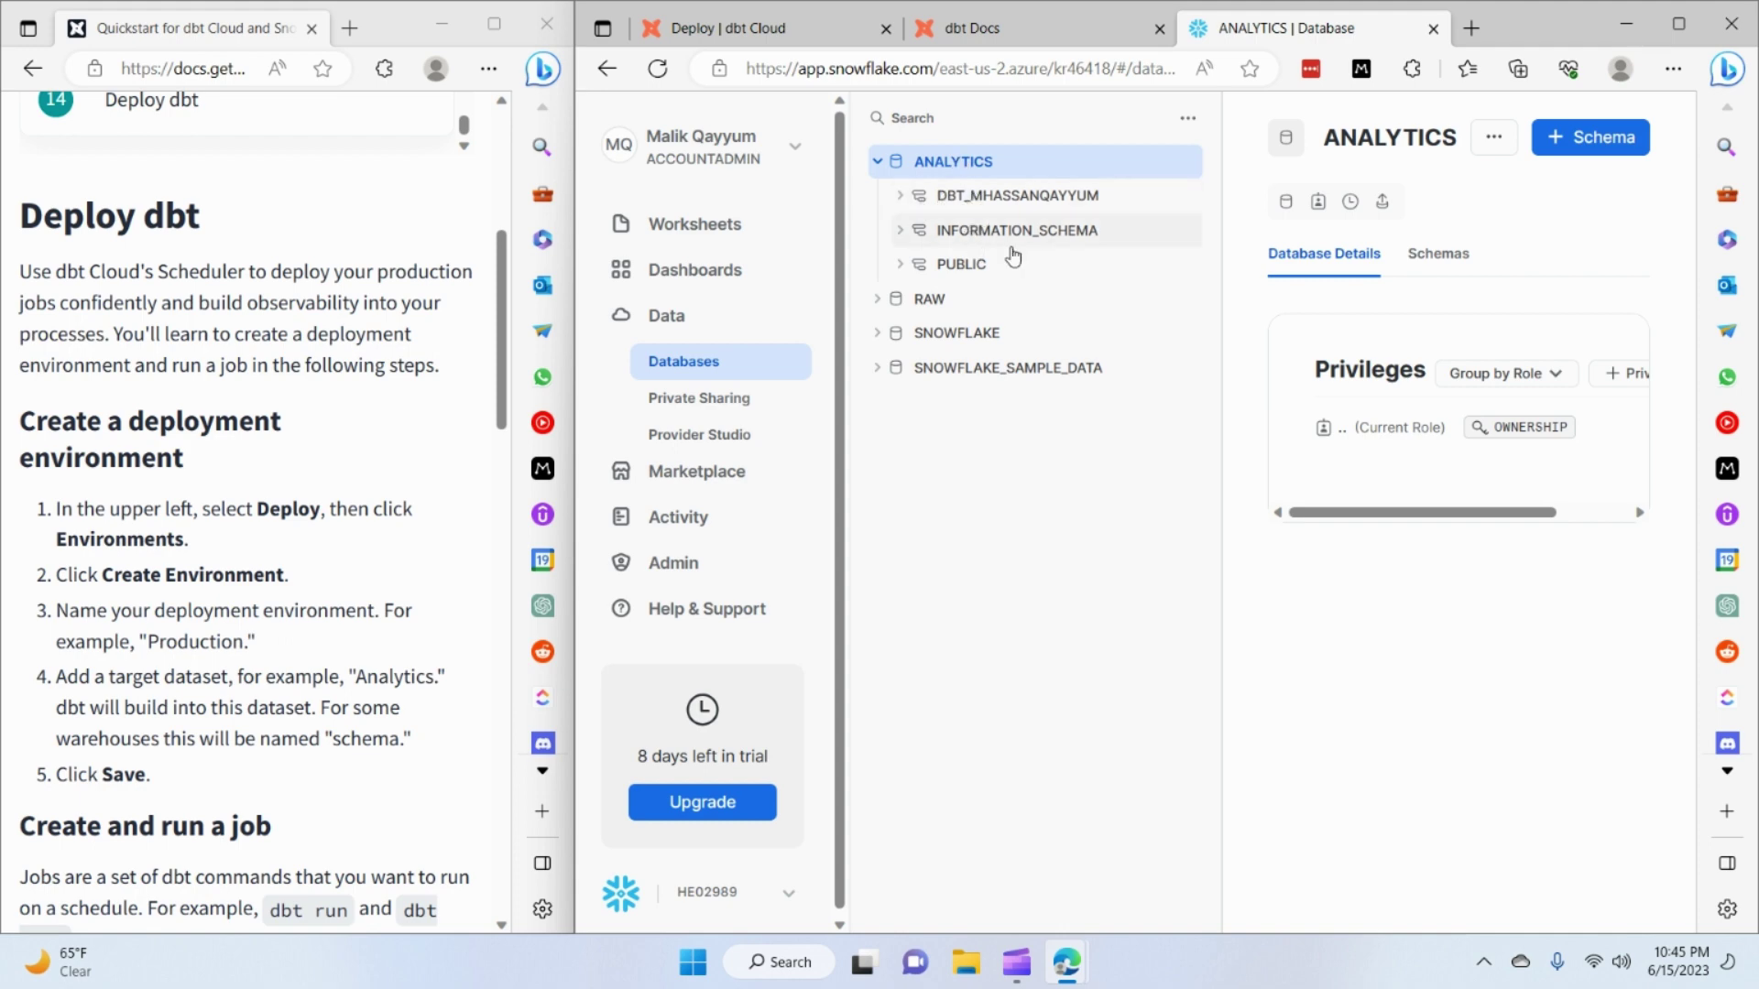
pyautogui.click(1017, 41)
pyautogui.click(768, 35)
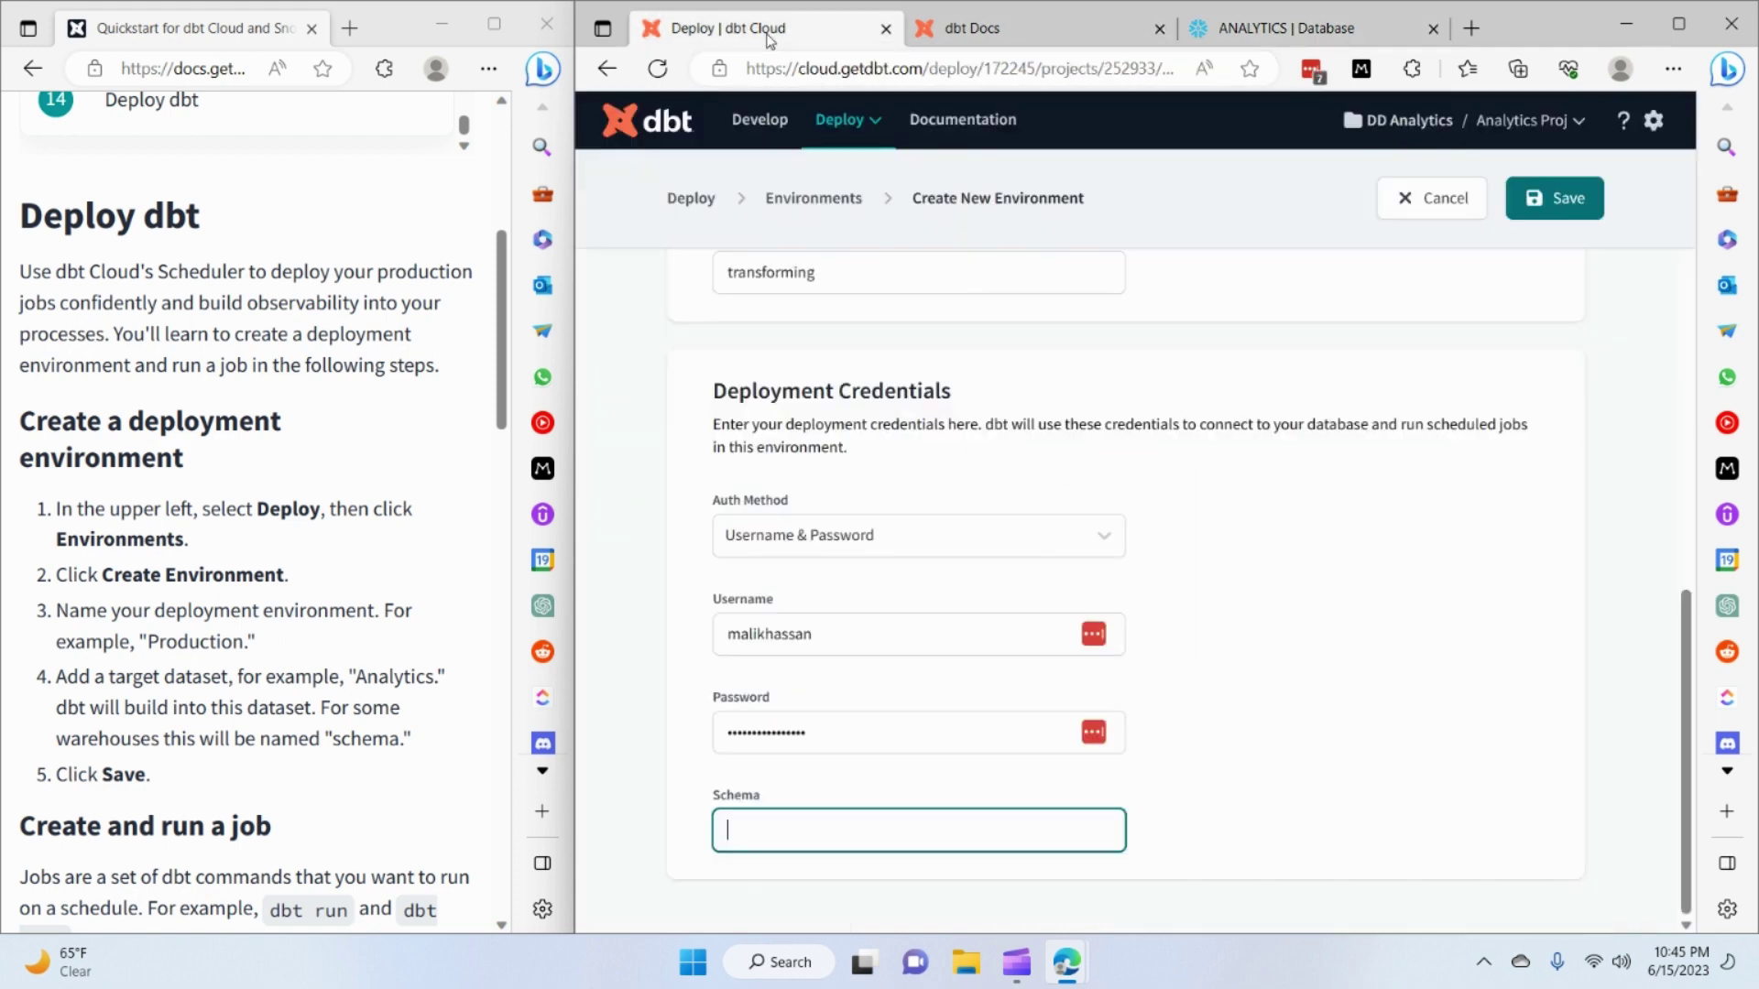
pyautogui.write('Core')
# - Review the general and connection settings of the Production environment and save it
pyautogui.scroll(10, 931, 614)
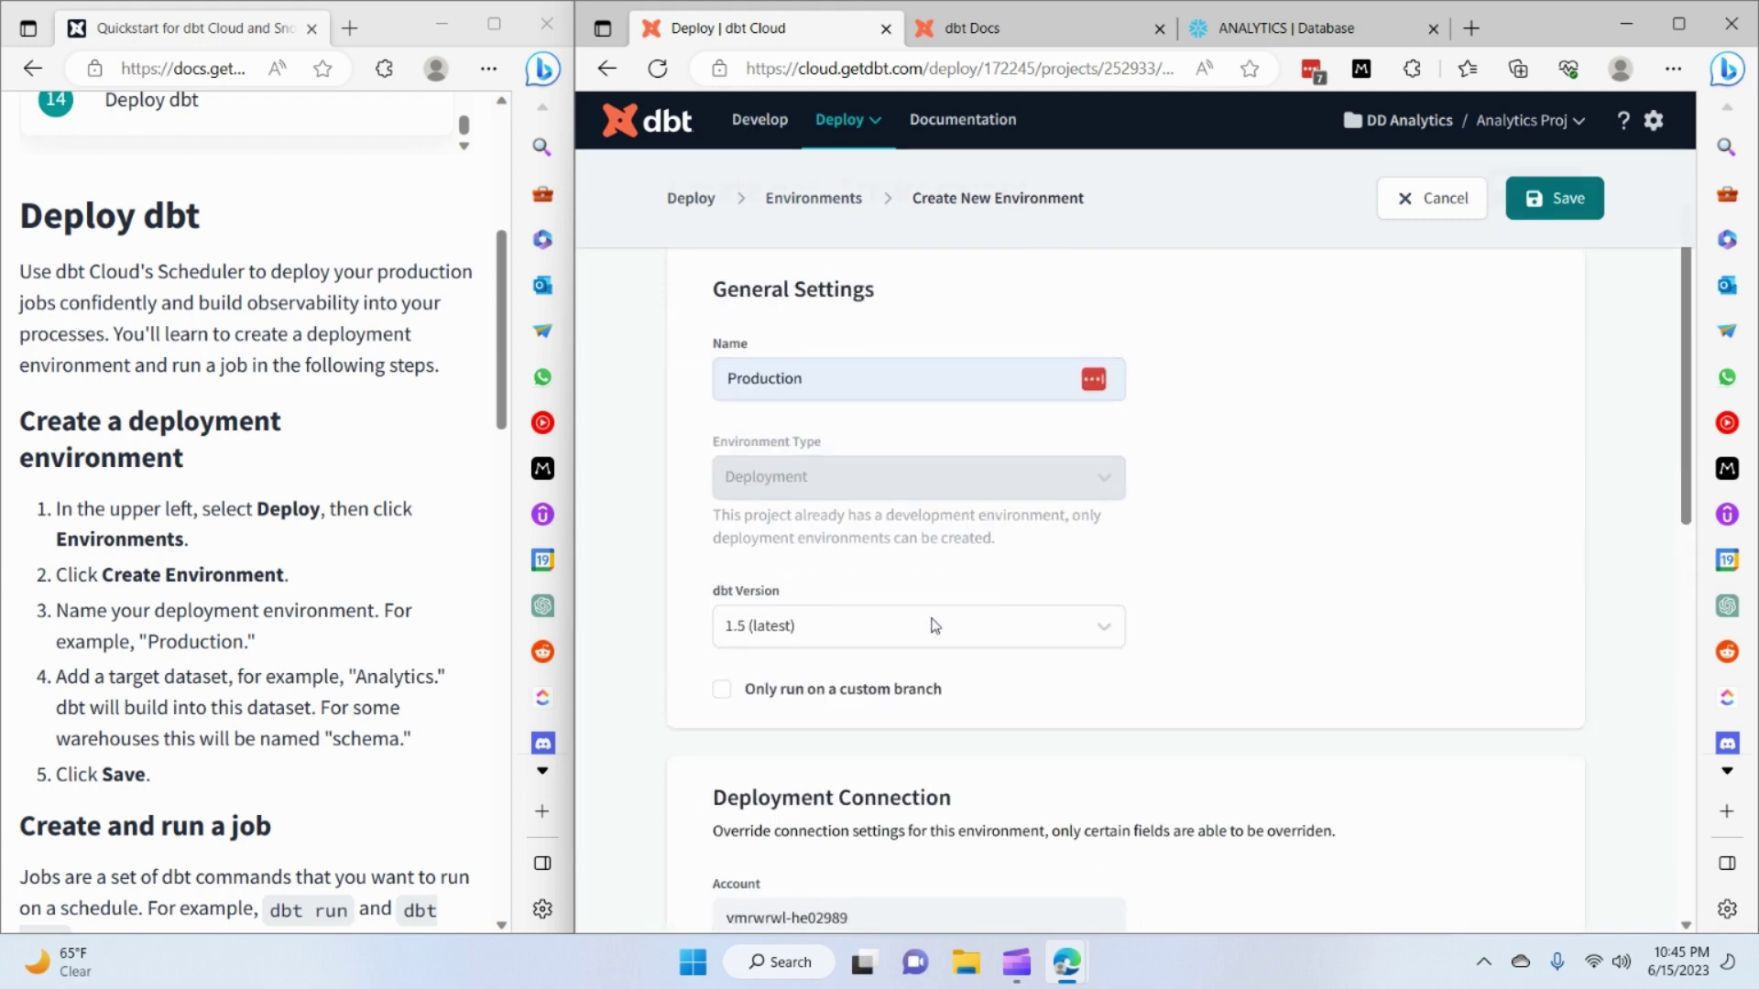
pyautogui.scroll(-4, 931, 626)
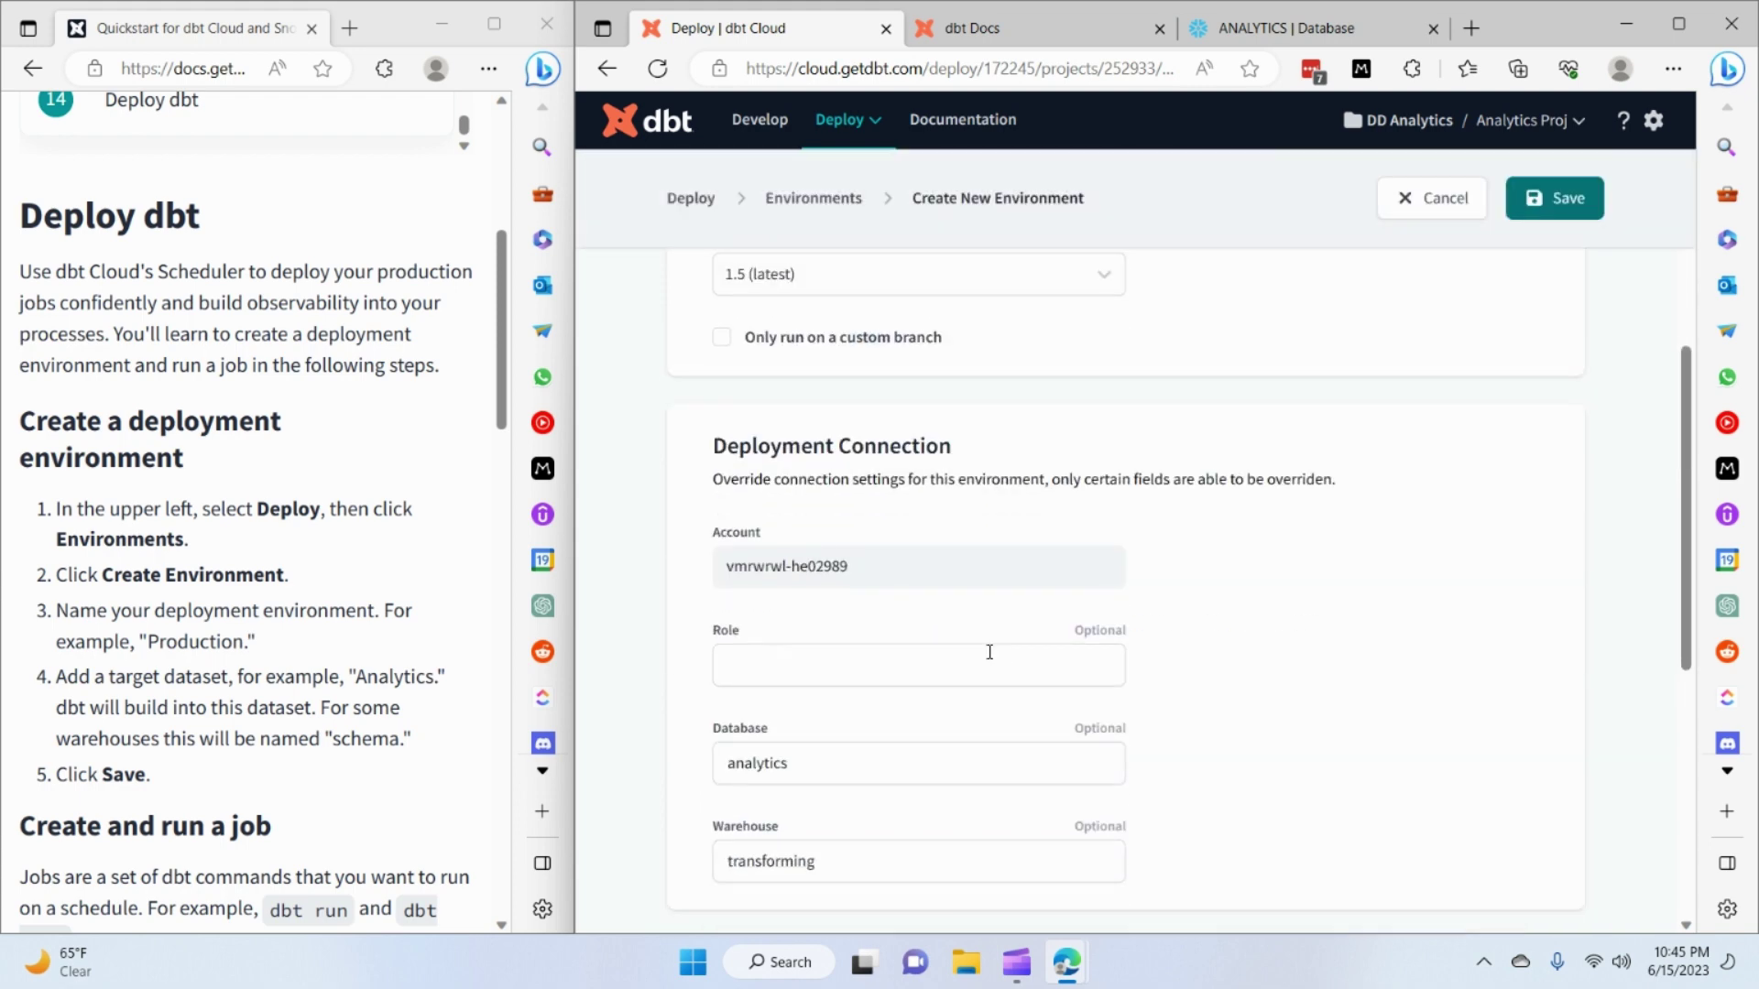
pyautogui.scroll(-2, 989, 652)
pyautogui.scroll(2, 1369, 420)
pyautogui.click(1555, 216)
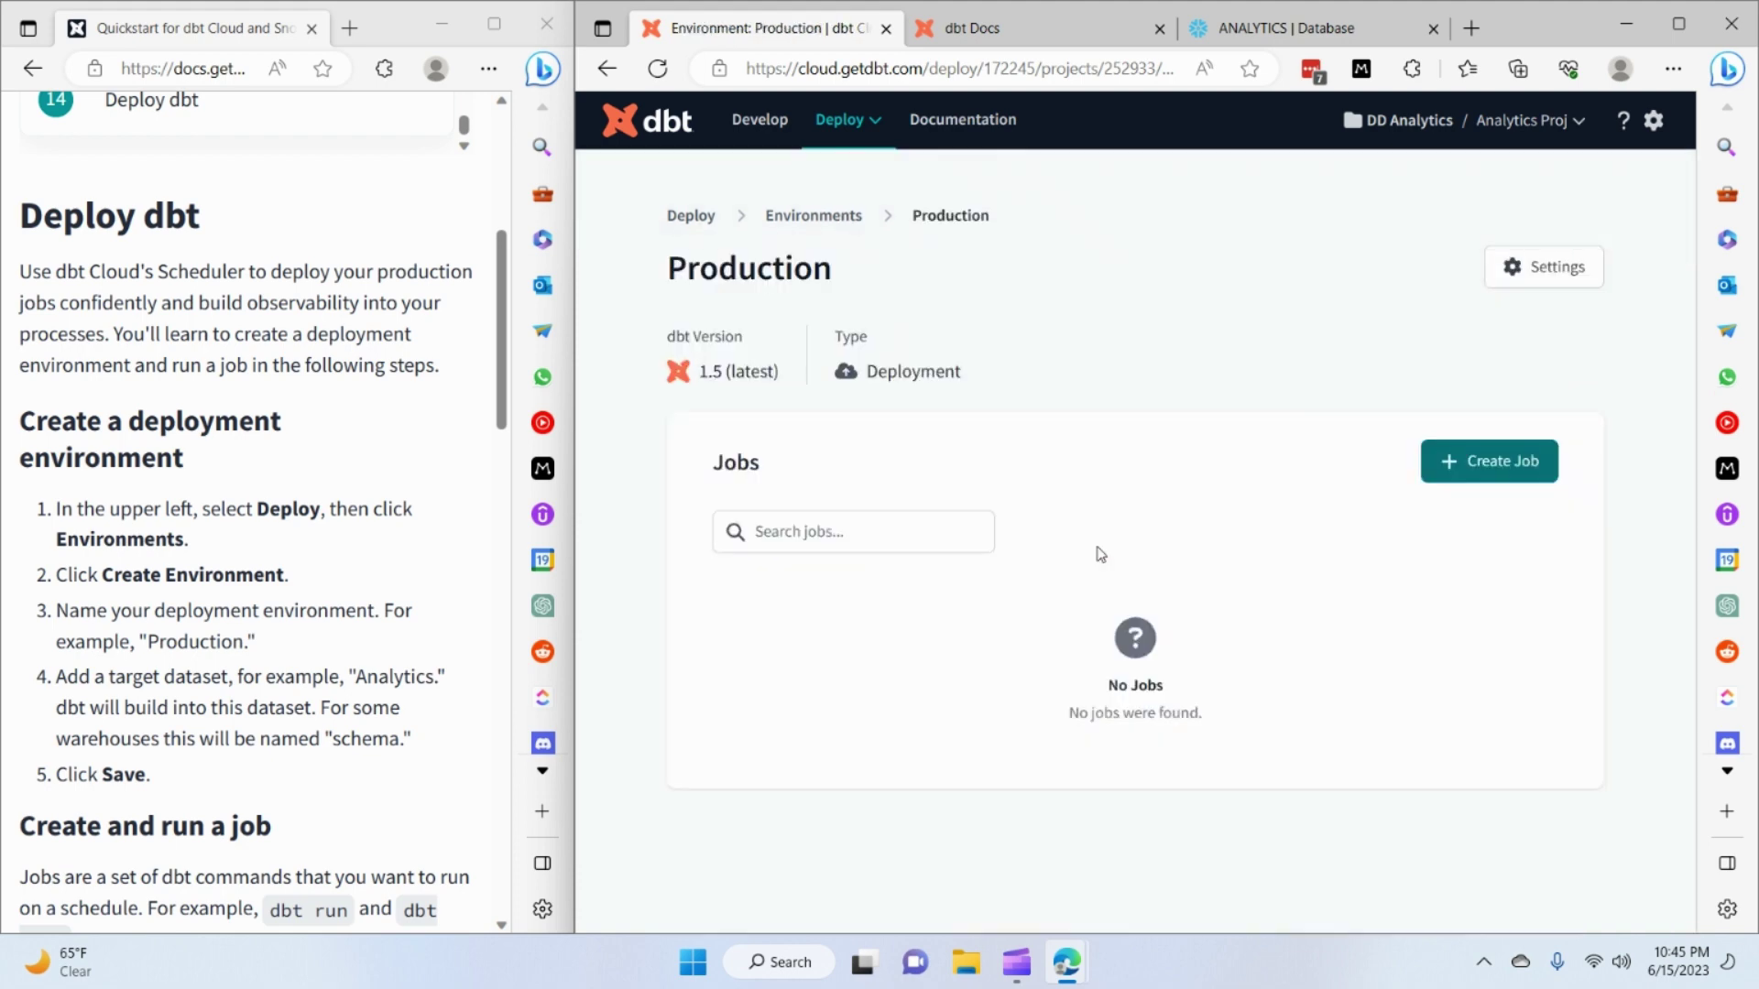
# - Read the guide's job instructions, then create a job in the Production environment named "Update Production"
pyautogui.scroll(-4, 220, 548)
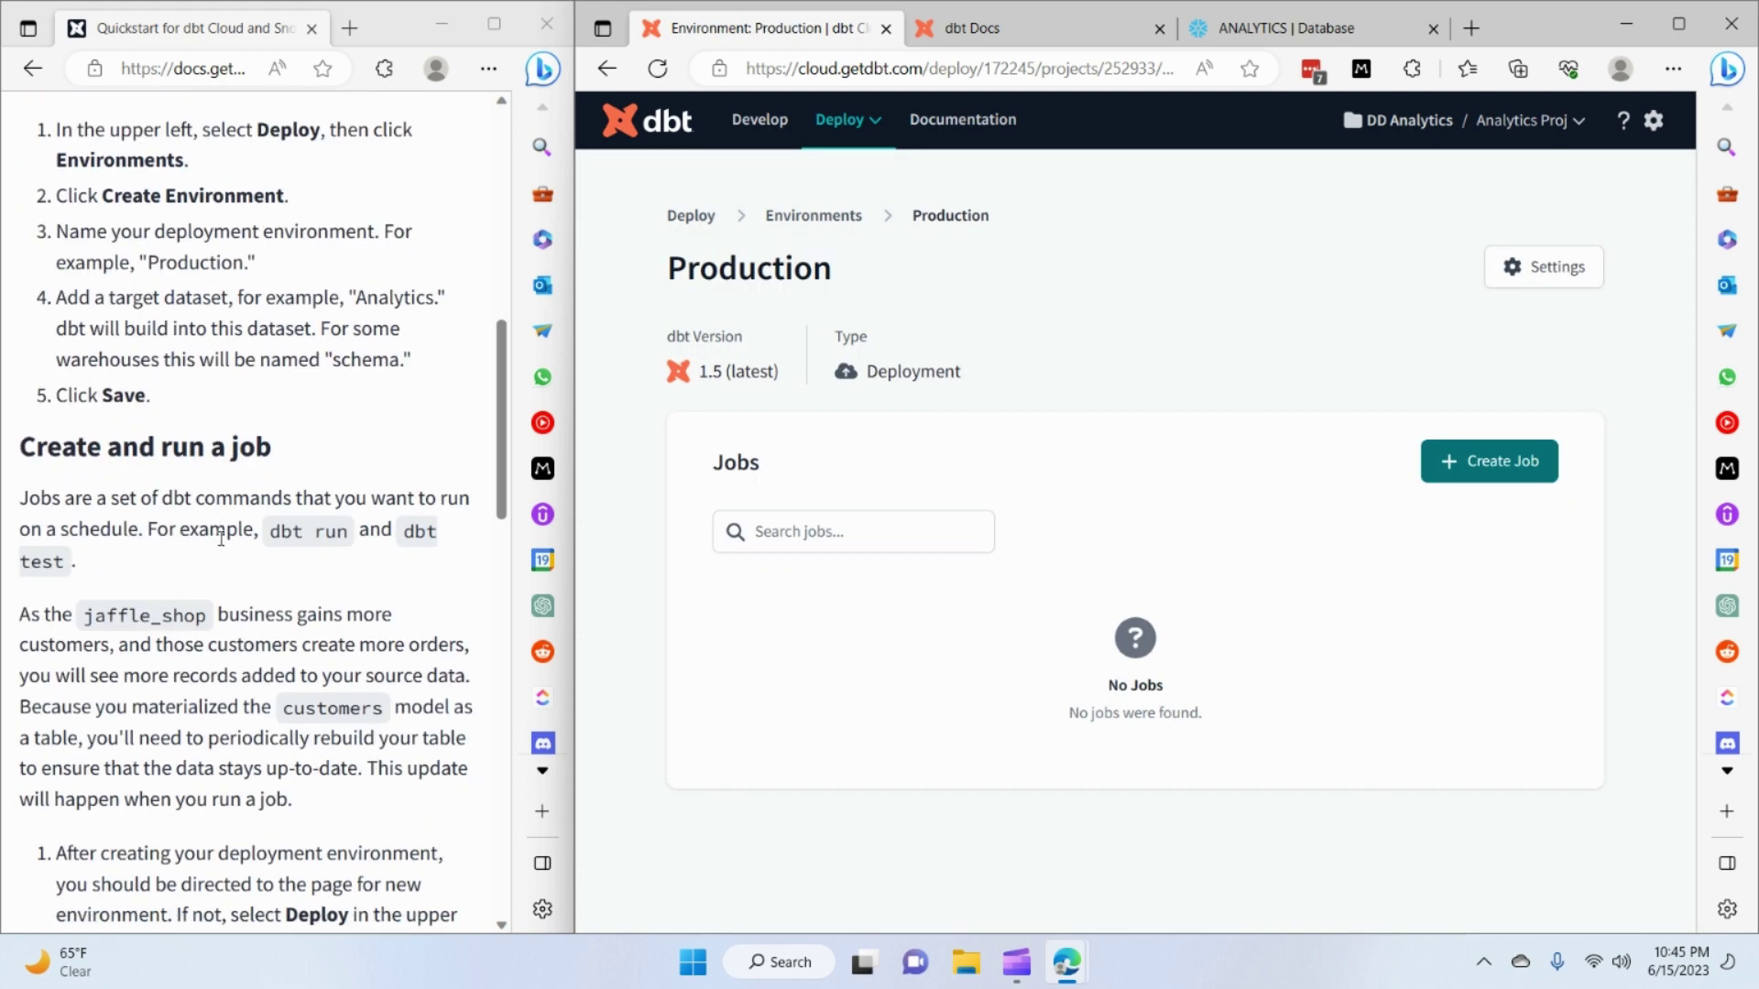
pyautogui.scroll(-1, 246, 552)
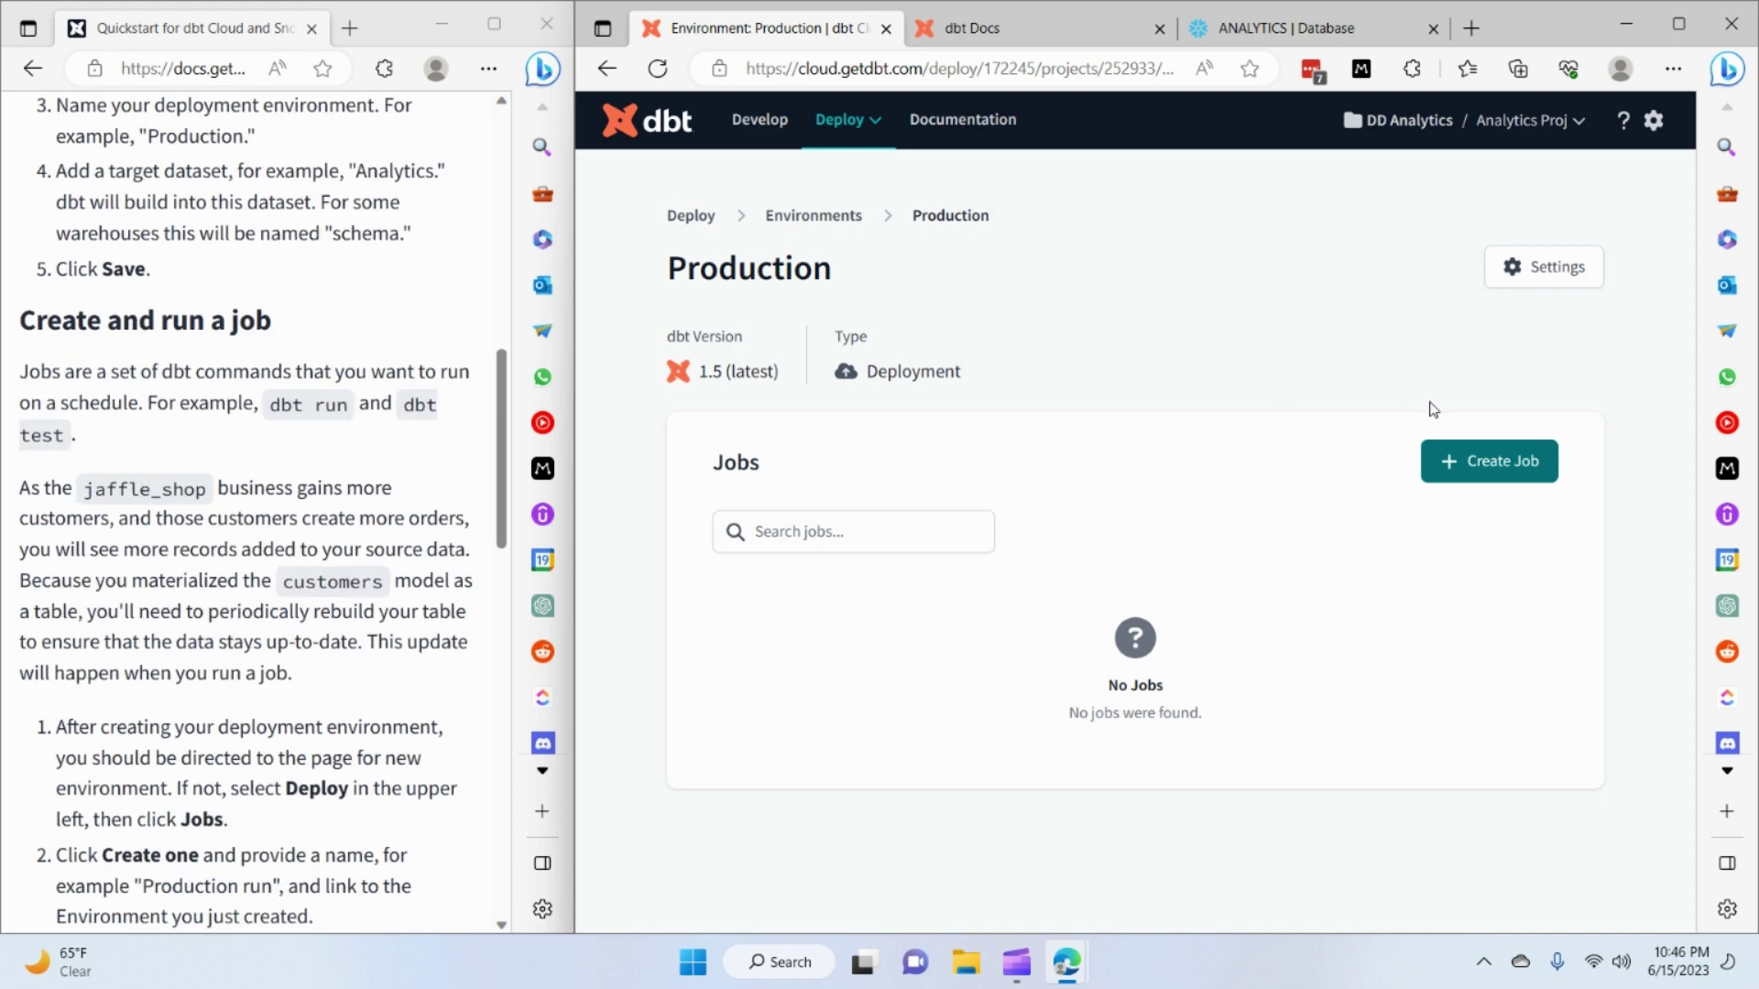
pyautogui.click(1469, 455)
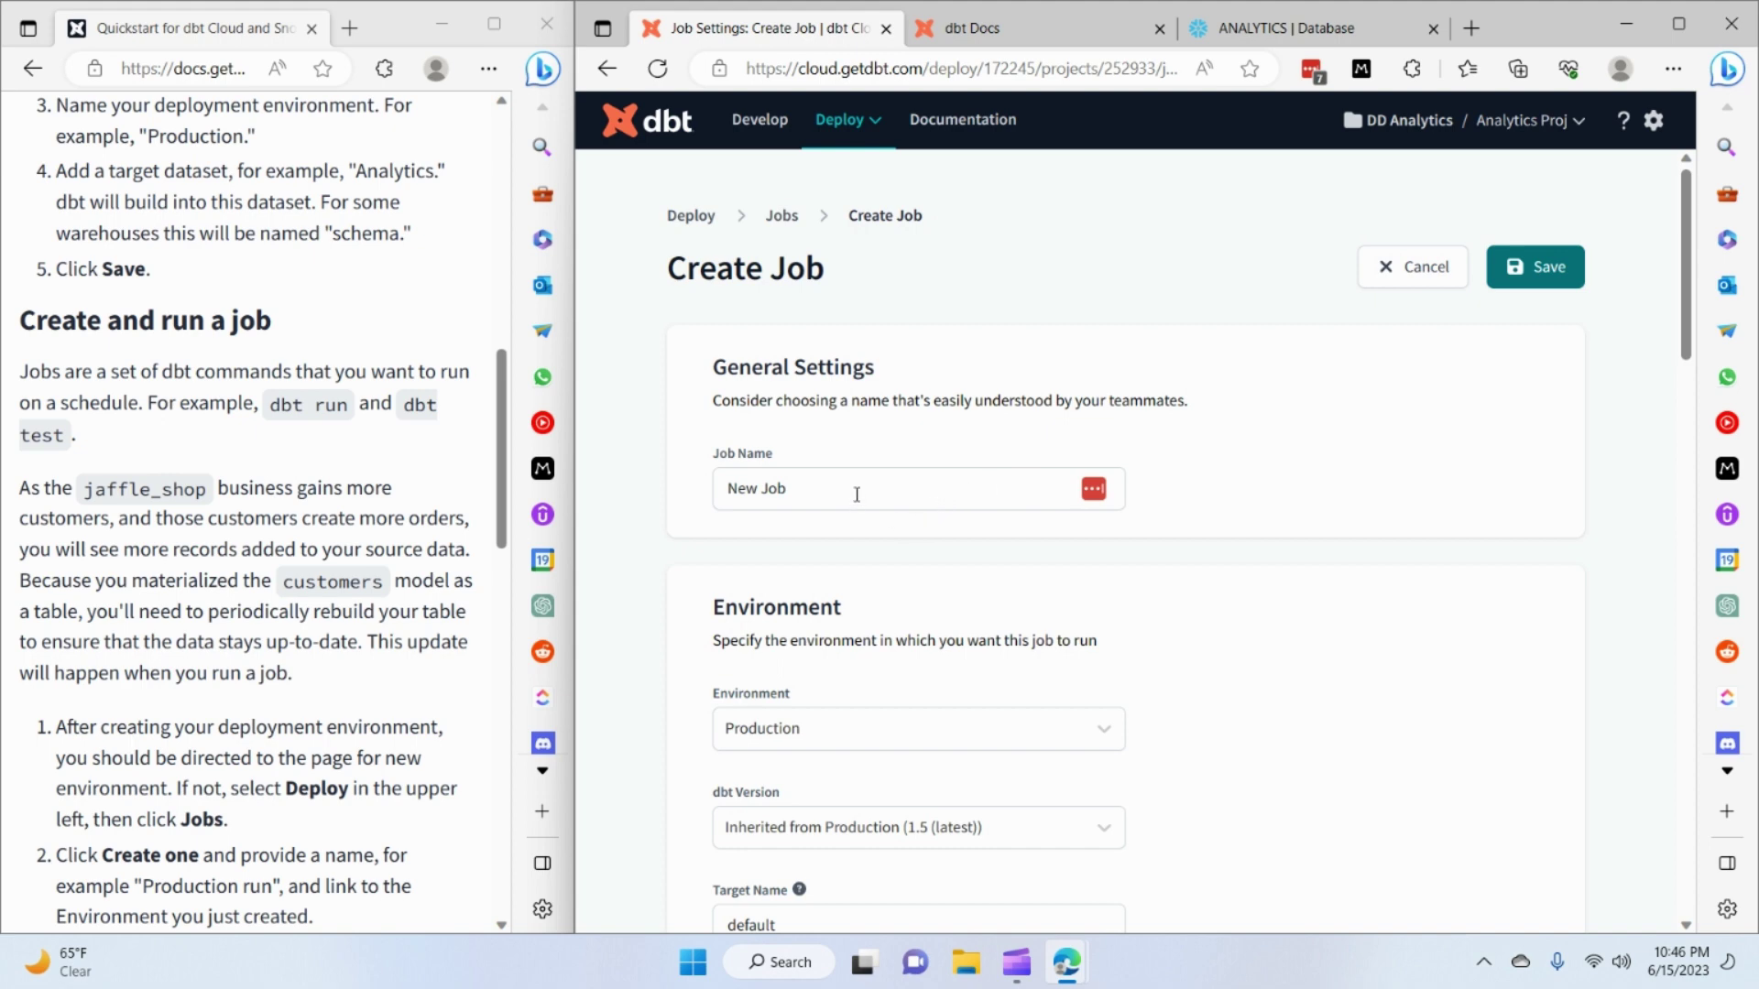
pyautogui.moveTo(855, 491); pyautogui.dragTo(717, 495)
pyautogui.write('Refresh Production')
pyautogui.scroll(-1, 715, 439)
pyautogui.doubleClick(732, 369)
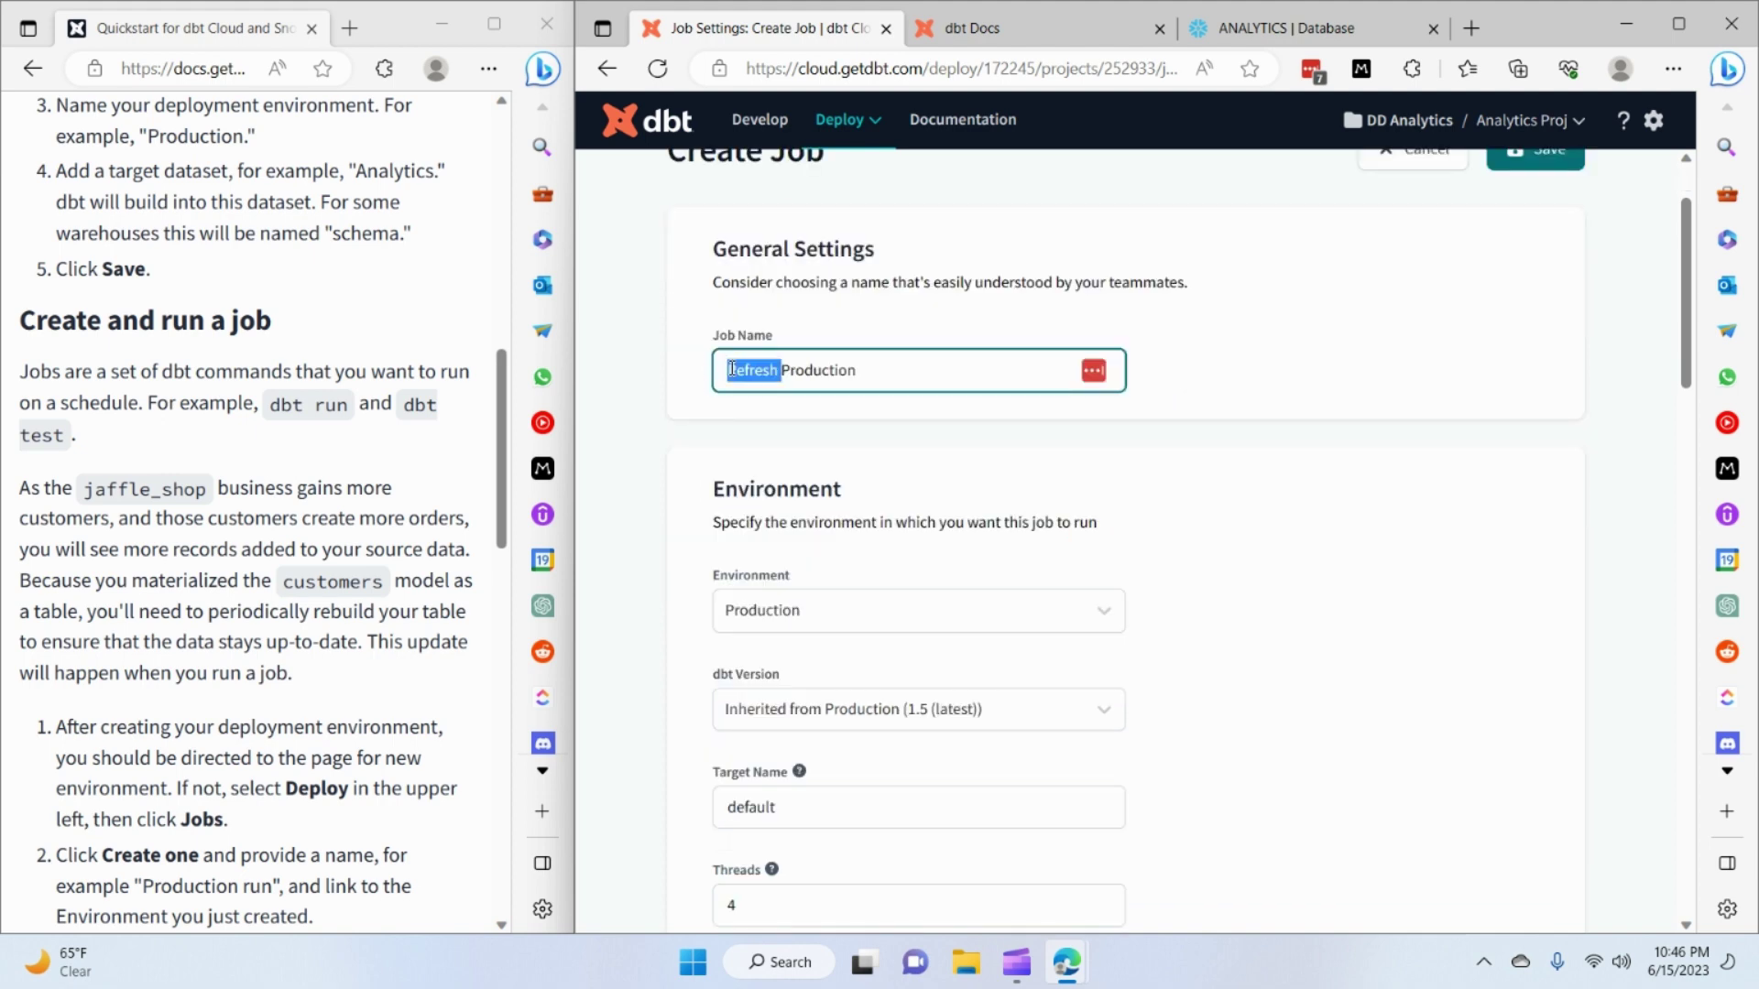
pyautogui.write('Update')
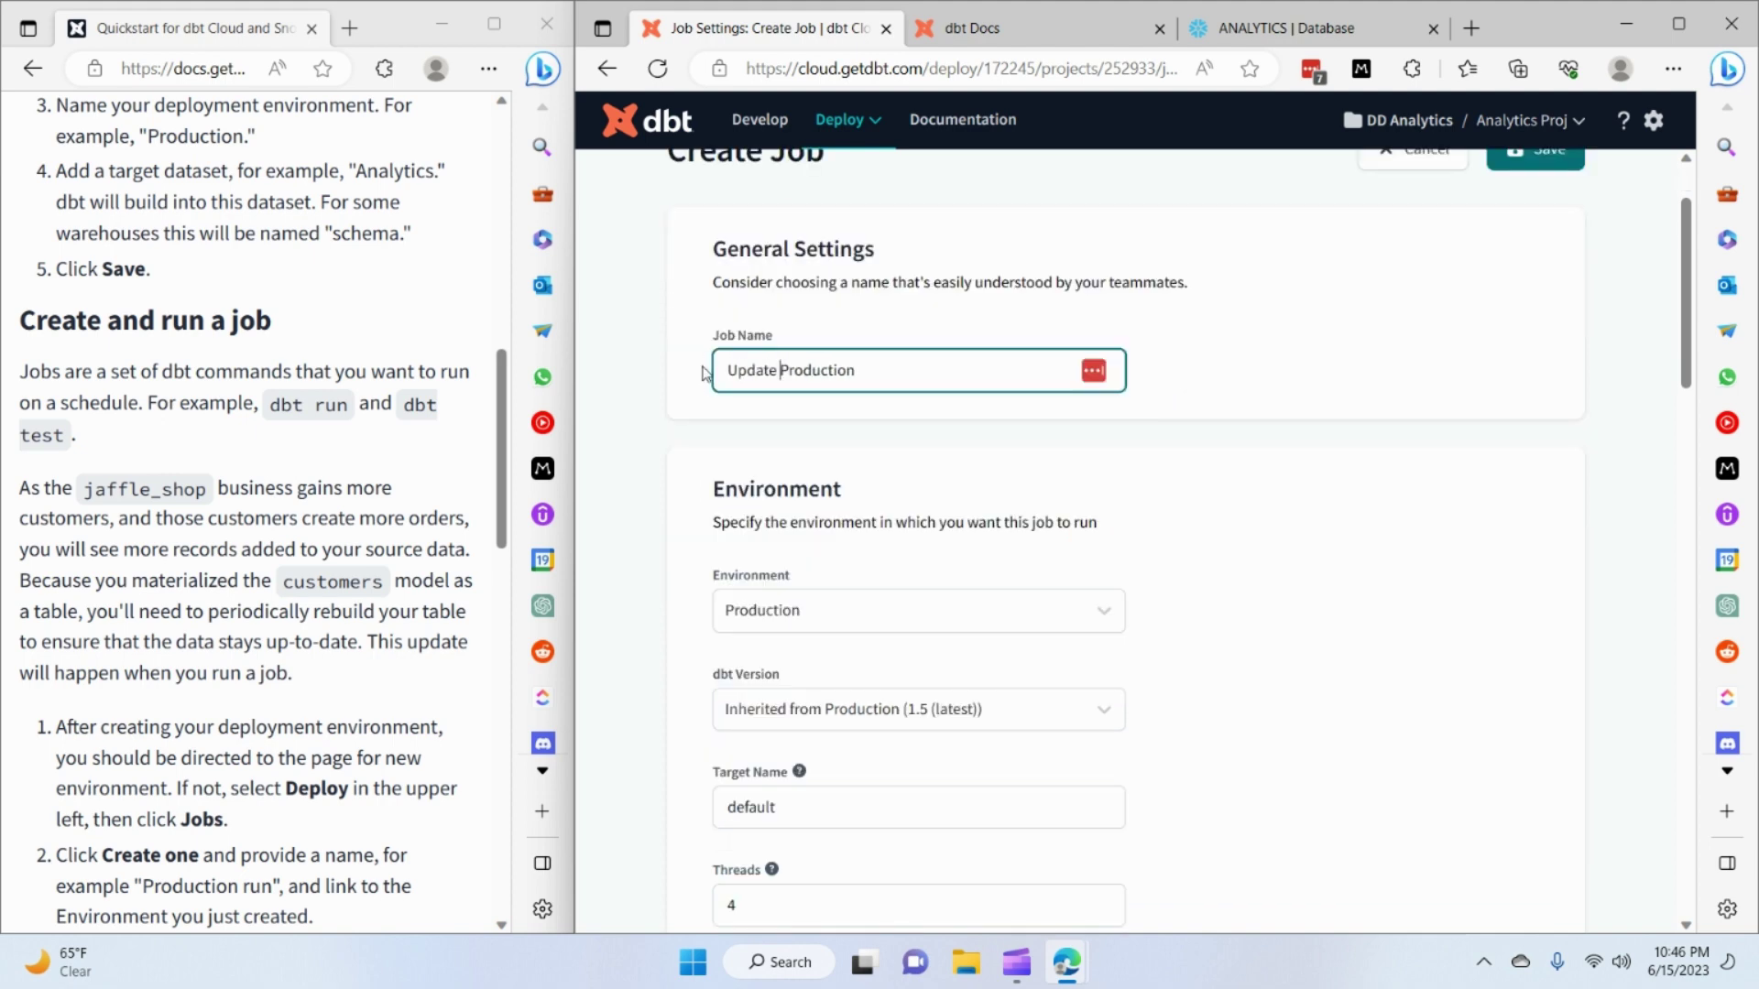
# - Check the job's environment choice and enable Generate docs on run in its execution settings
pyautogui.scroll(-1, 976, 540)
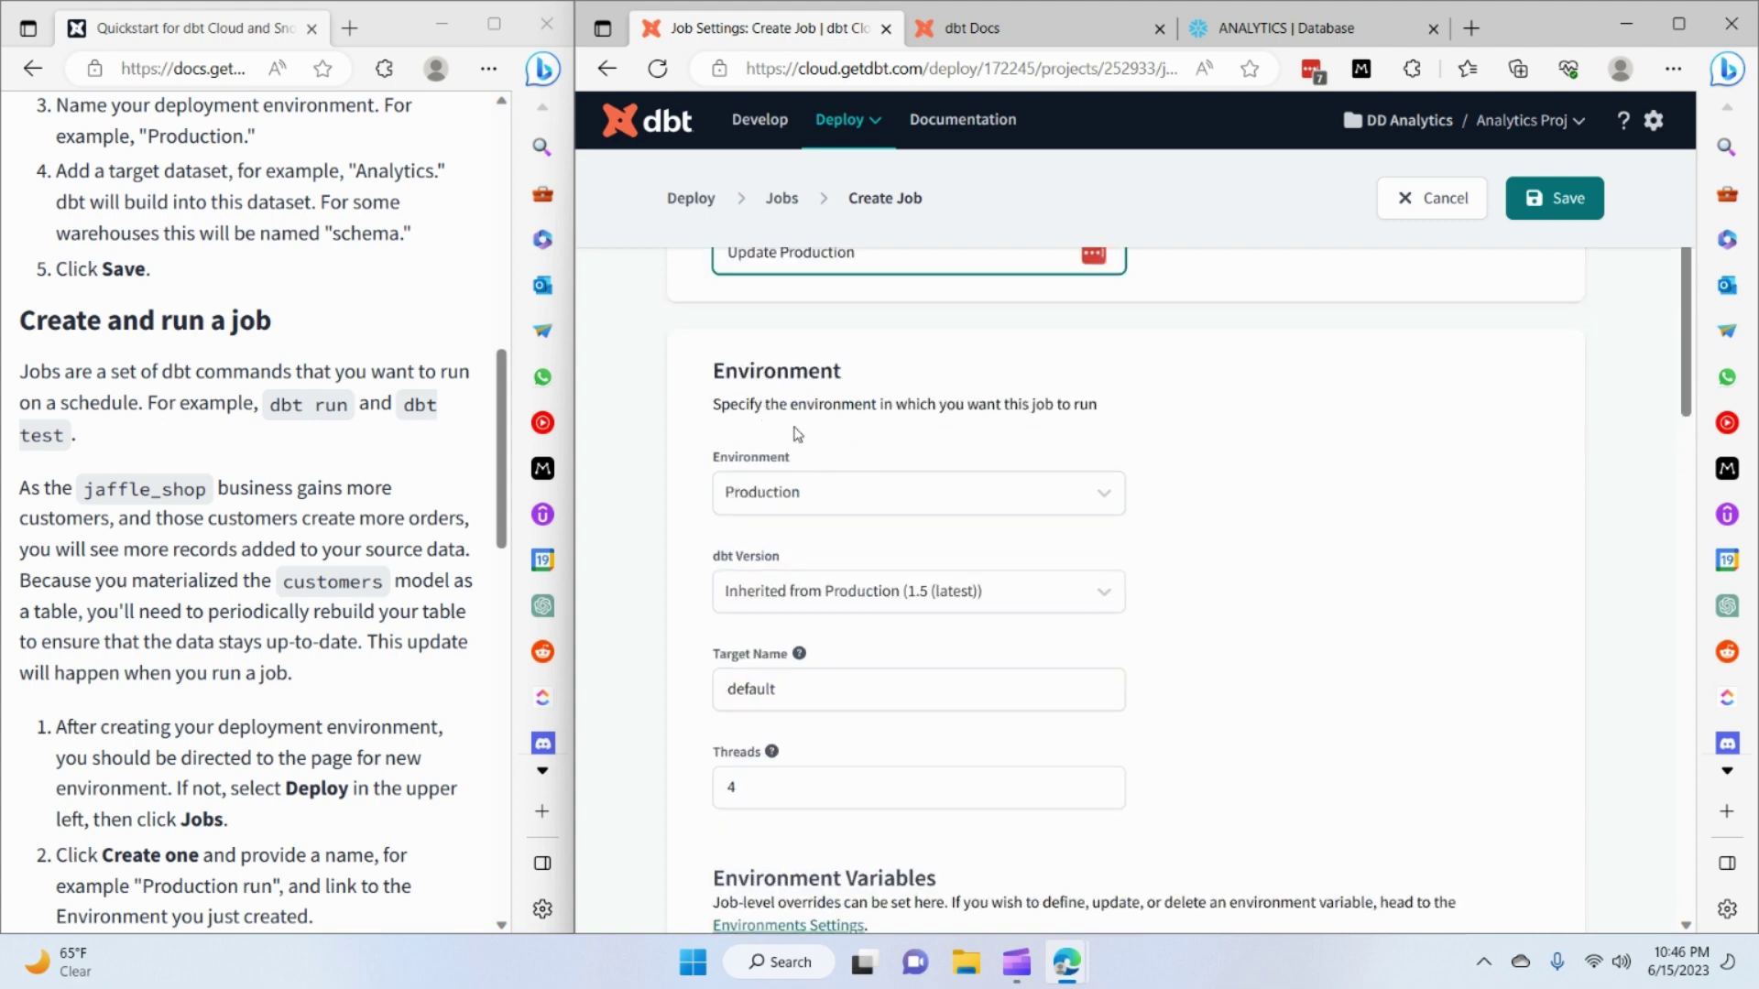
pyautogui.click(762, 507)
pyautogui.click(1146, 479)
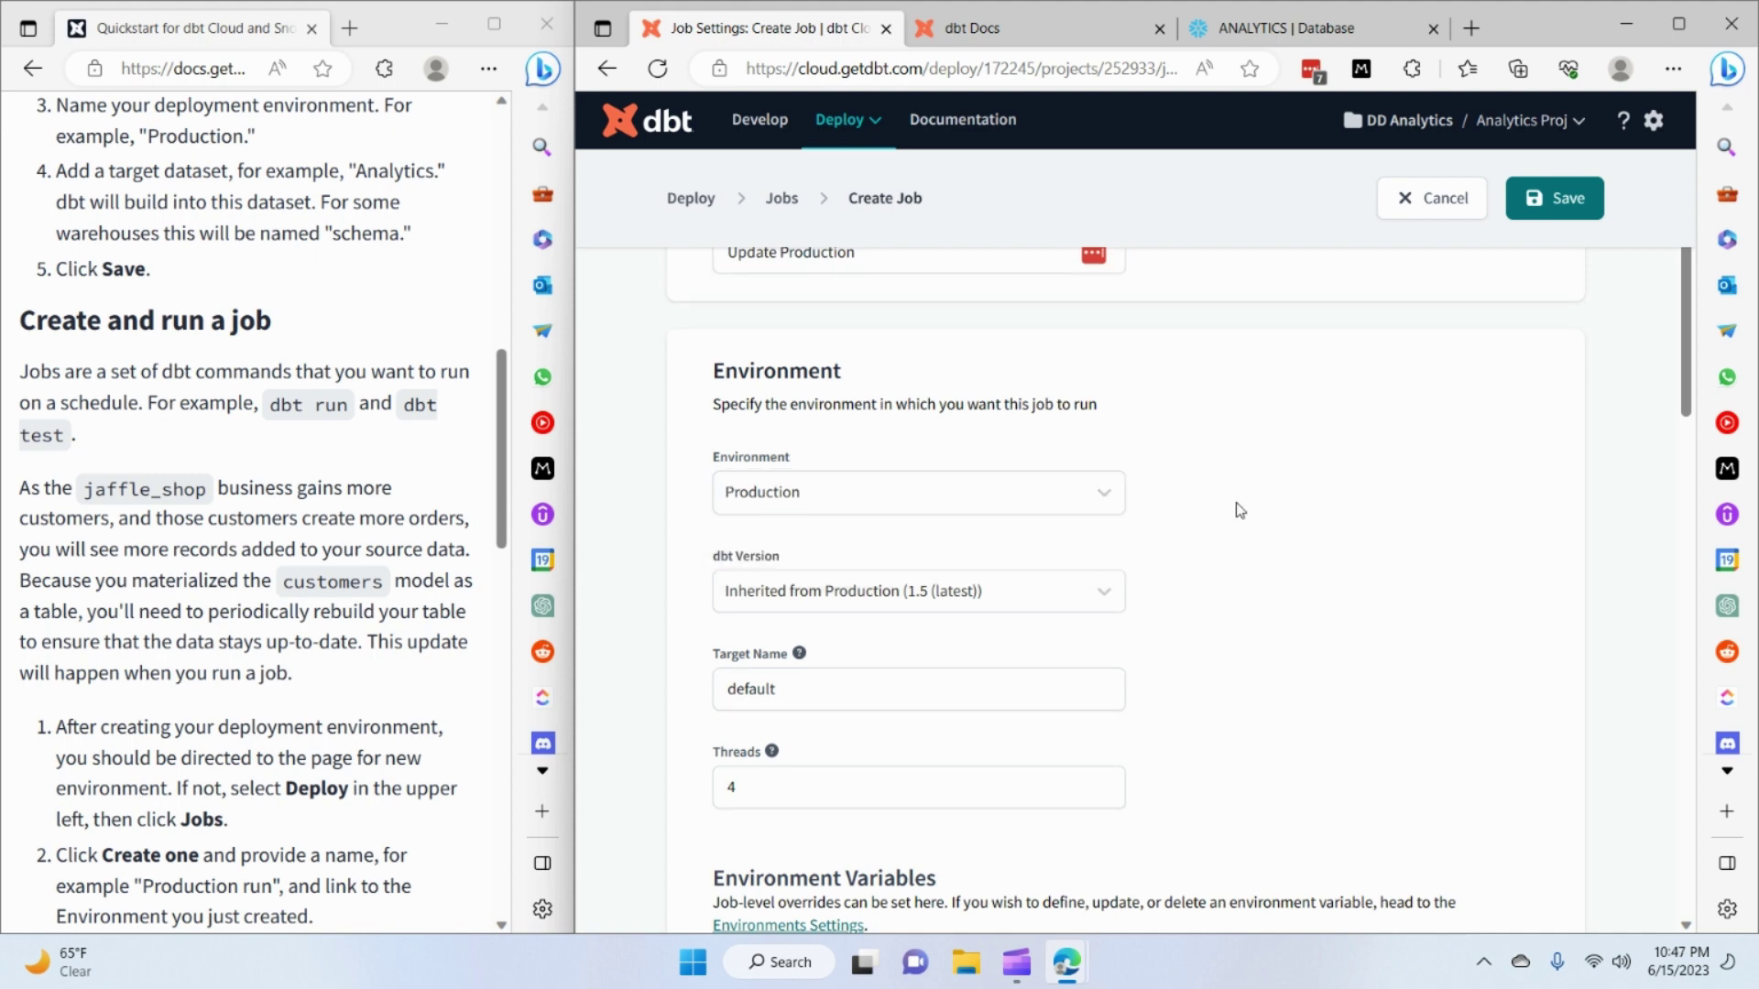
pyautogui.scroll(-3, 1227, 504)
pyautogui.scroll(-2, 1226, 507)
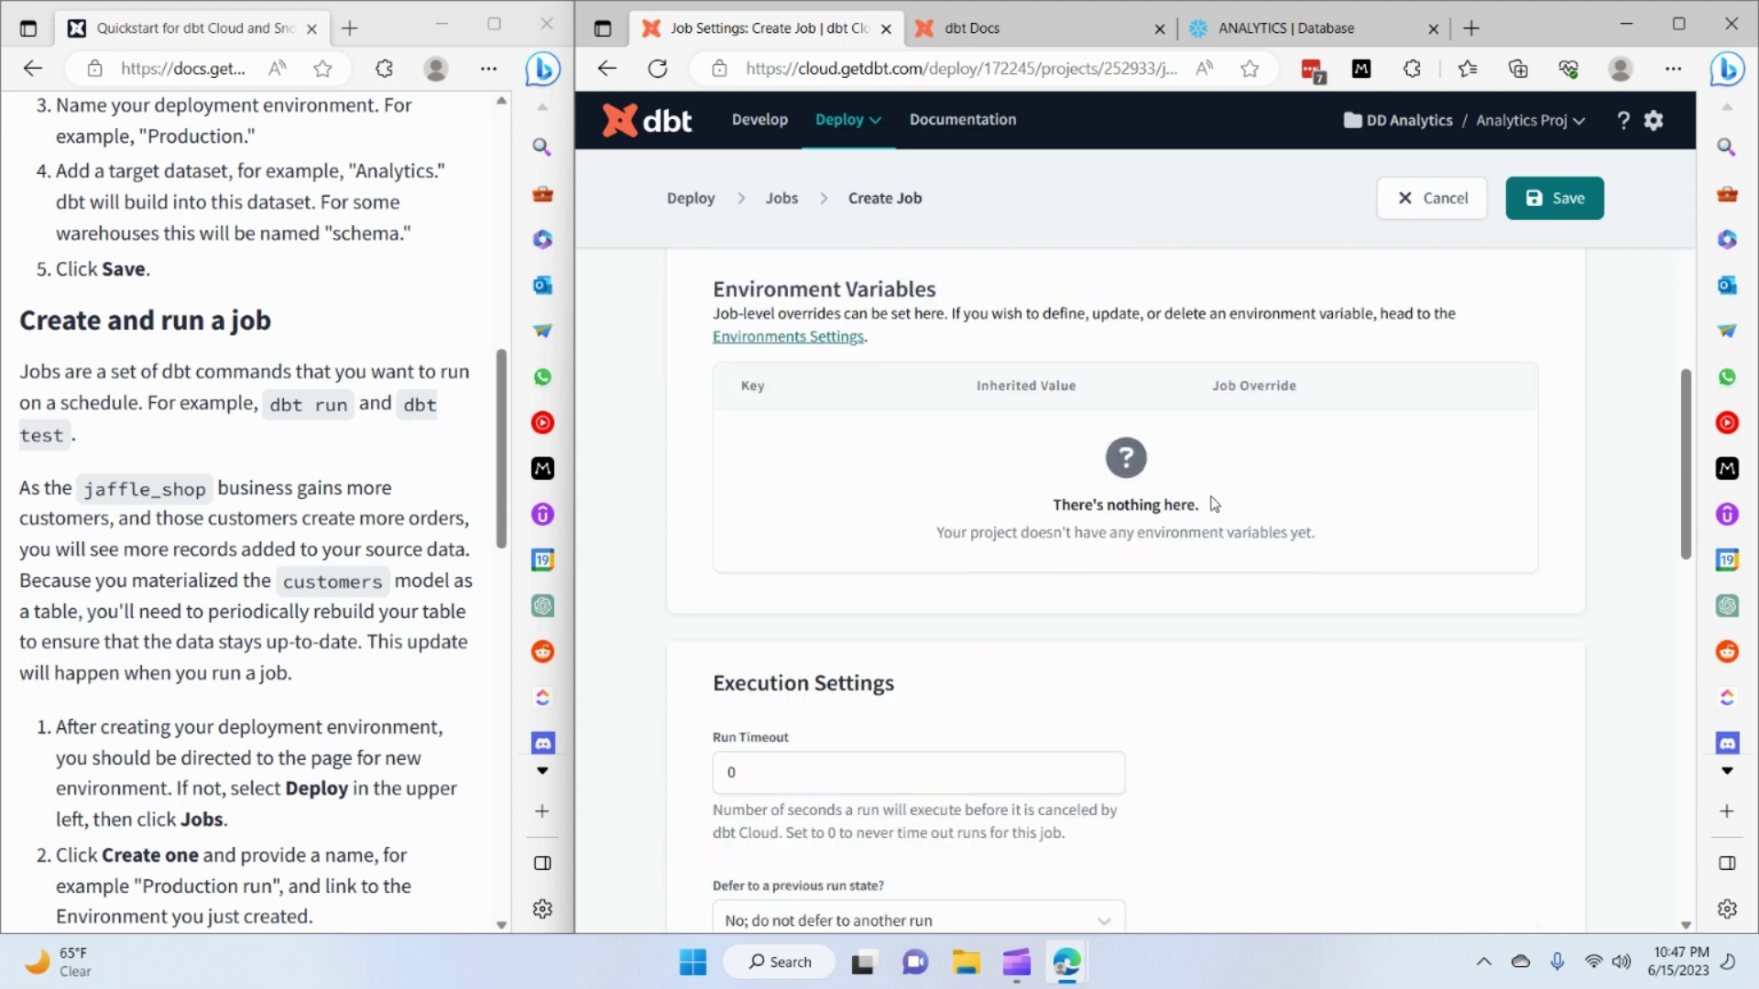
pyautogui.scroll(-1, 543, 513)
pyautogui.scroll(-3, 785, 561)
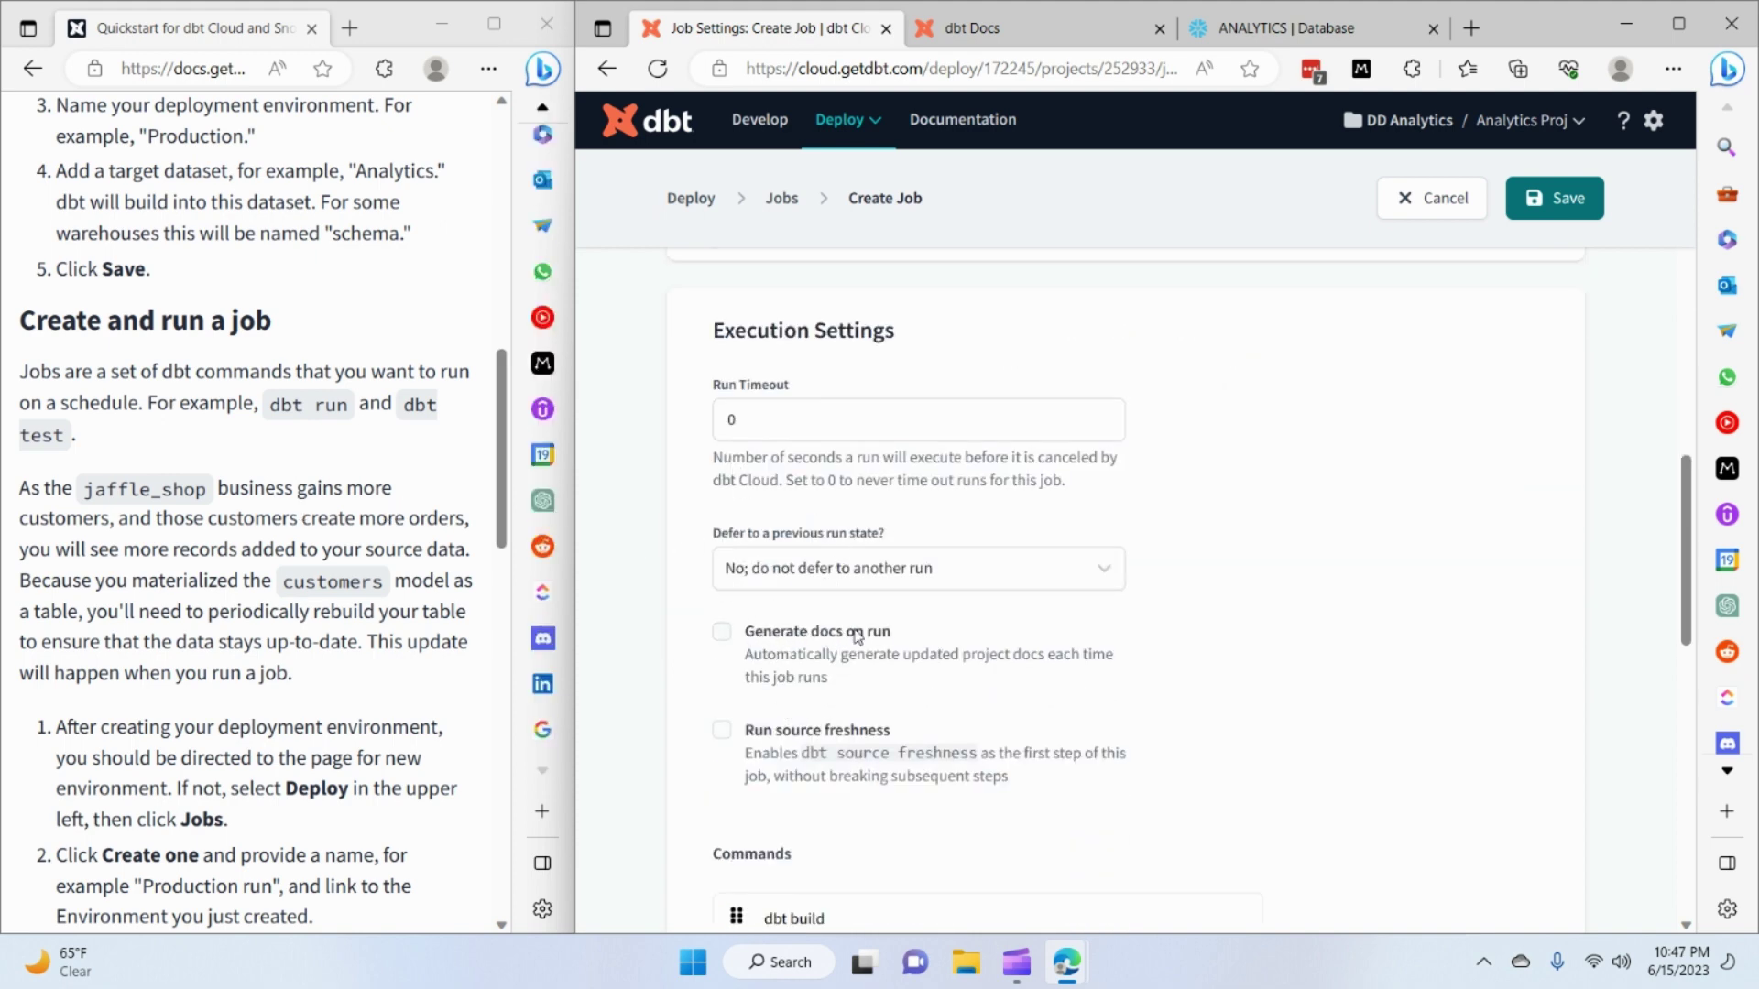
pyautogui.click(780, 640)
pyautogui.scroll(-2, 995, 646)
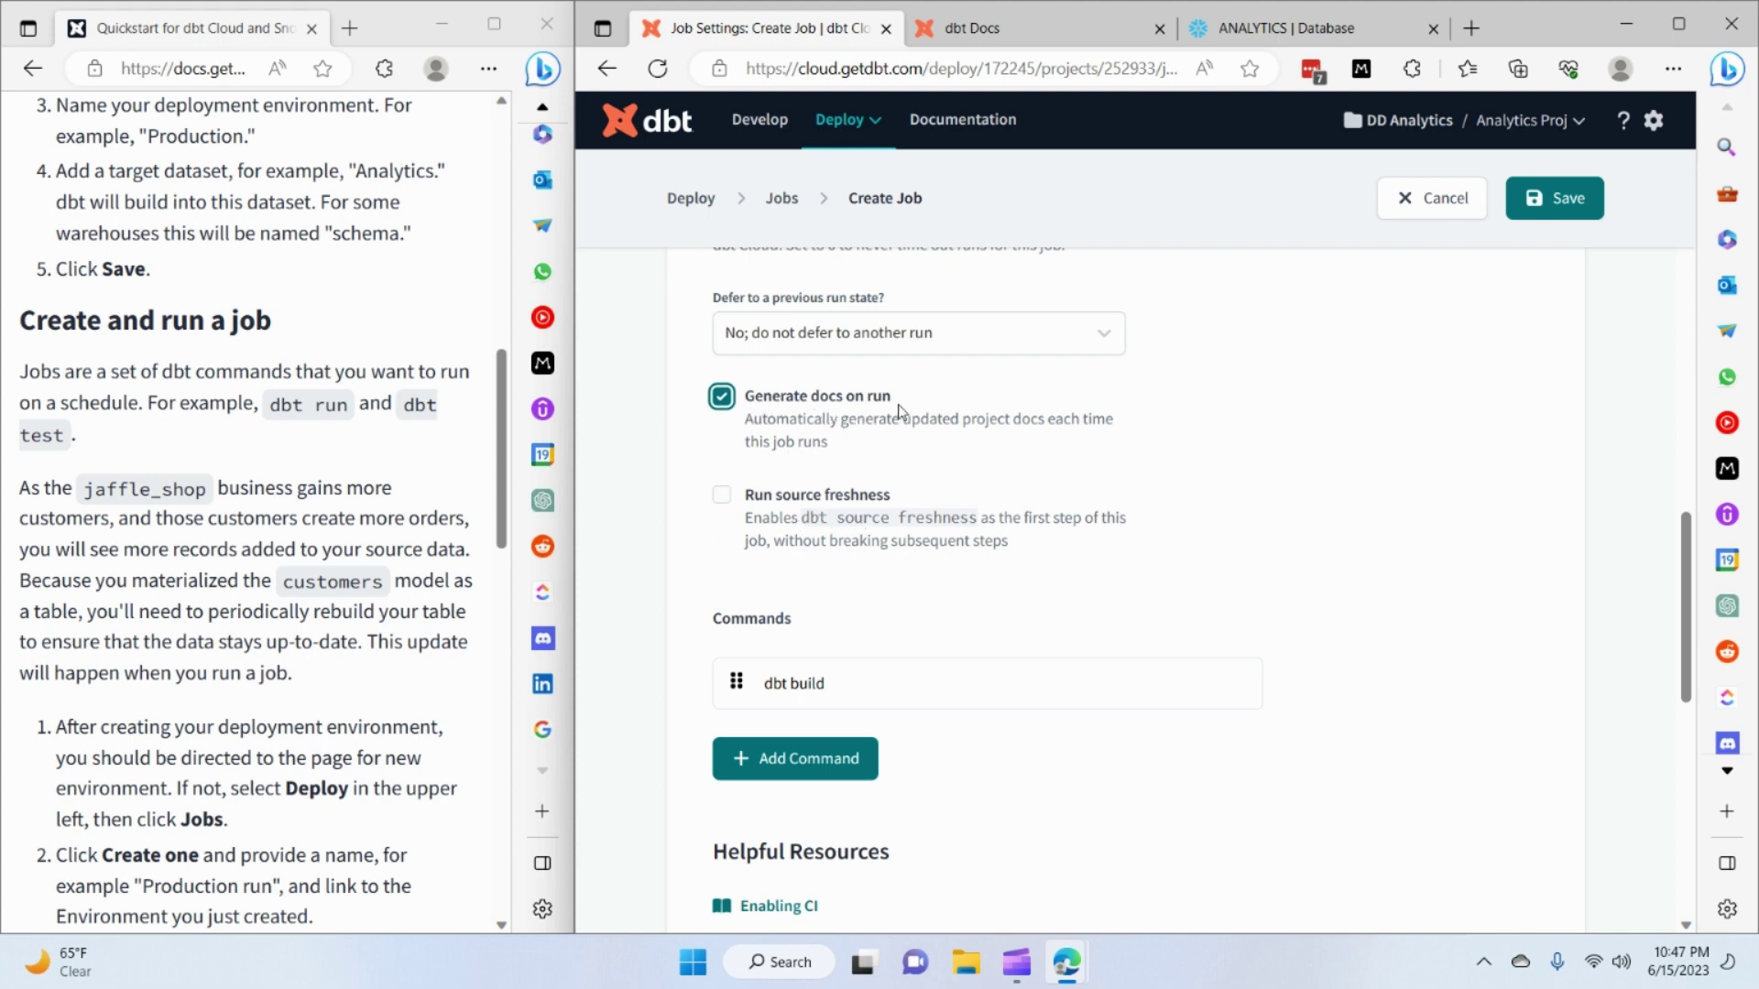
# - Replace the job's dbt build command with dbt run and add a second command, dbt test
pyautogui.scroll(-5, 183, 581)
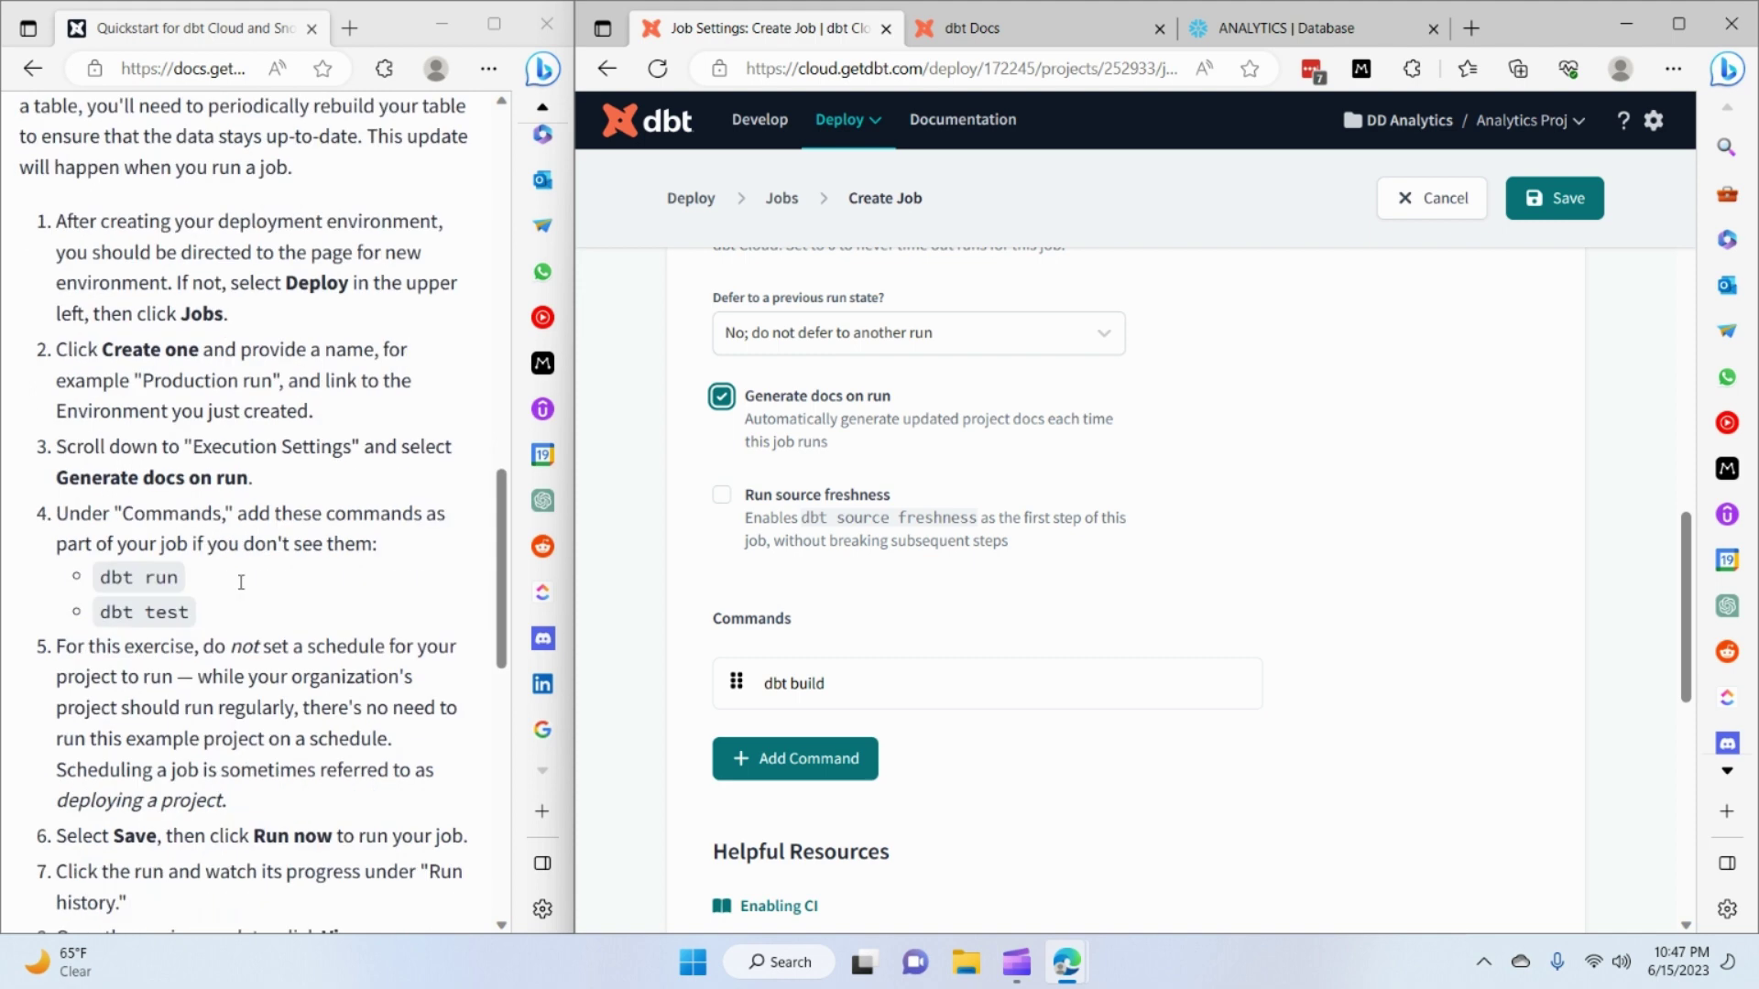
pyautogui.scroll(-1, 815, 605)
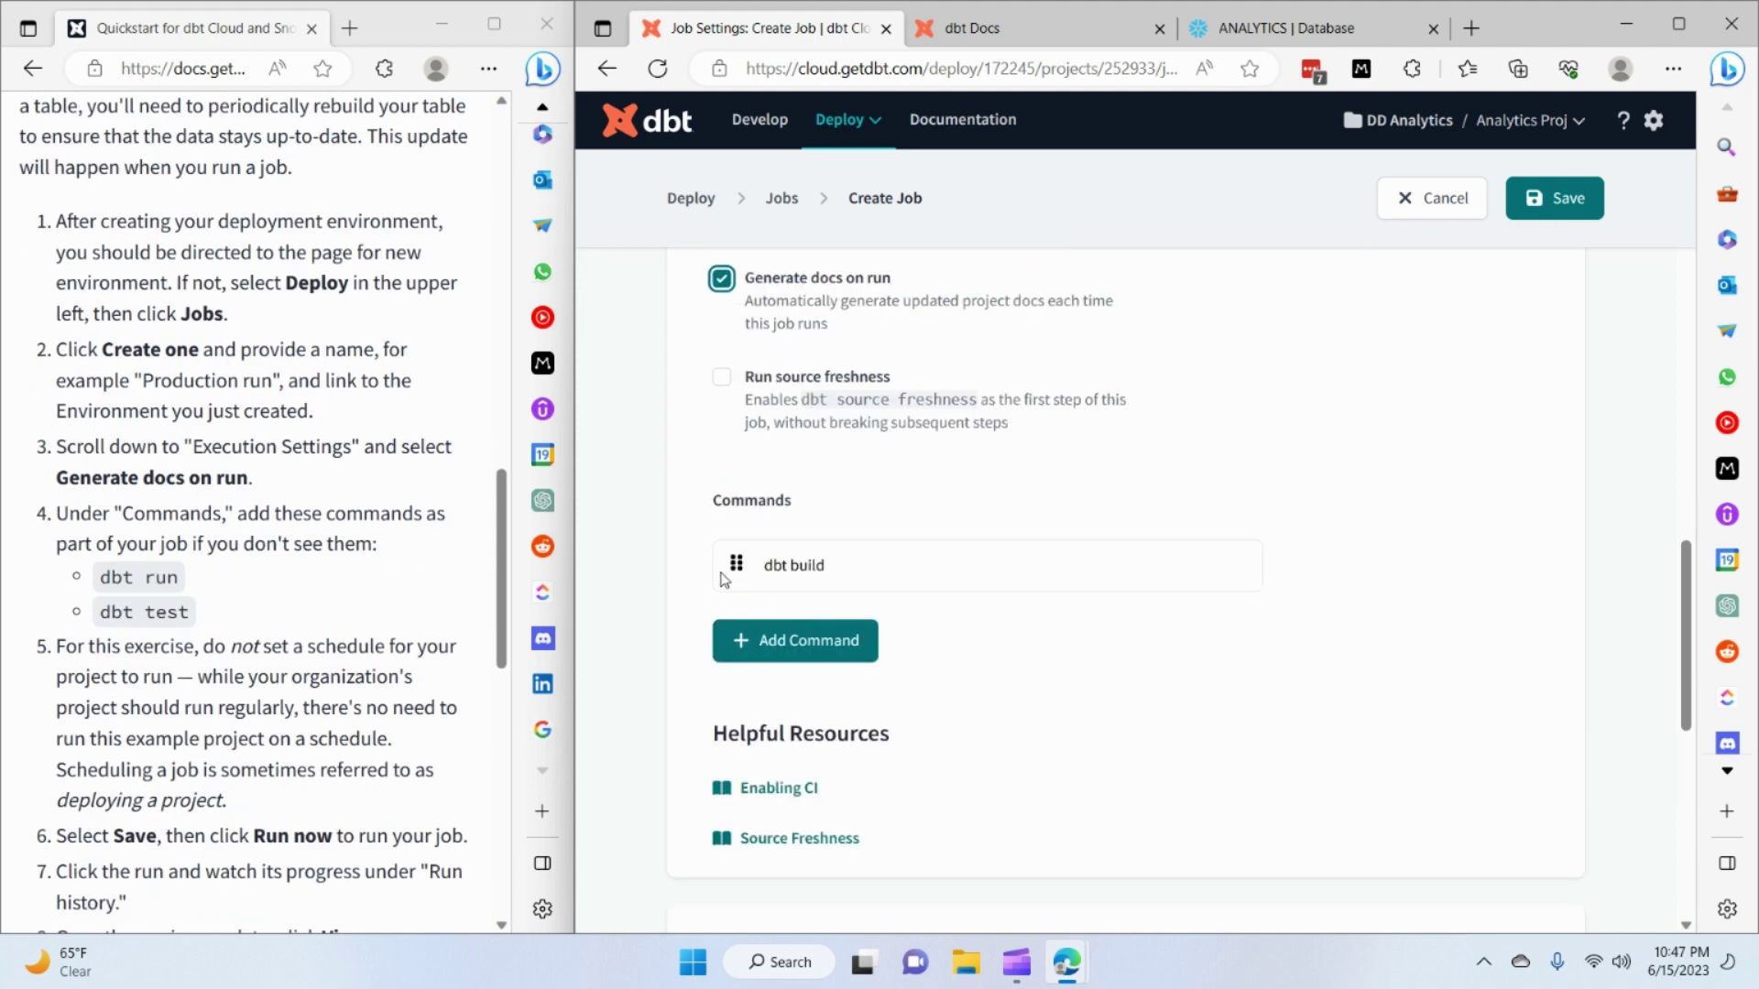
pyautogui.click(865, 571)
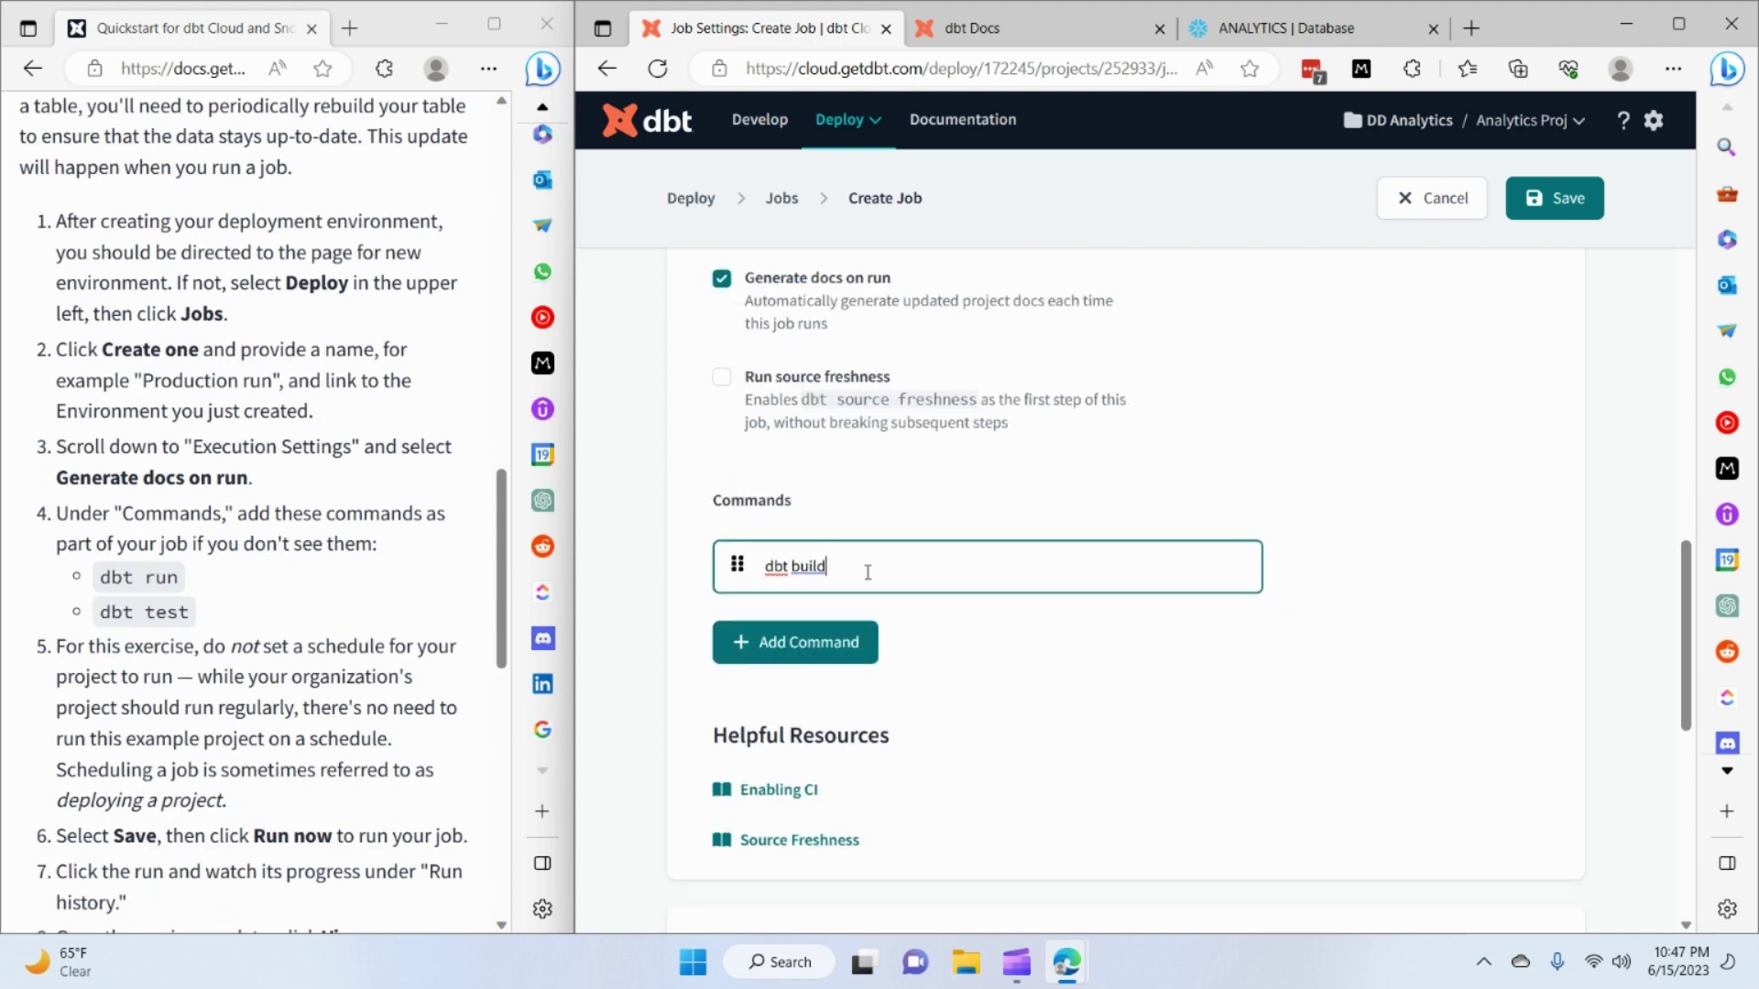
pyautogui.doubleClick(796, 566)
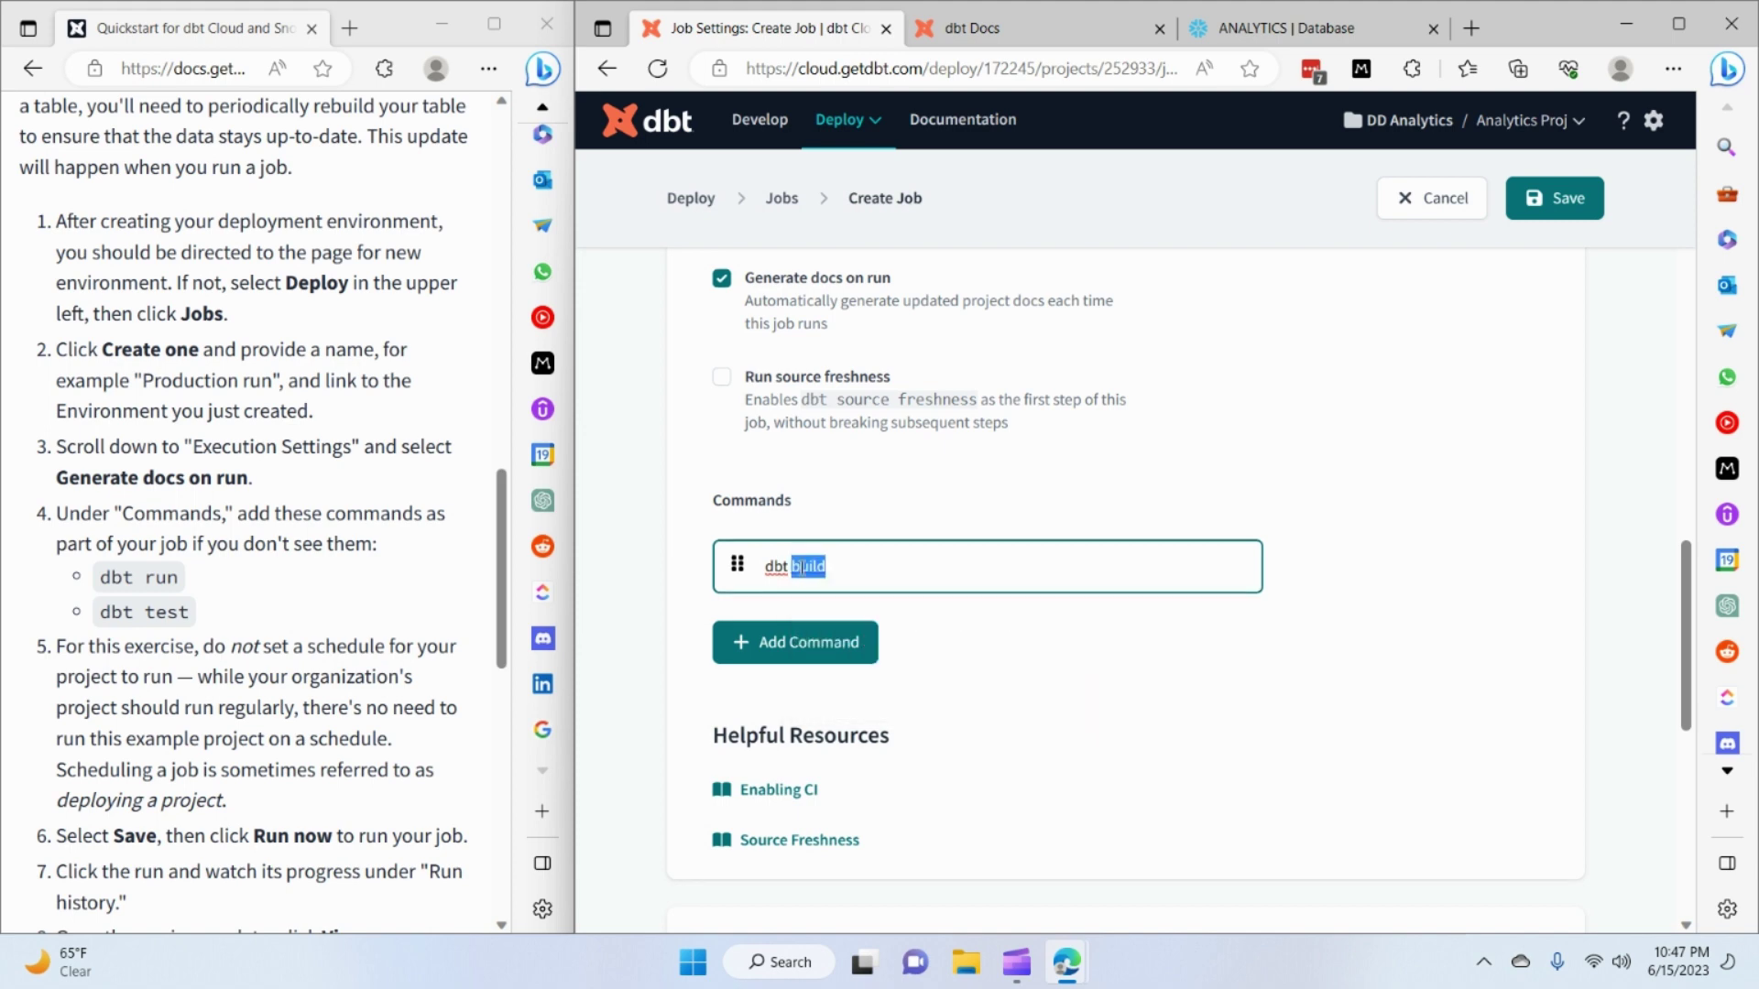
pyautogui.write('run')
pyautogui.click(786, 641)
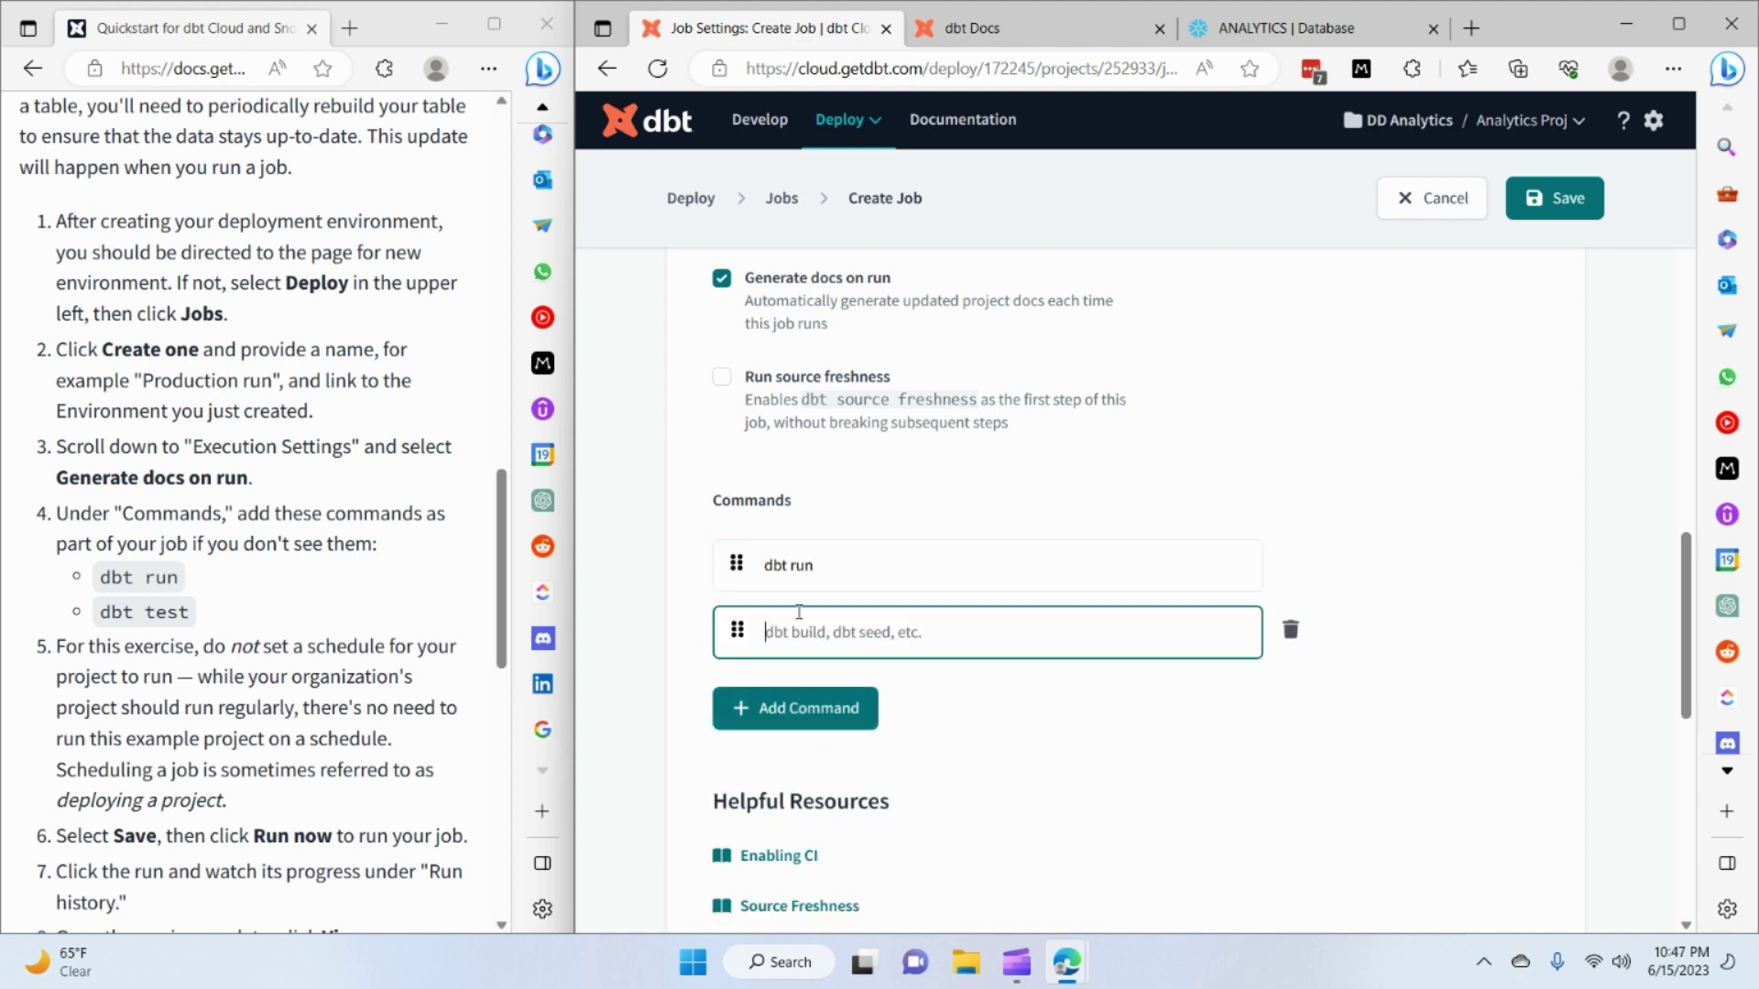
pyautogui.write('dbt test')
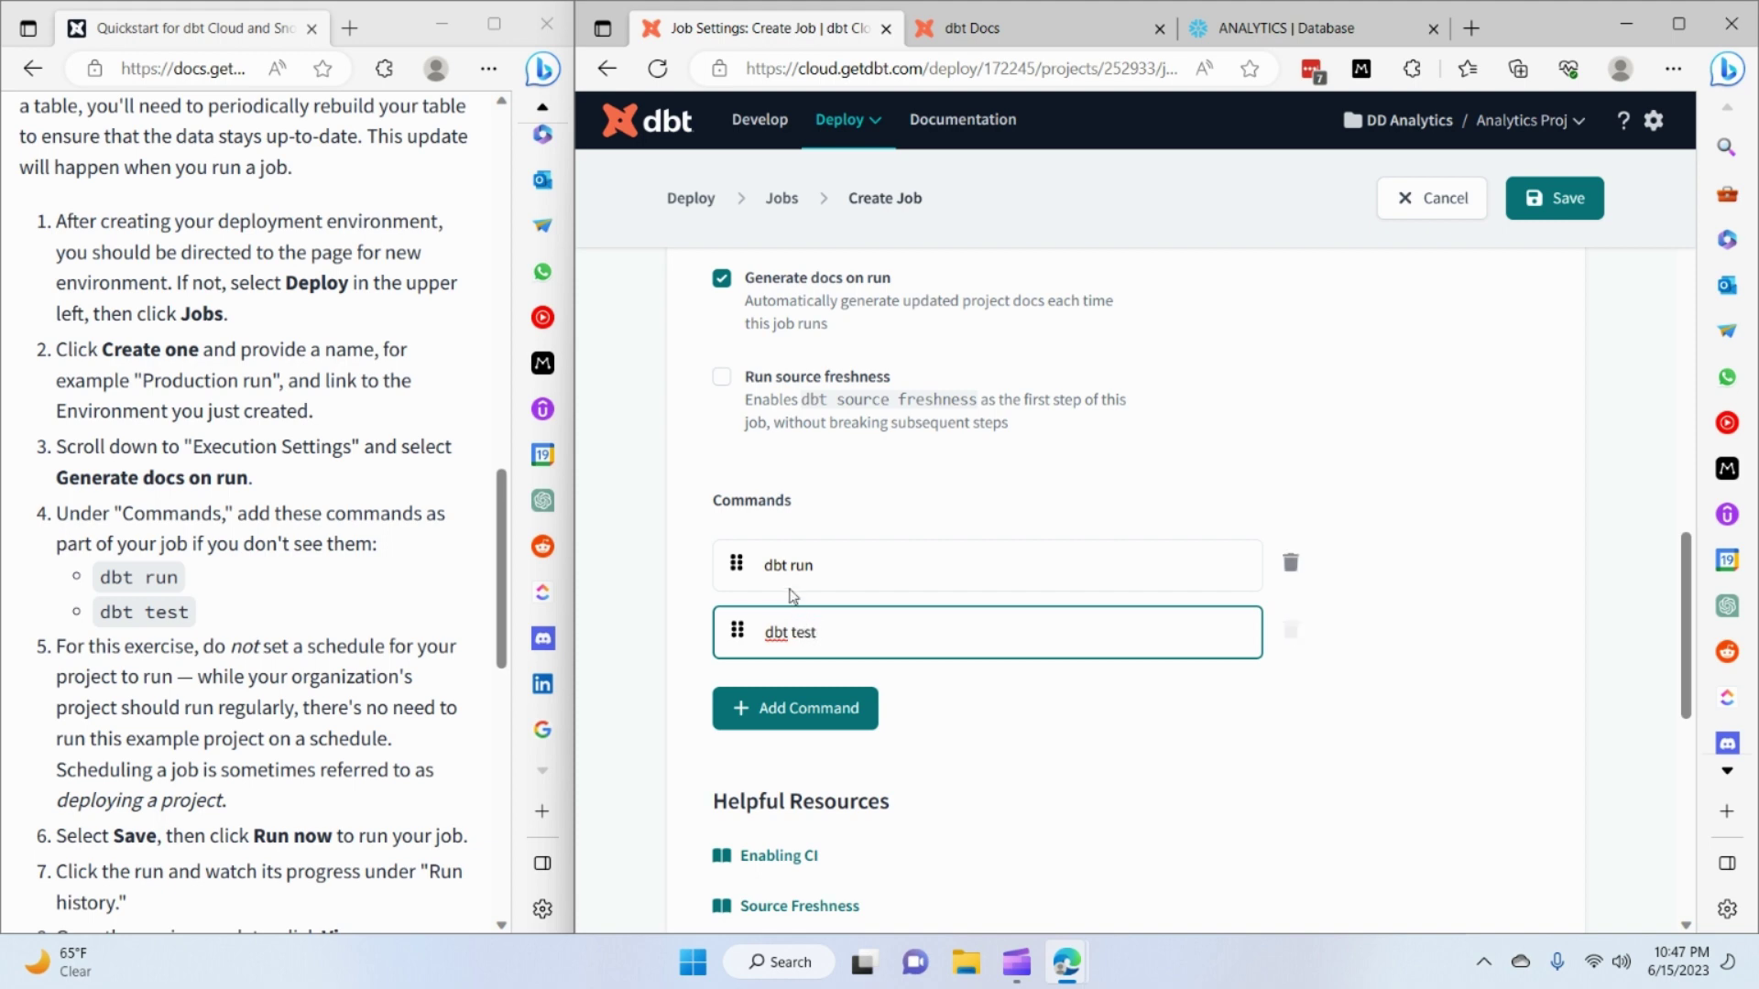
# - Preview the job's day and timing options by enabling Run on schedule, and switch the schedule off again
pyautogui.scroll(-6, 916, 646)
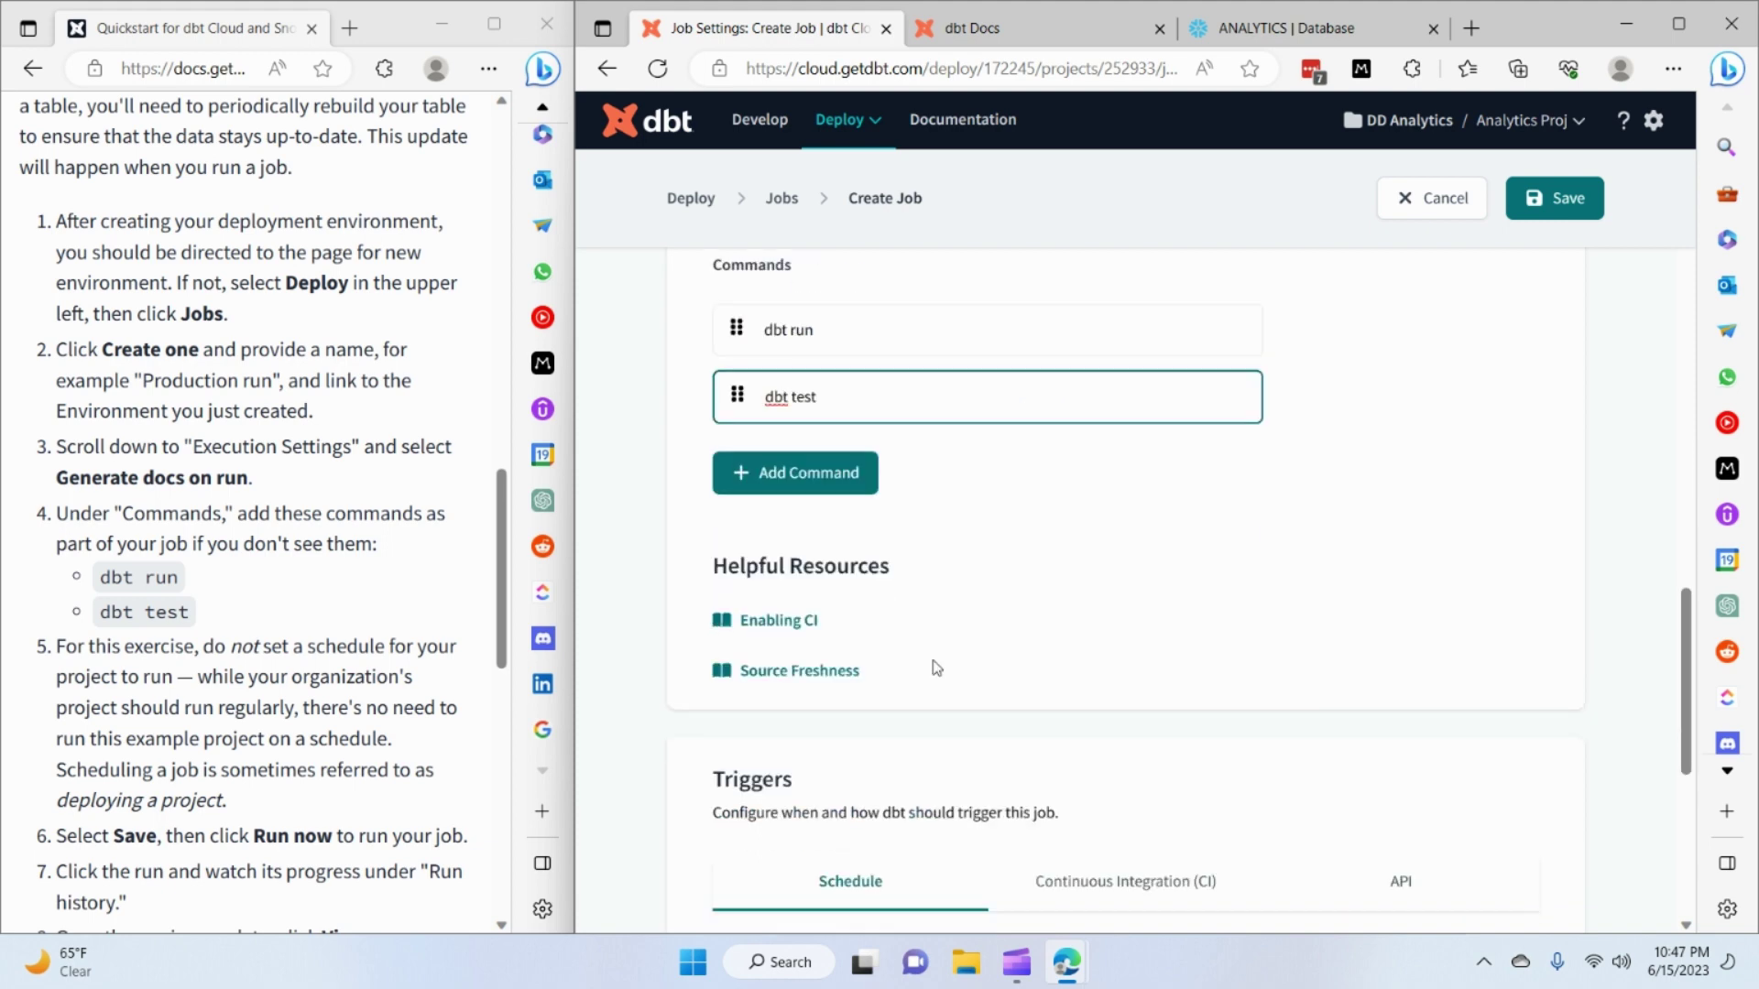
pyautogui.scroll(-2, 441, 681)
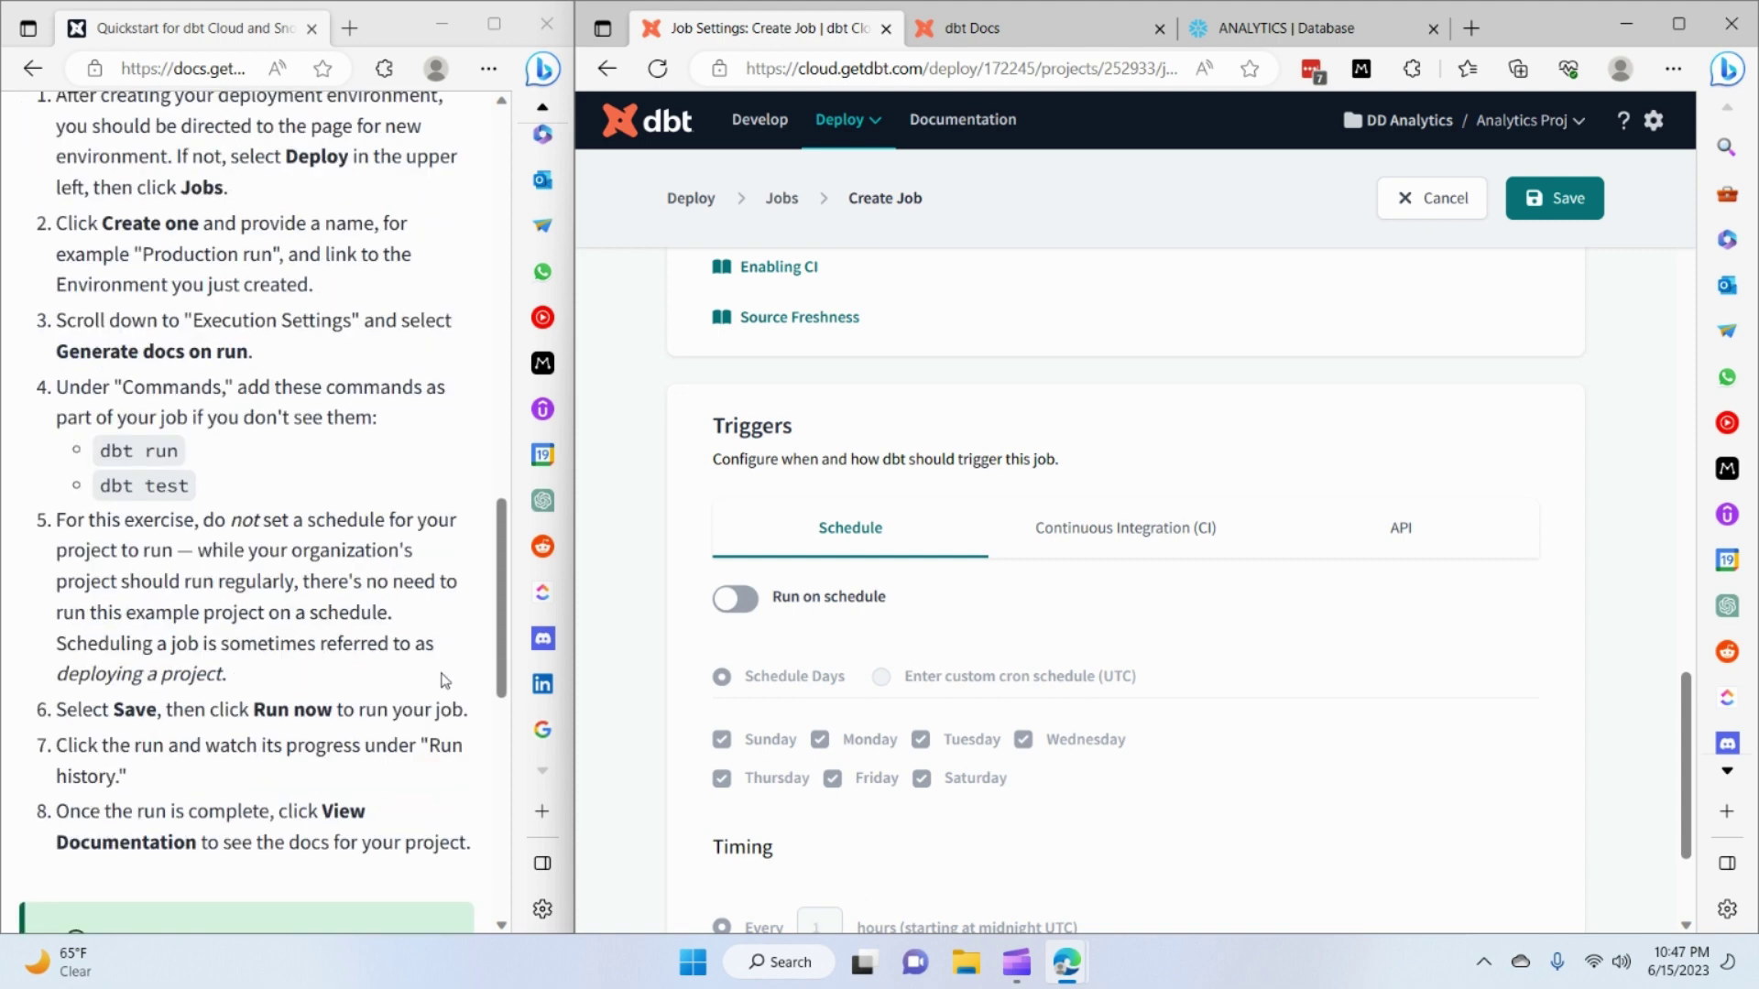
pyautogui.scroll(-1, 830, 600)
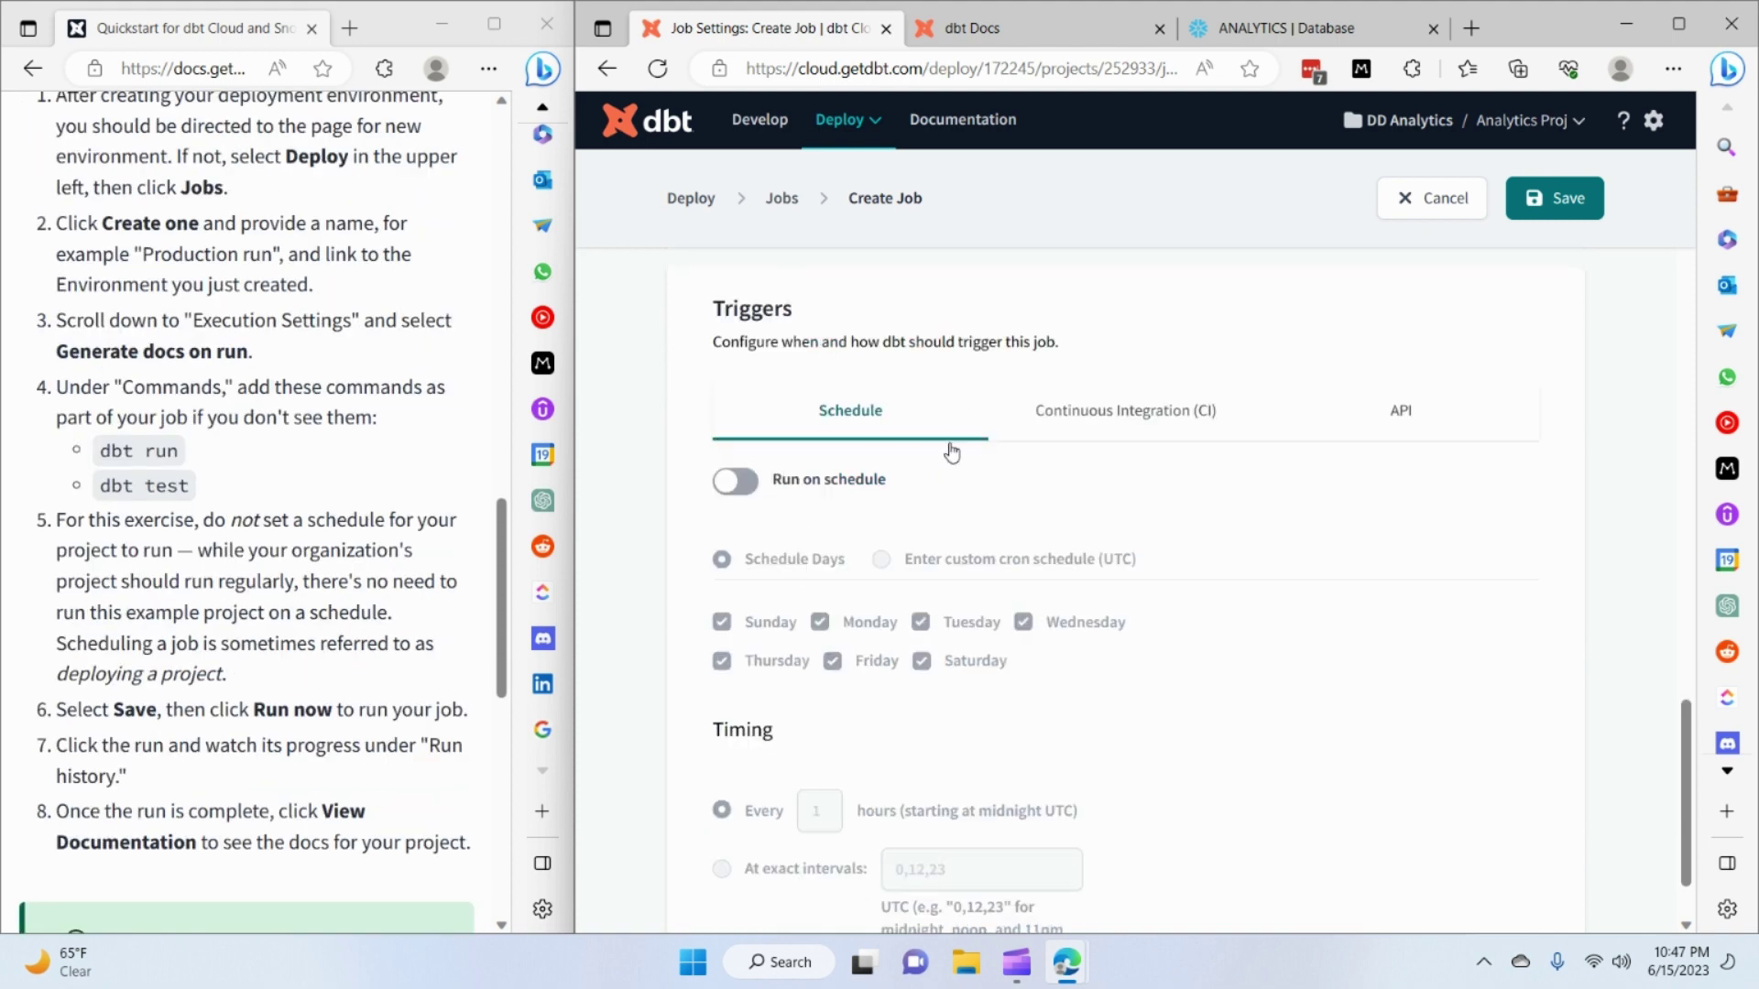
pyautogui.scroll(1, 951, 451)
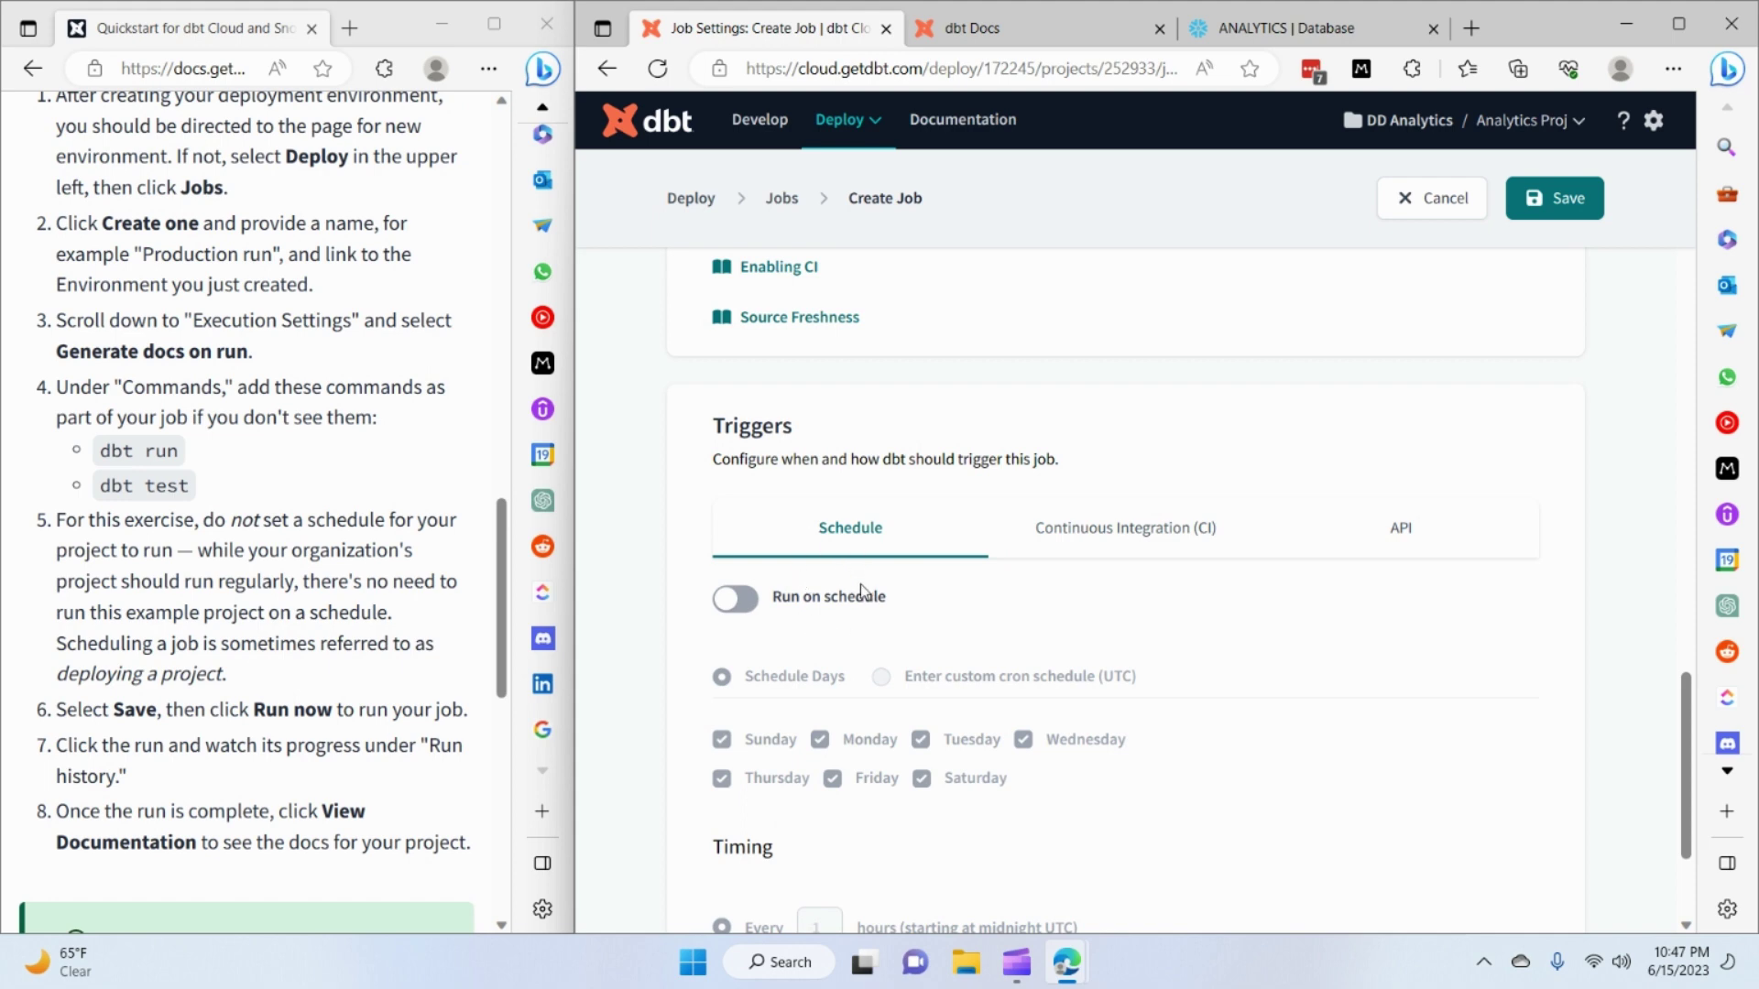
pyautogui.click(749, 606)
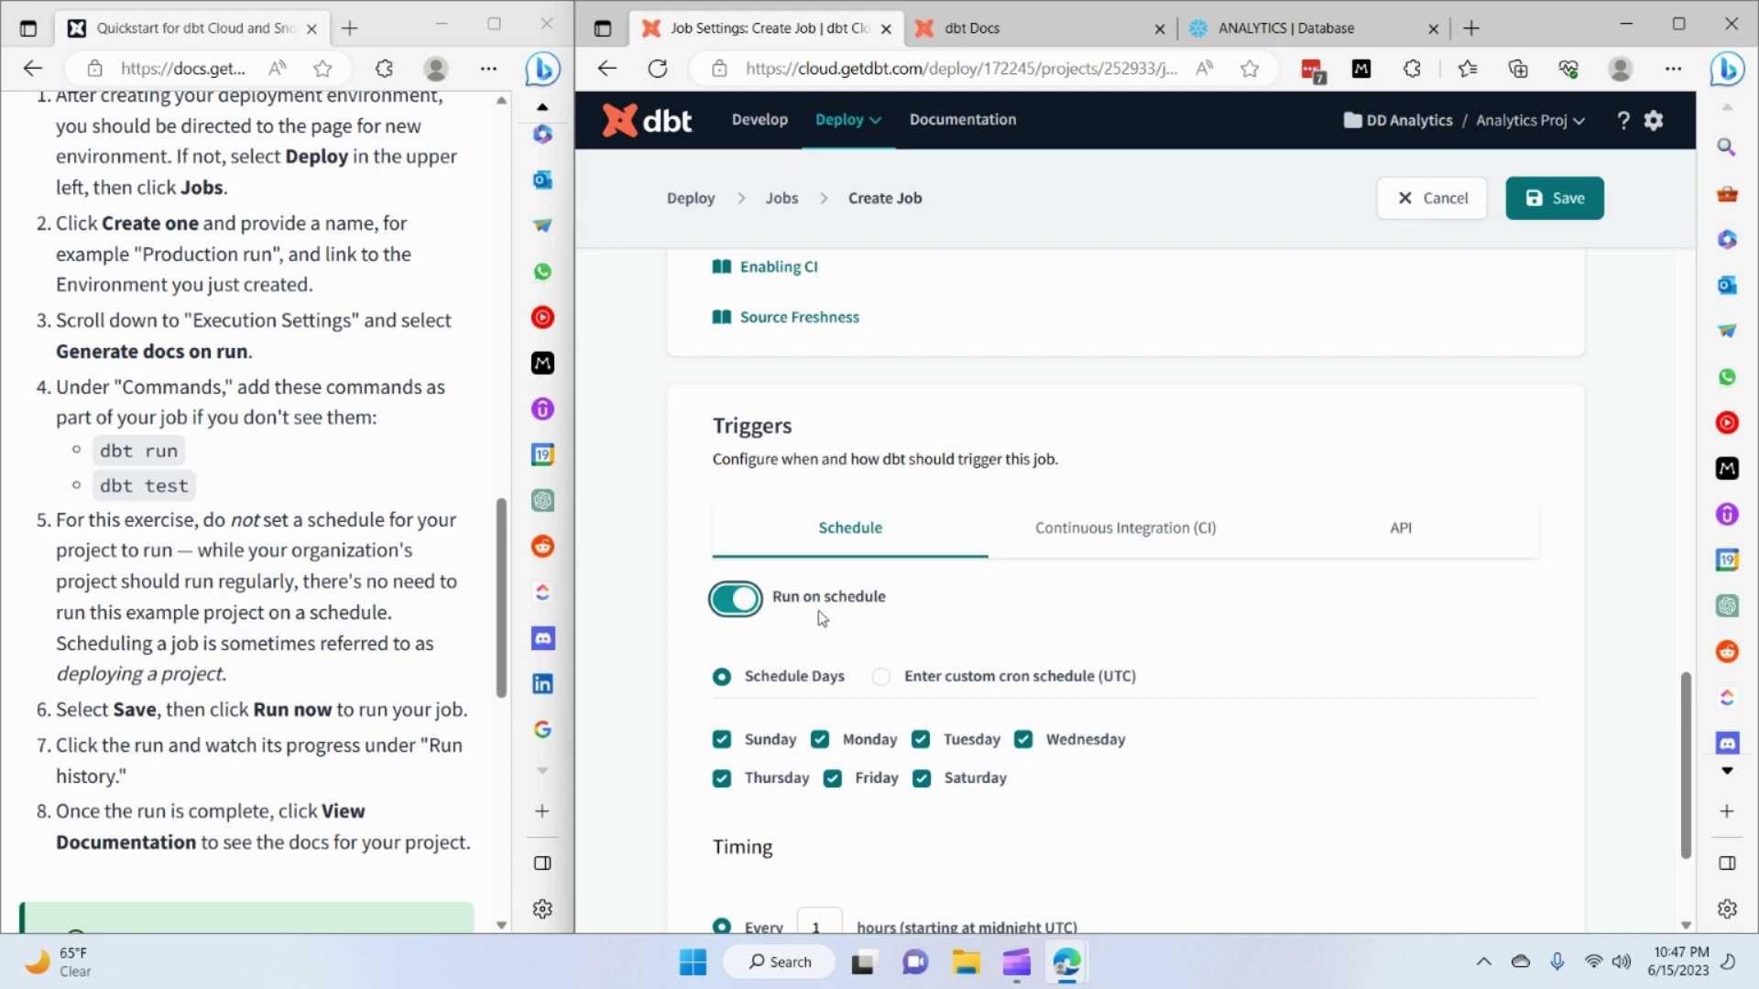
pyautogui.scroll(-2, 820, 619)
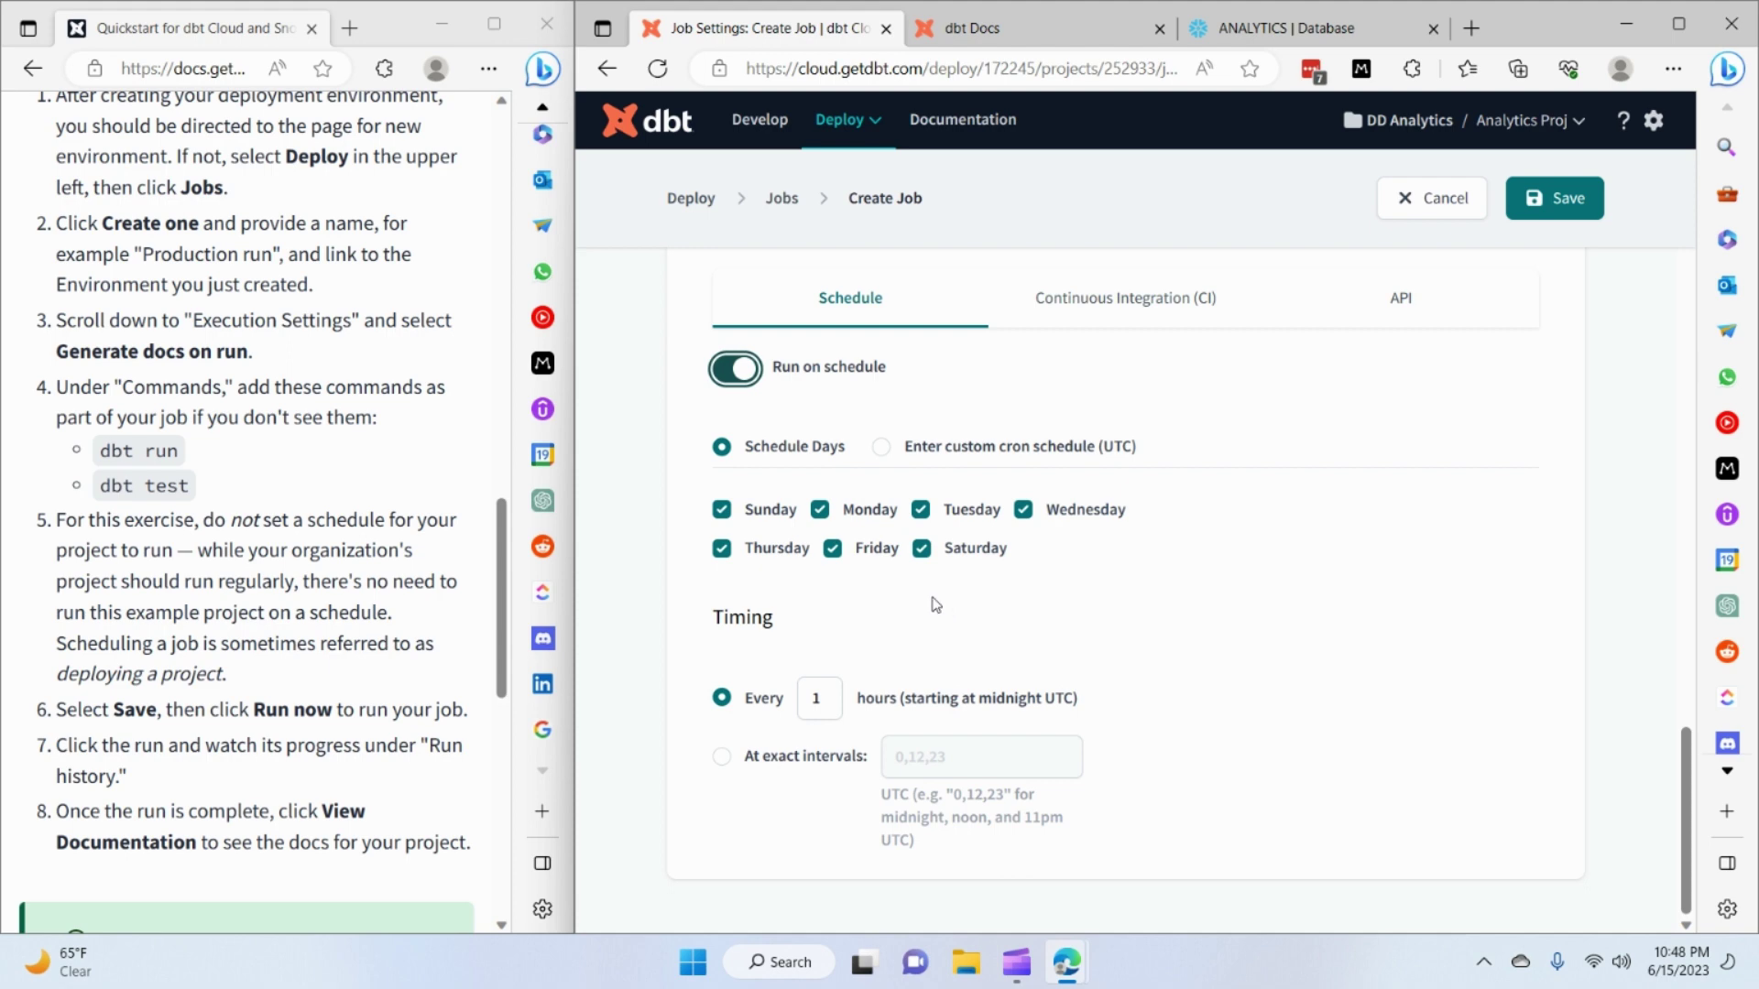
pyautogui.scroll(1, 934, 601)
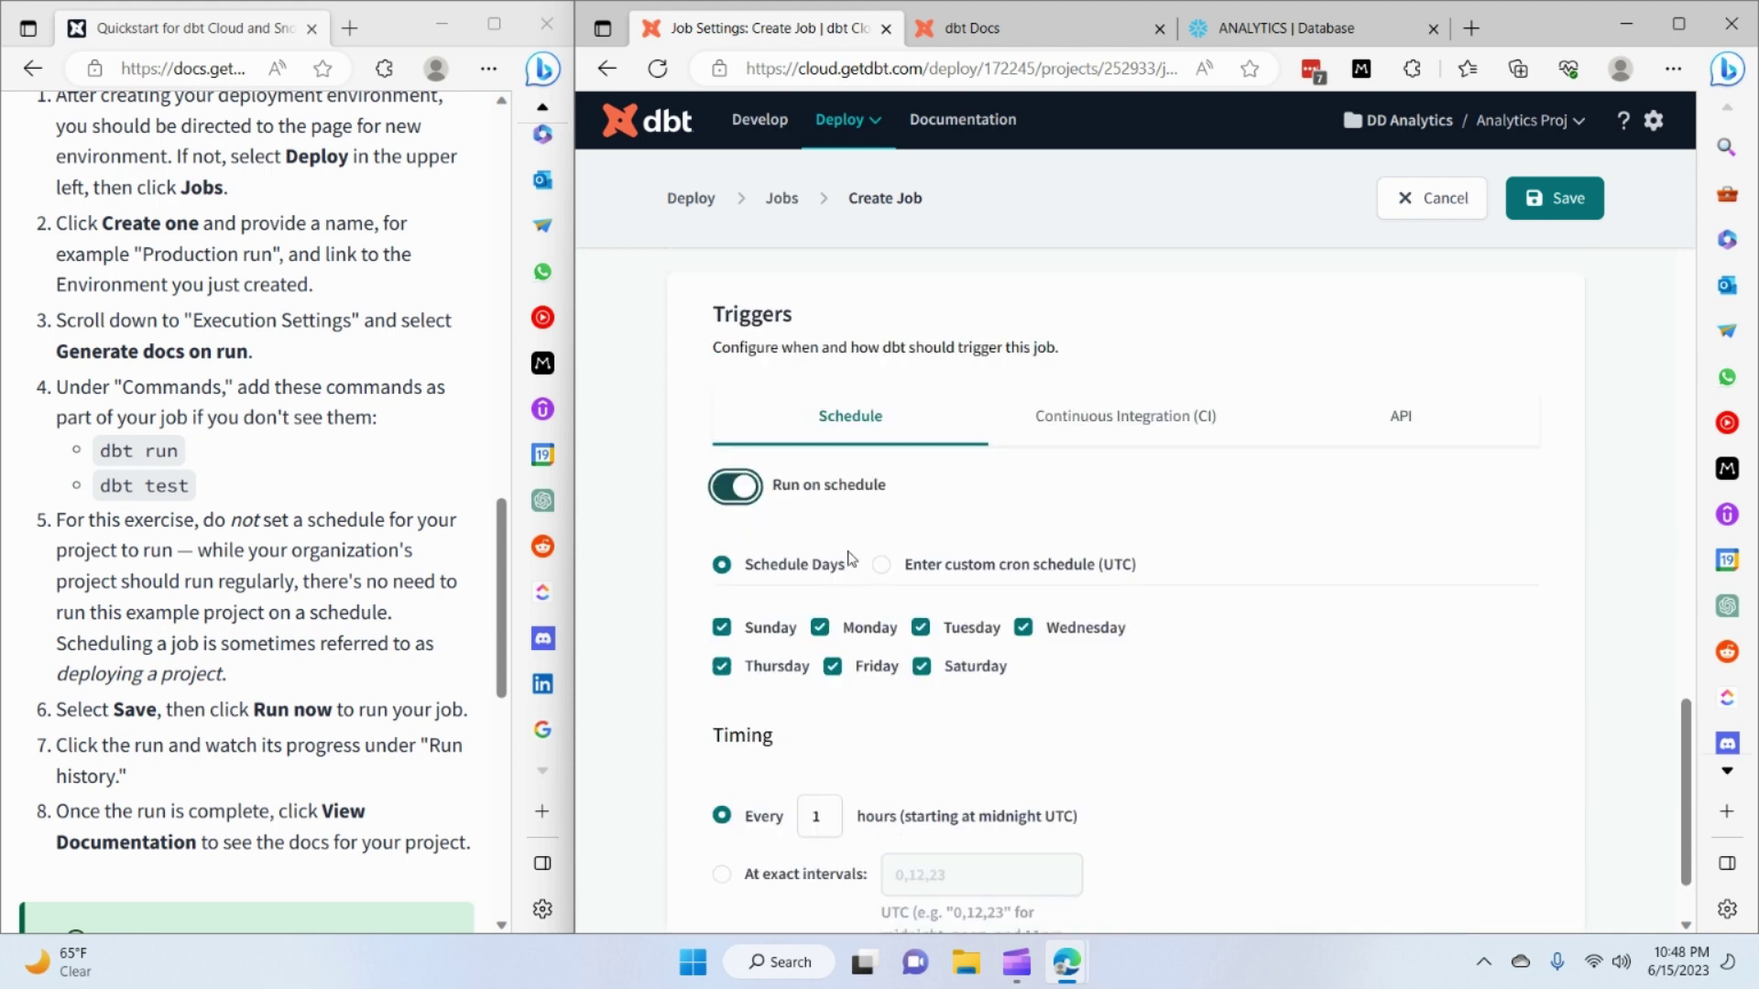
pyautogui.click(735, 496)
# - Review the job's commands and triggers, save the "Update Production" job and run it immediately
pyautogui.scroll(3, 1371, 569)
pyautogui.scroll(-5, 1365, 577)
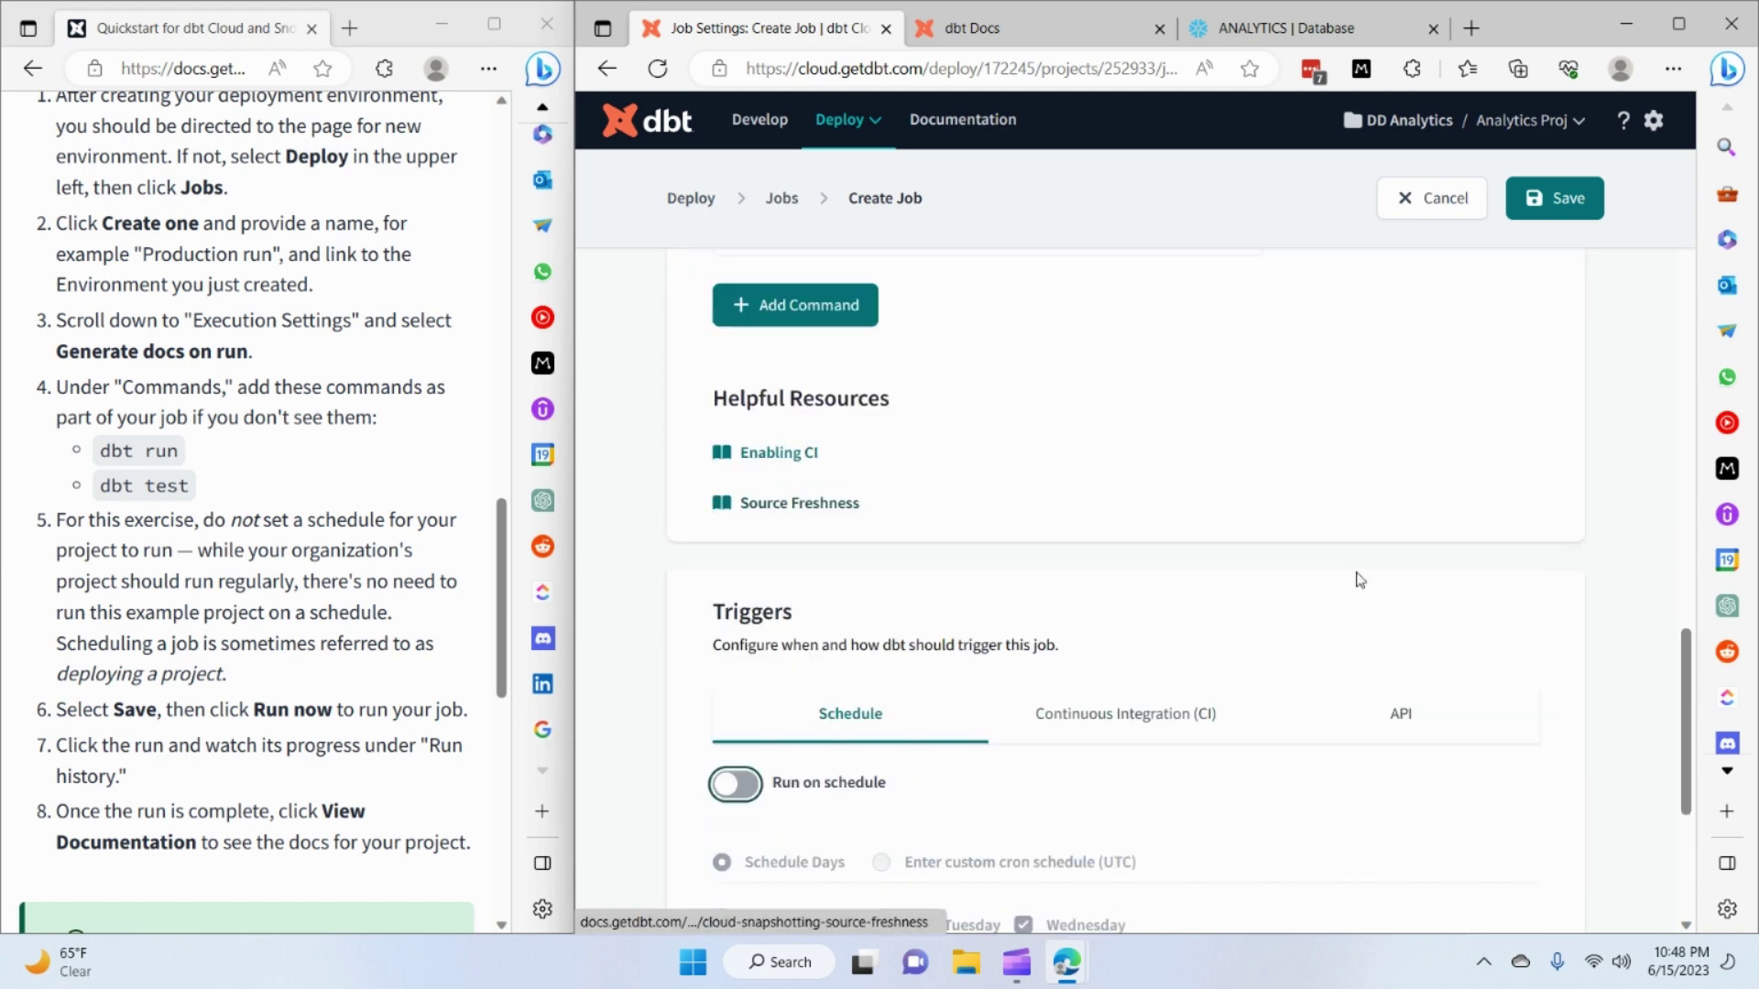
pyautogui.scroll(7, 1072, 646)
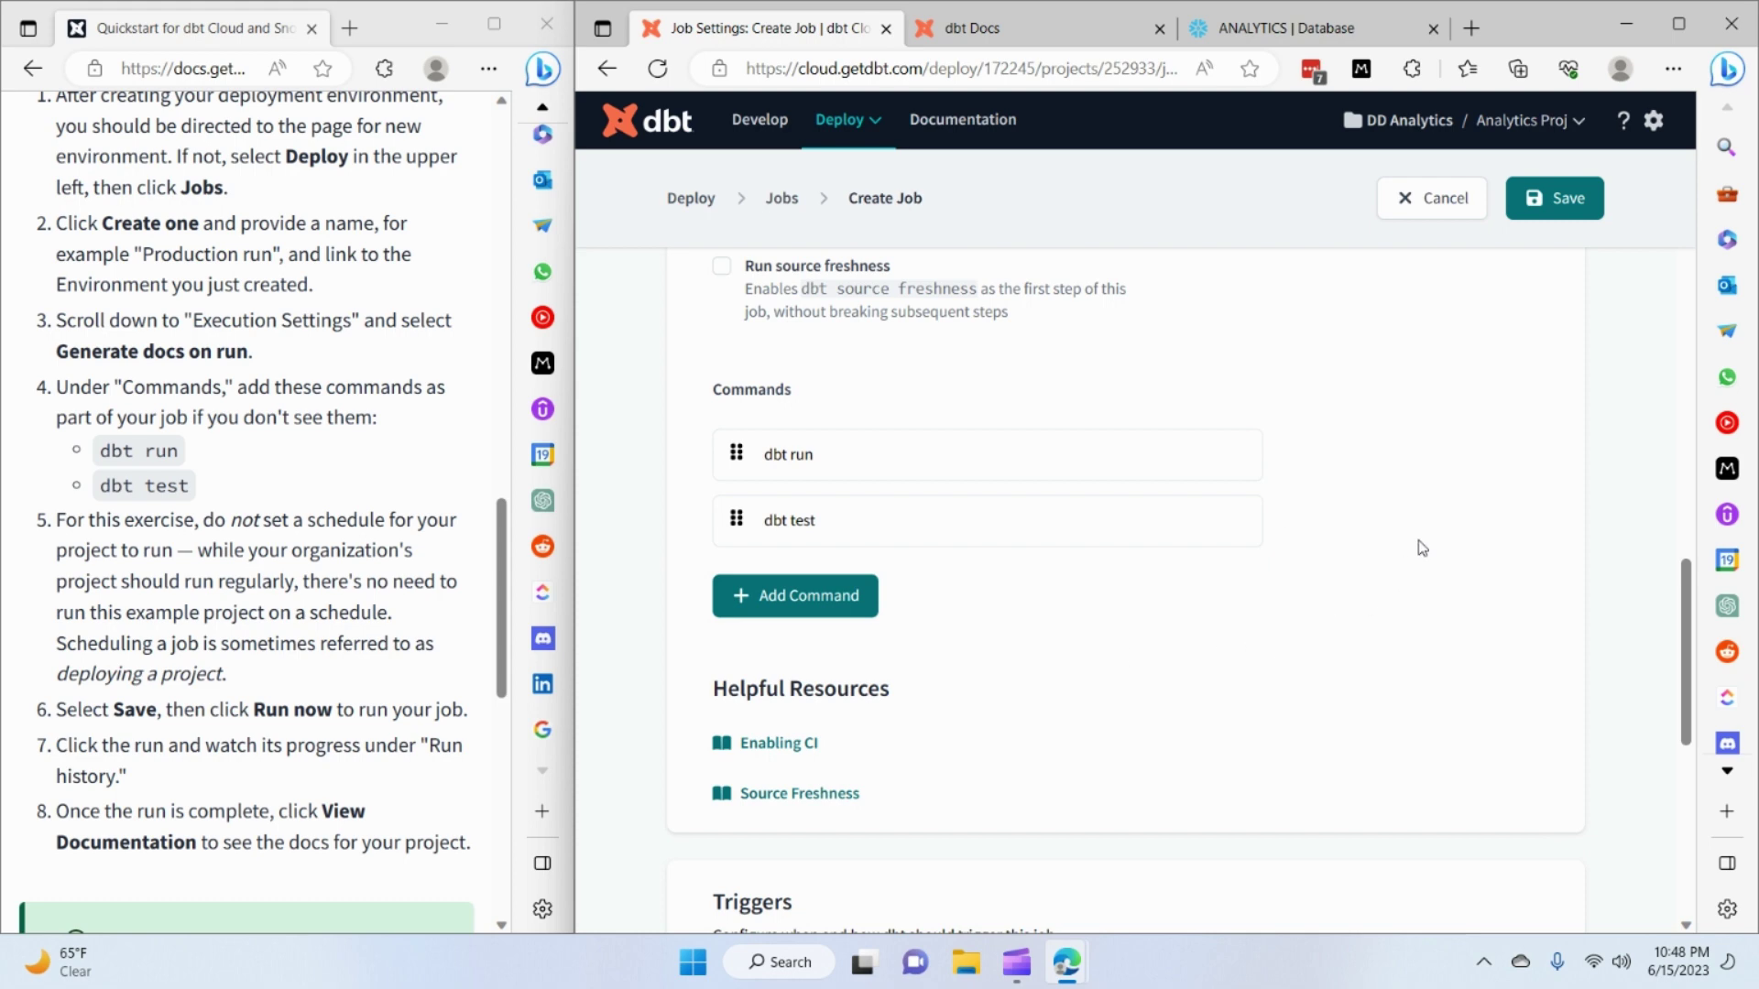
pyautogui.click(1543, 208)
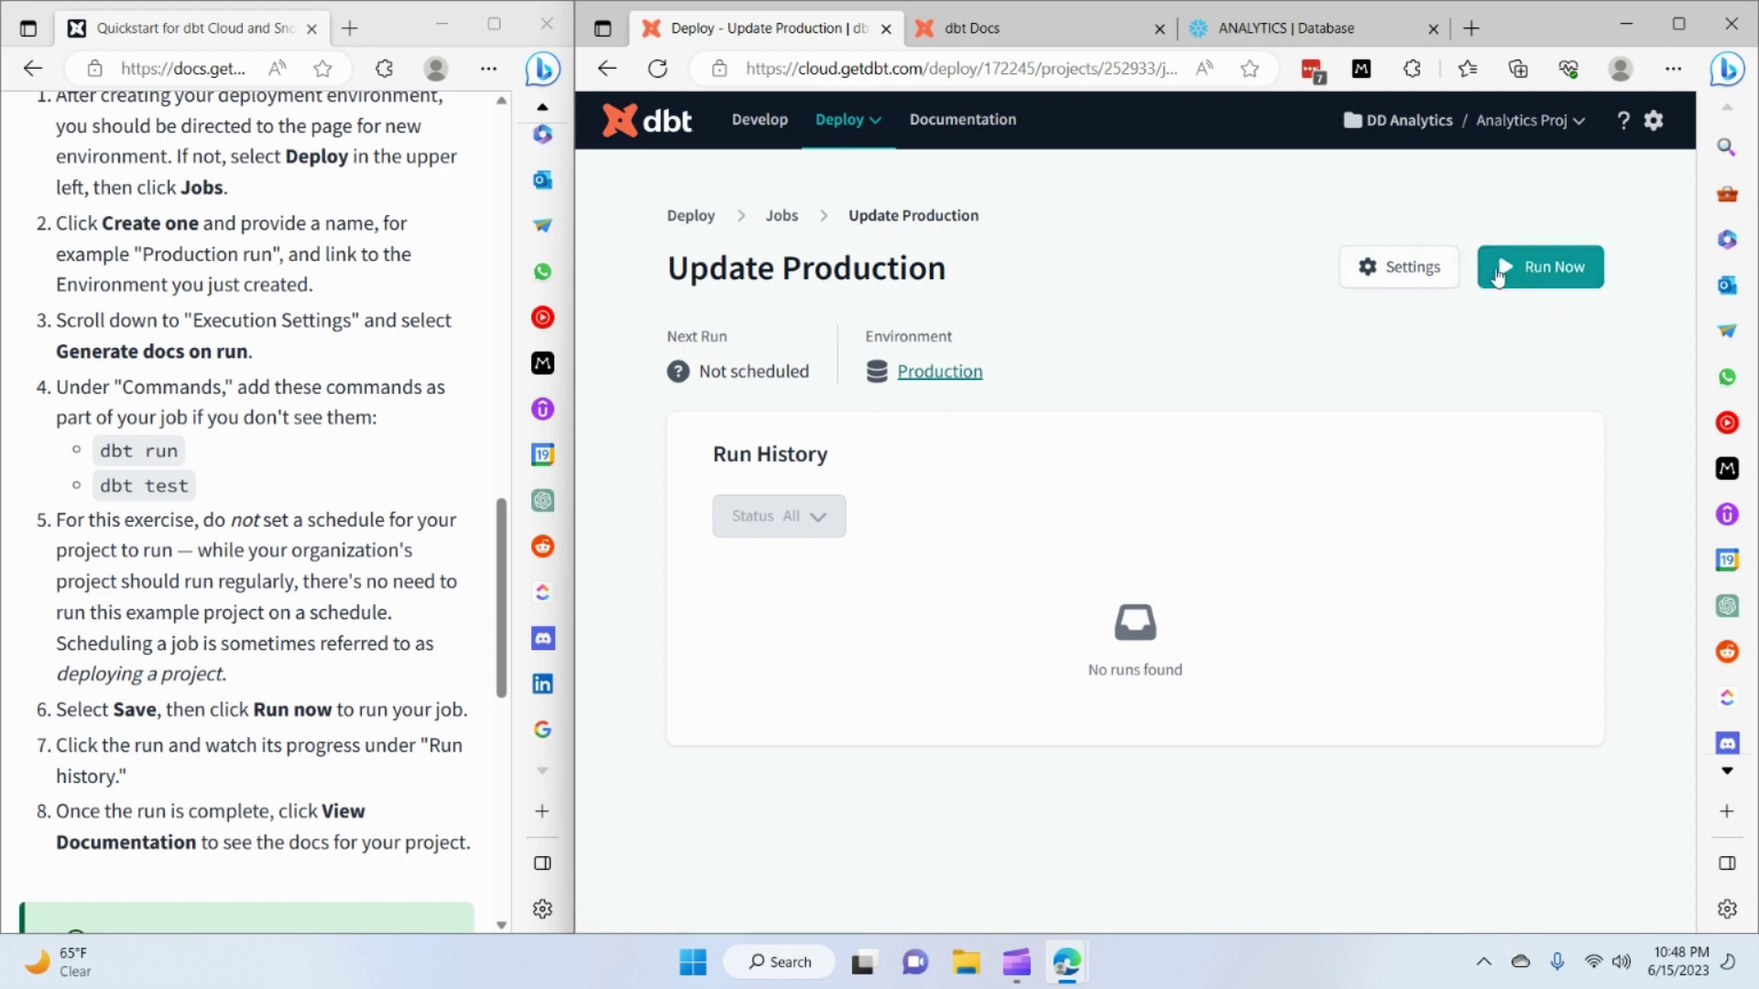
pyautogui.click(1537, 287)
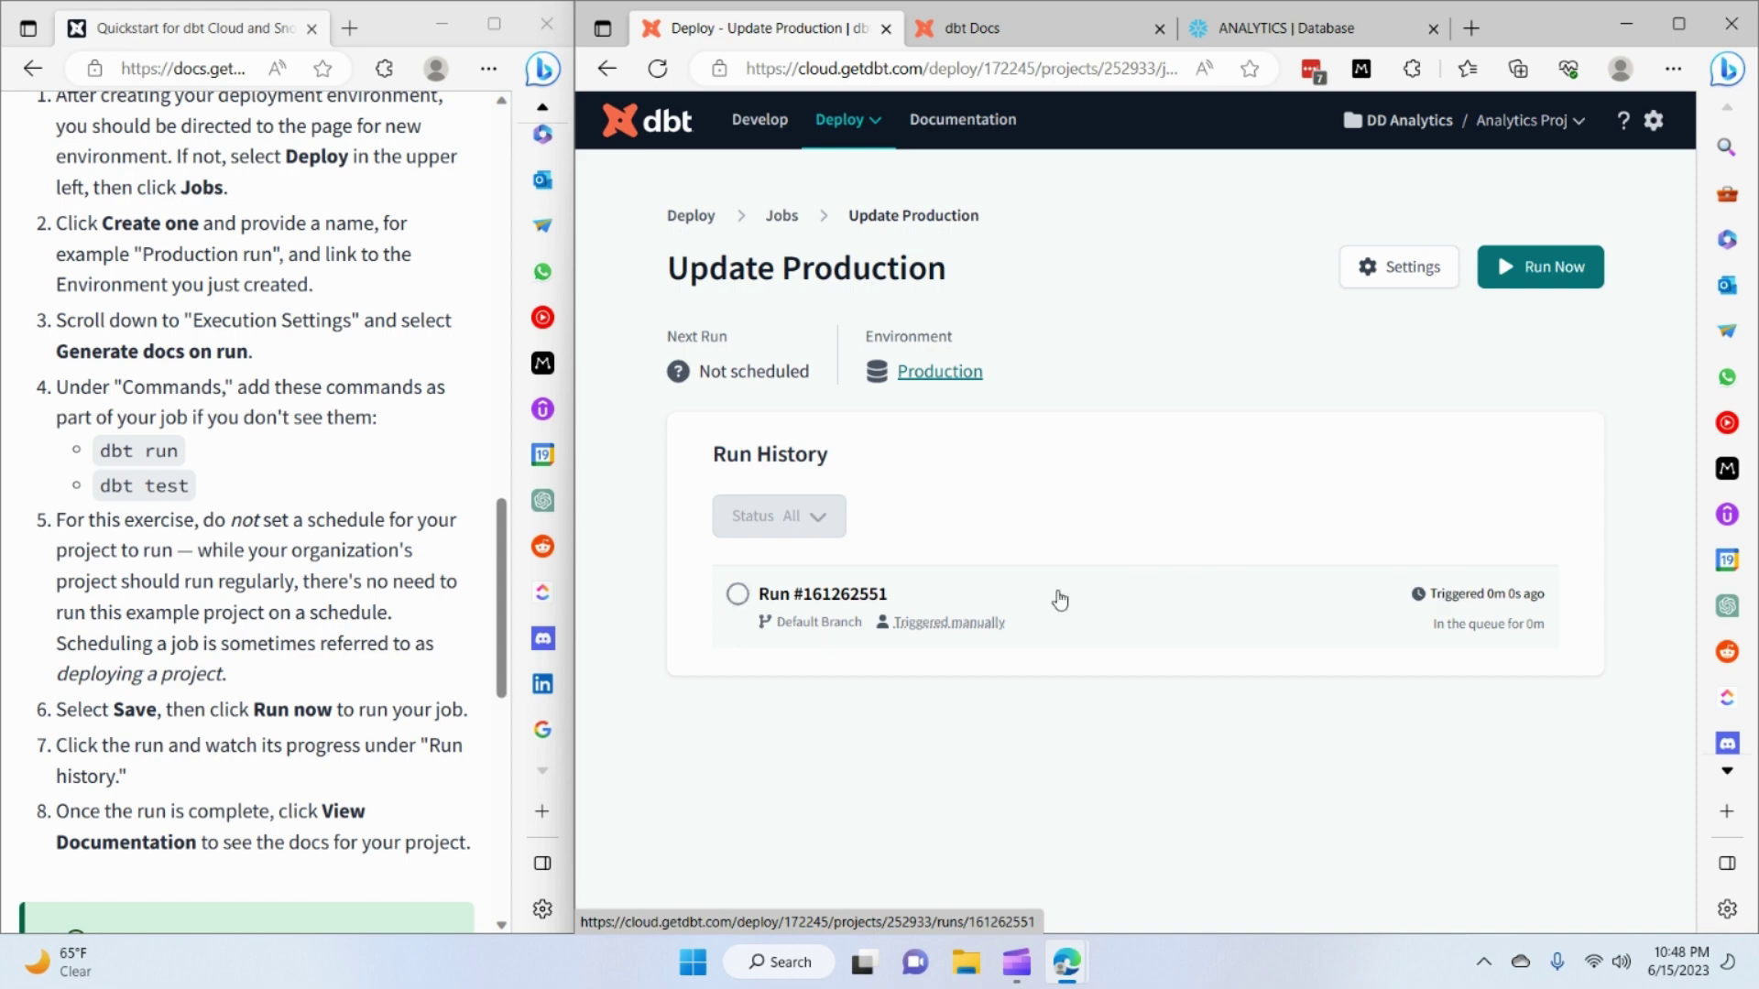
# - Open the manually triggered run from the job's run history and examine the status of each step in its summary
pyautogui.moveTo(1429, 626); pyautogui.dragTo(1558, 627)
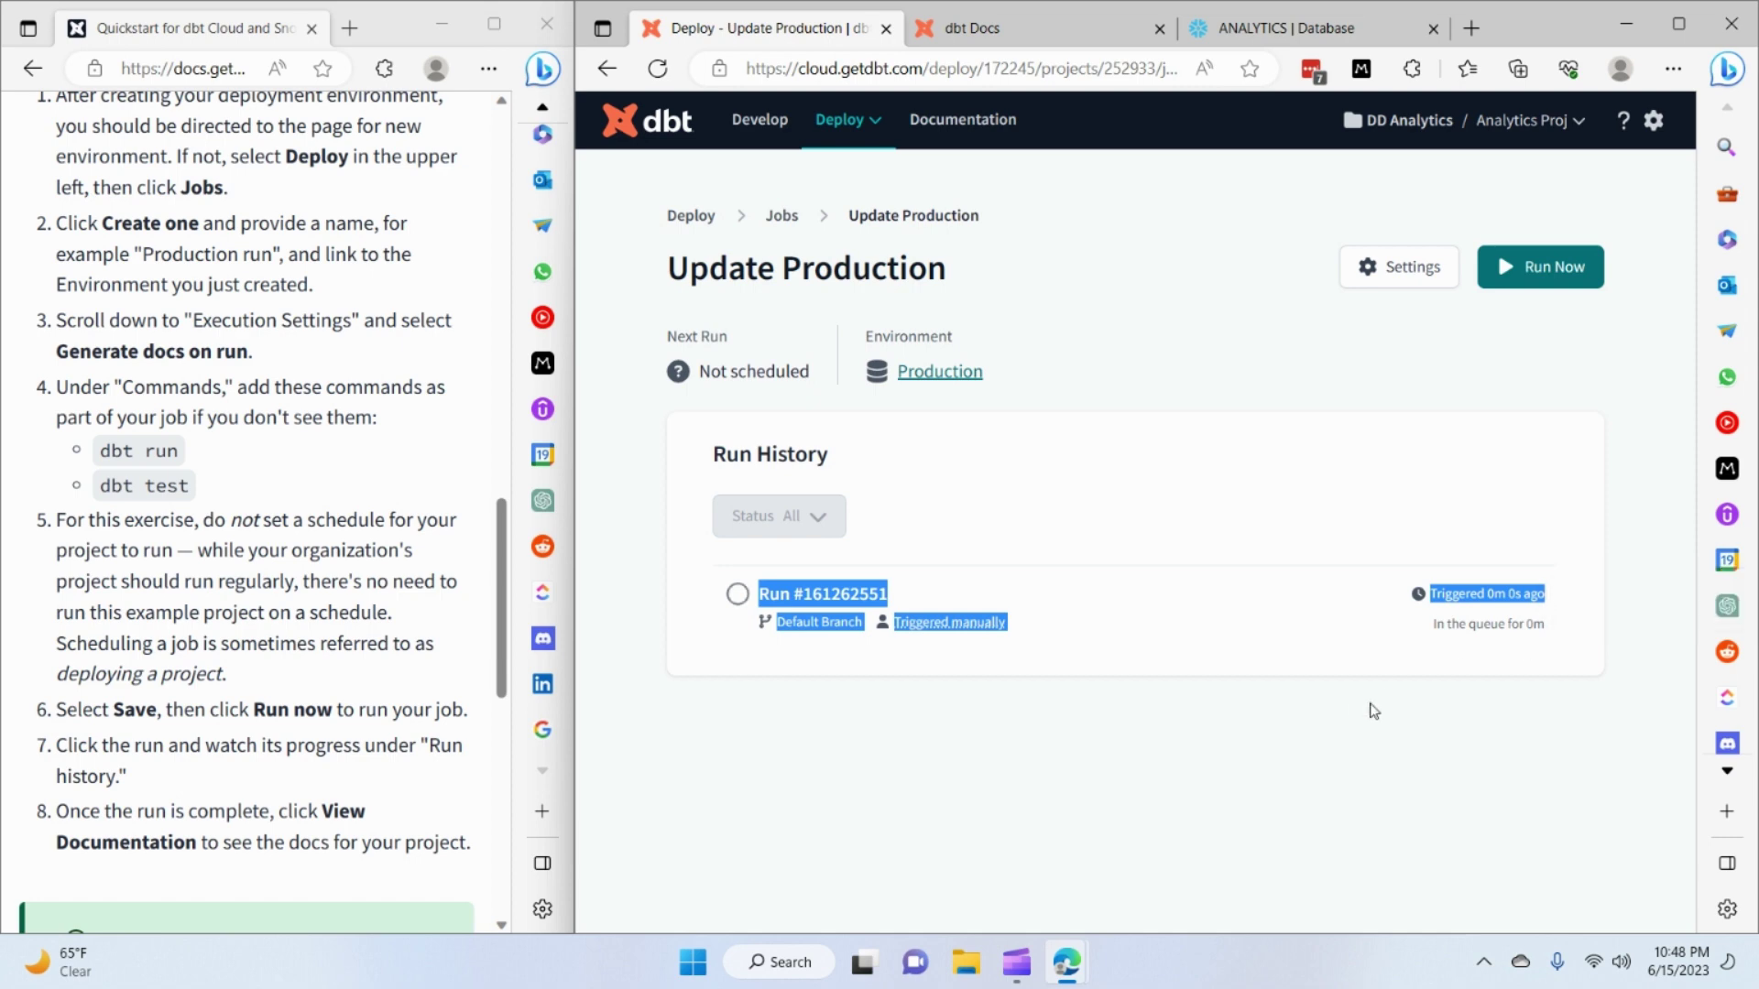
pyautogui.click(1206, 624)
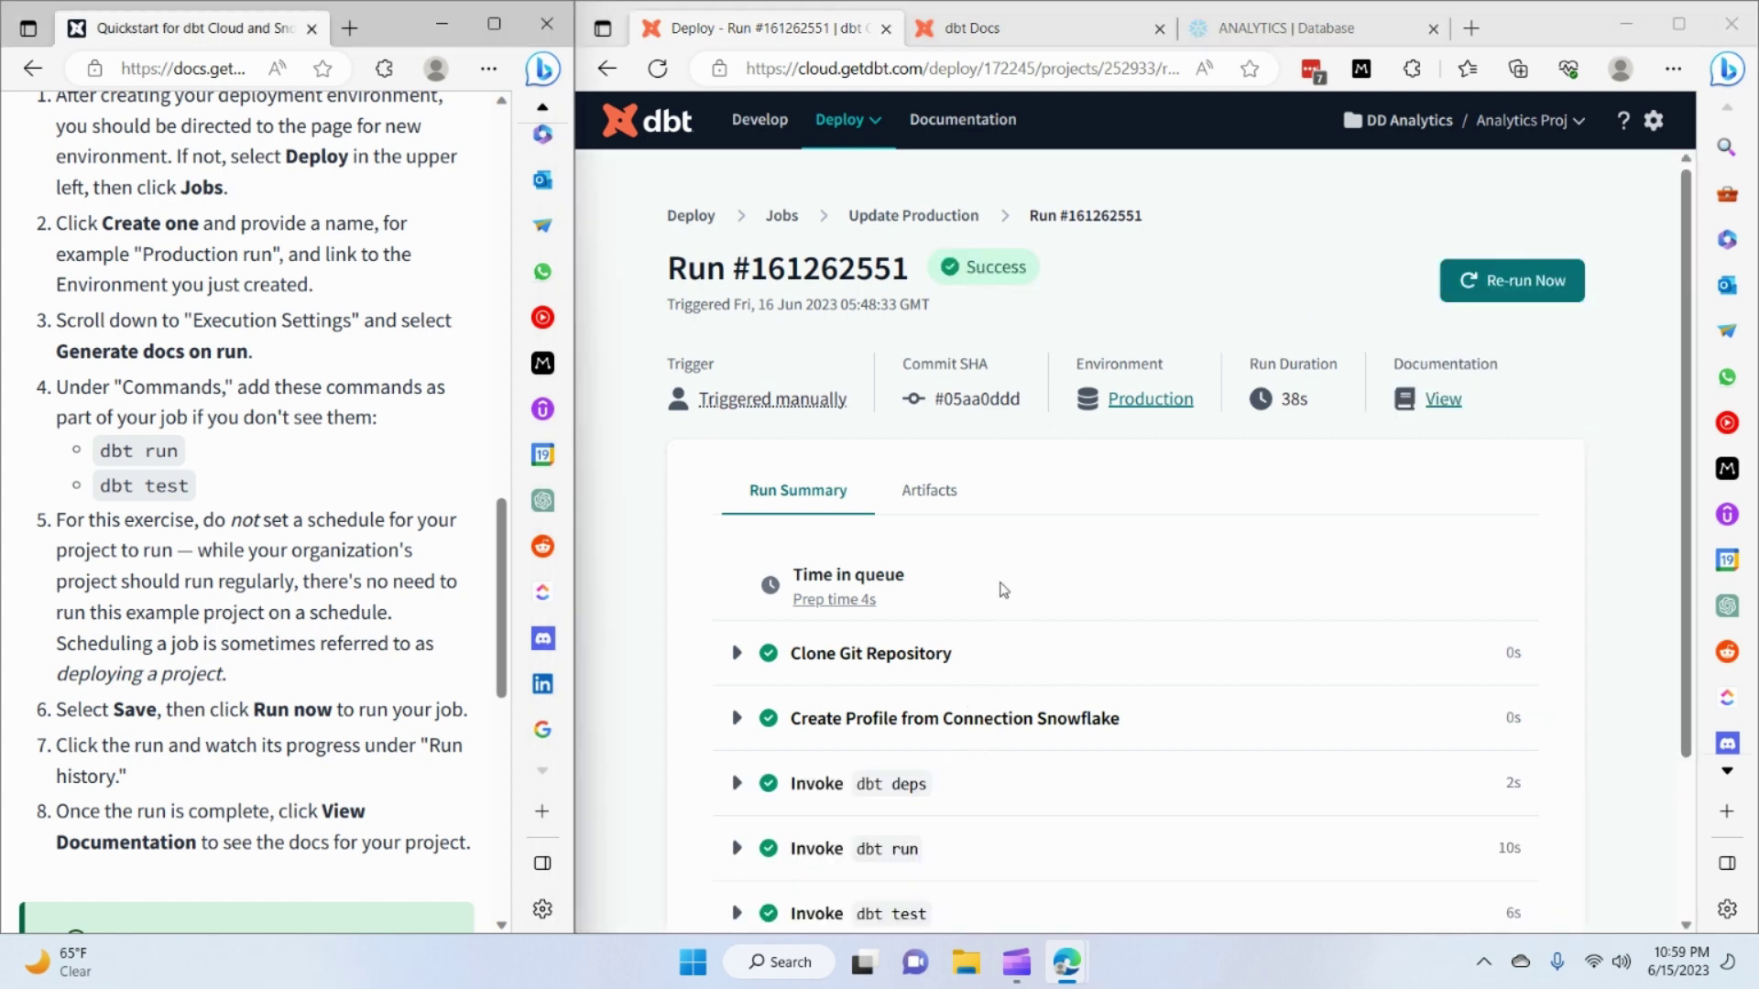
pyautogui.scroll(-1, 1002, 575)
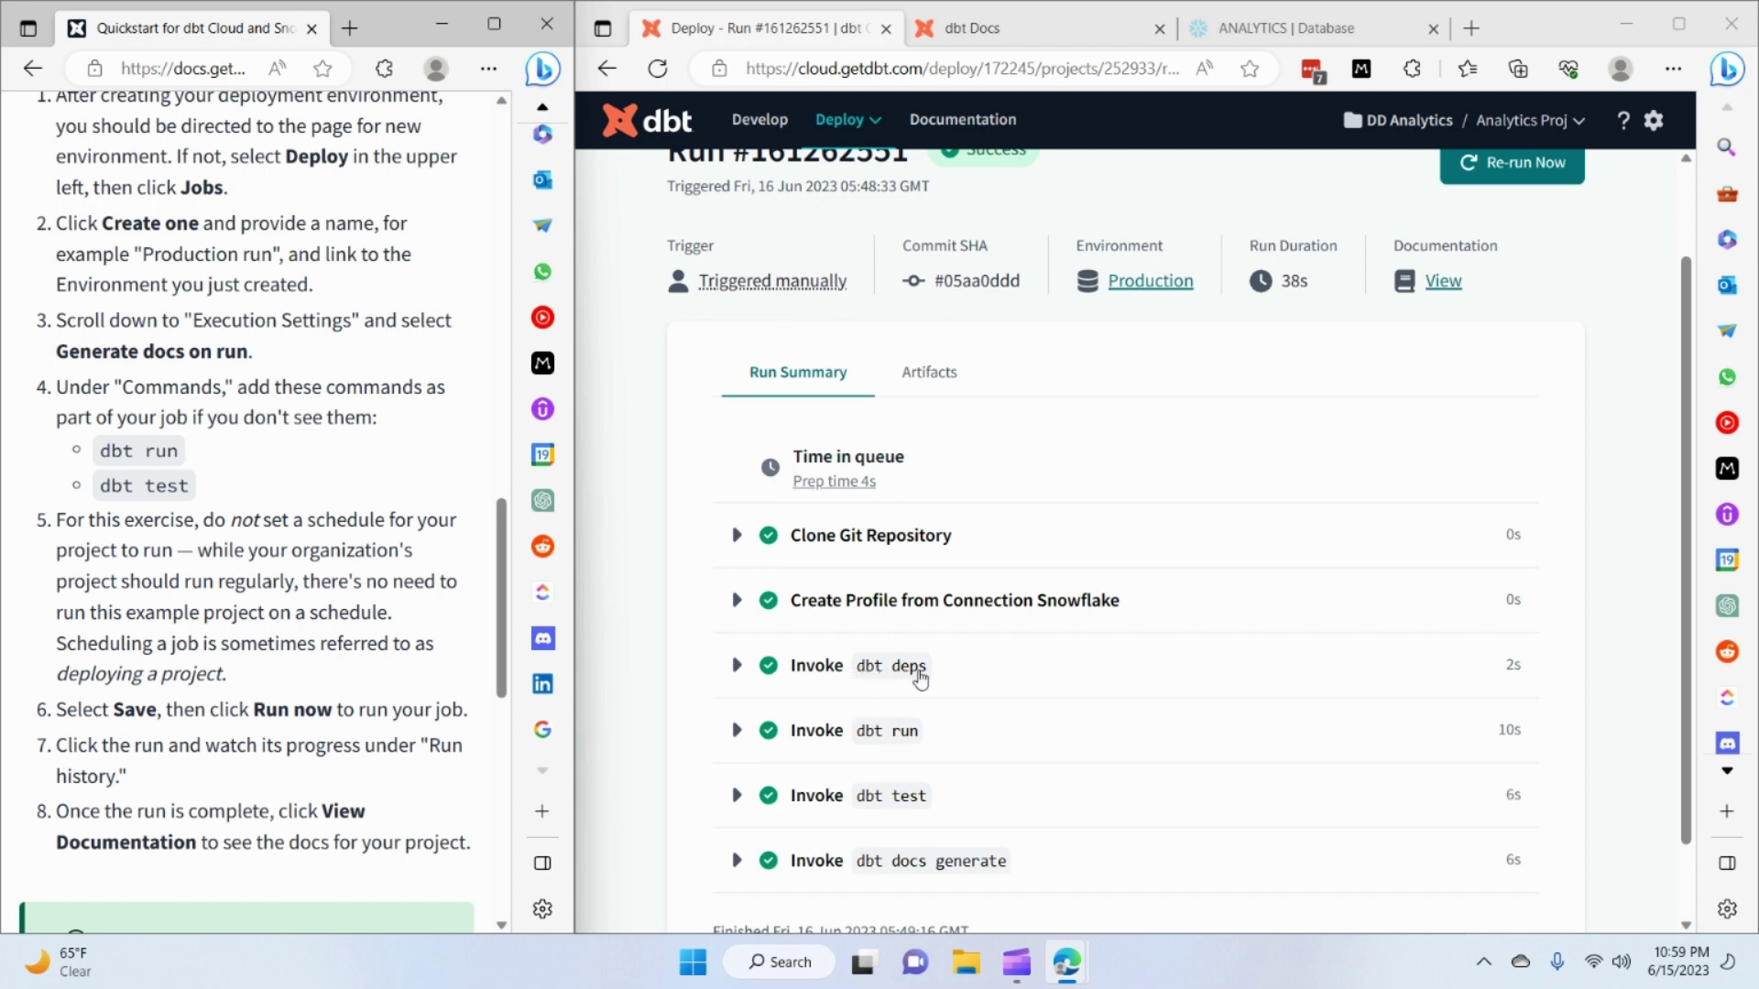
pyautogui.scroll(-1, 902, 683)
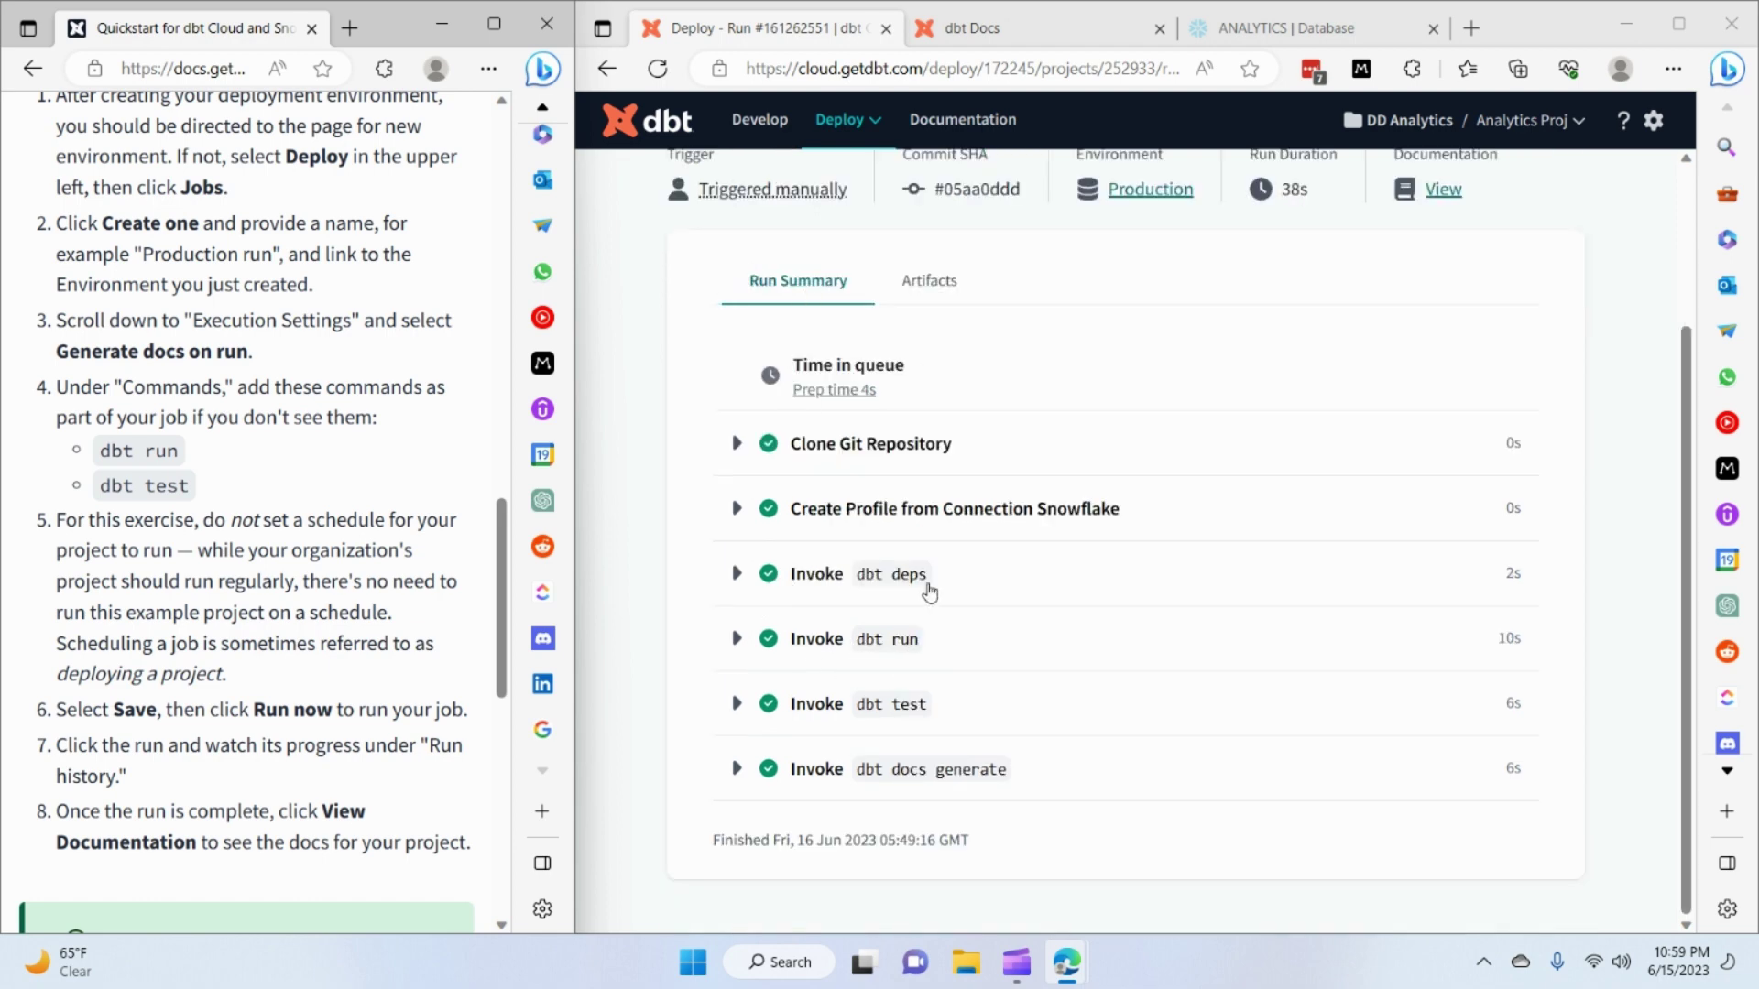
pyautogui.scroll(1, 923, 605)
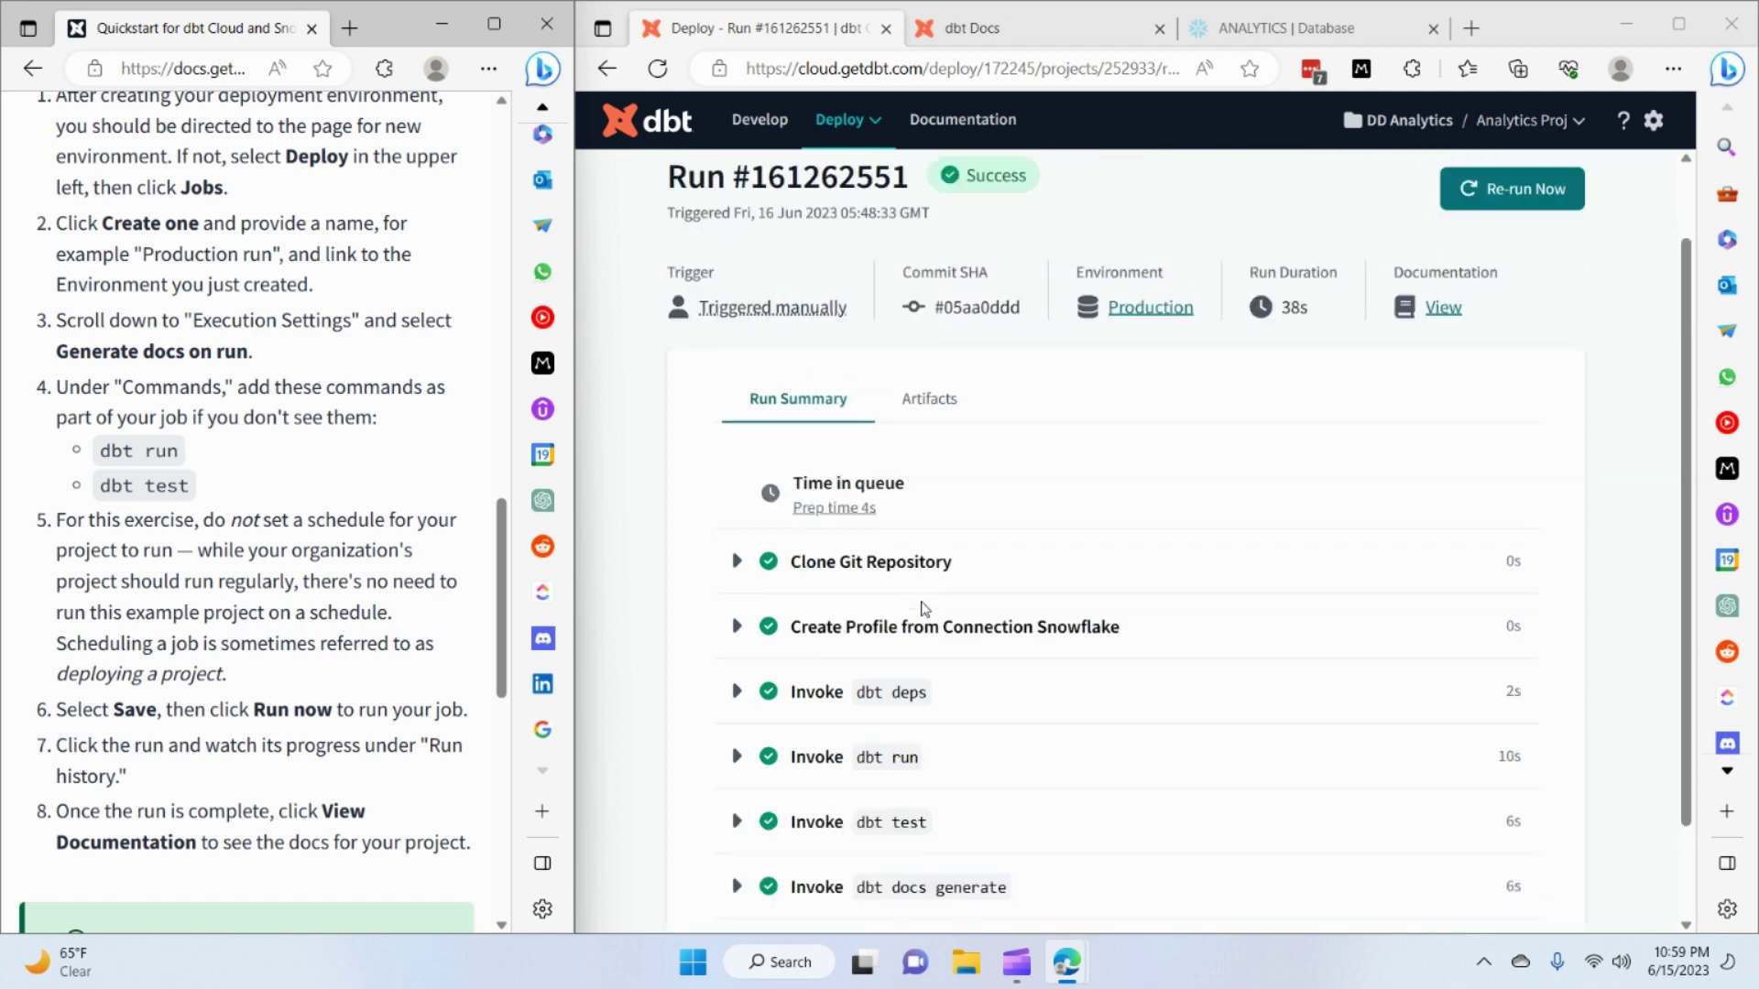